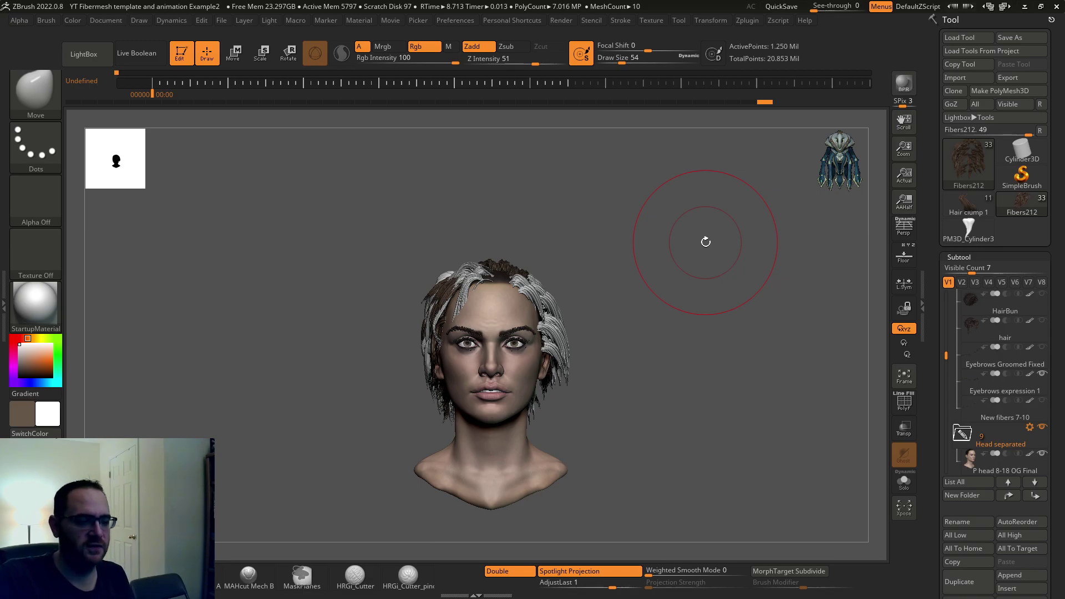
# Switch to the Hair clump 1 tool and frame it in the view.
pyautogui.click(944, 199)
pyautogui.press('f')
pyautogui.press('f')
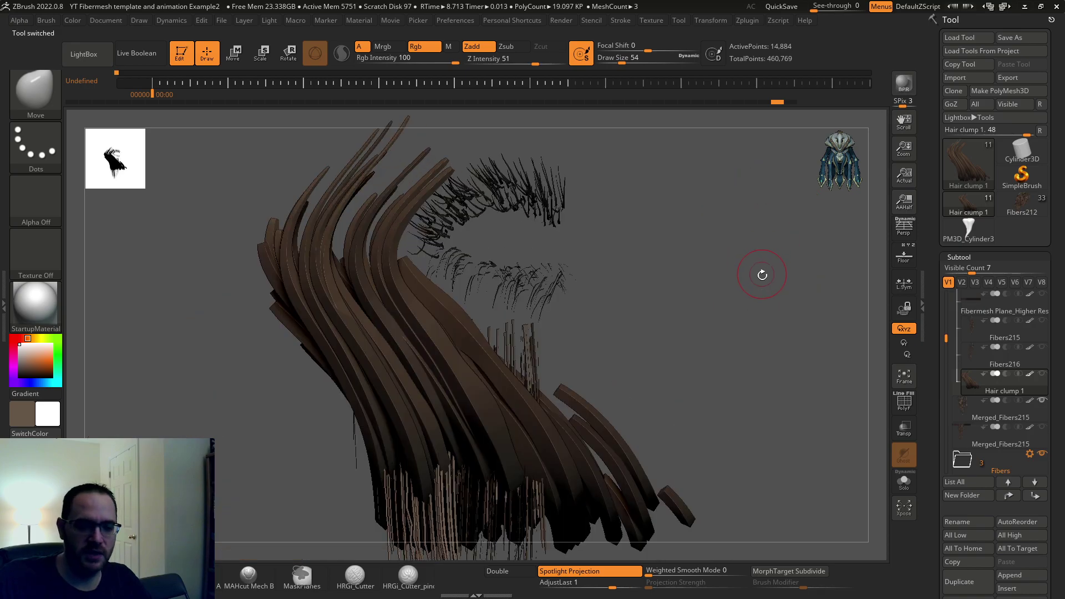
pyautogui.moveTo(757, 278); pyautogui.dragTo(711, 320)
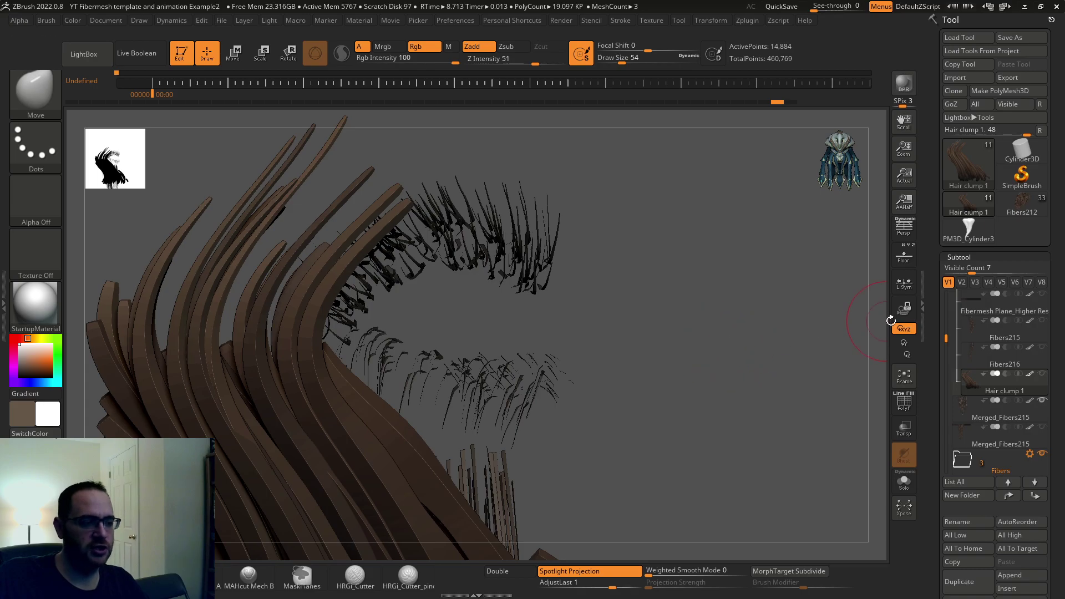
# Select and show the Fibers215 subtool, isolate it in Solo mode and turn on its polyframe display.
pyautogui.click(971, 338)
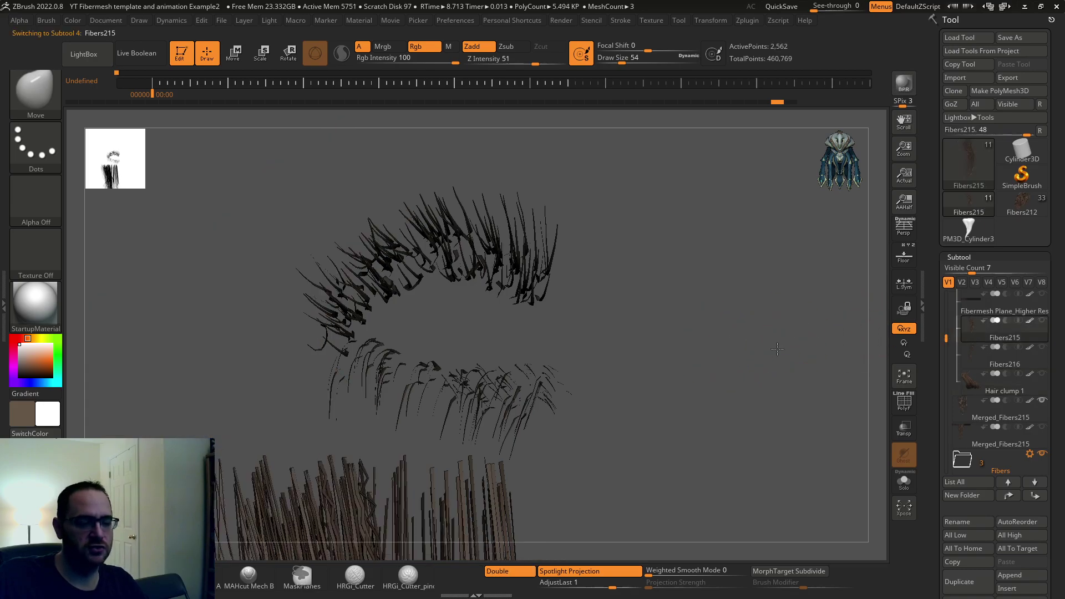
pyautogui.click(1042, 320)
pyautogui.click(908, 410)
pyautogui.keyDown('alt'); pyautogui.moveTo(742, 373); pyautogui.dragTo(753, 307); pyautogui.keyUp('alt')
pyautogui.click(905, 482)
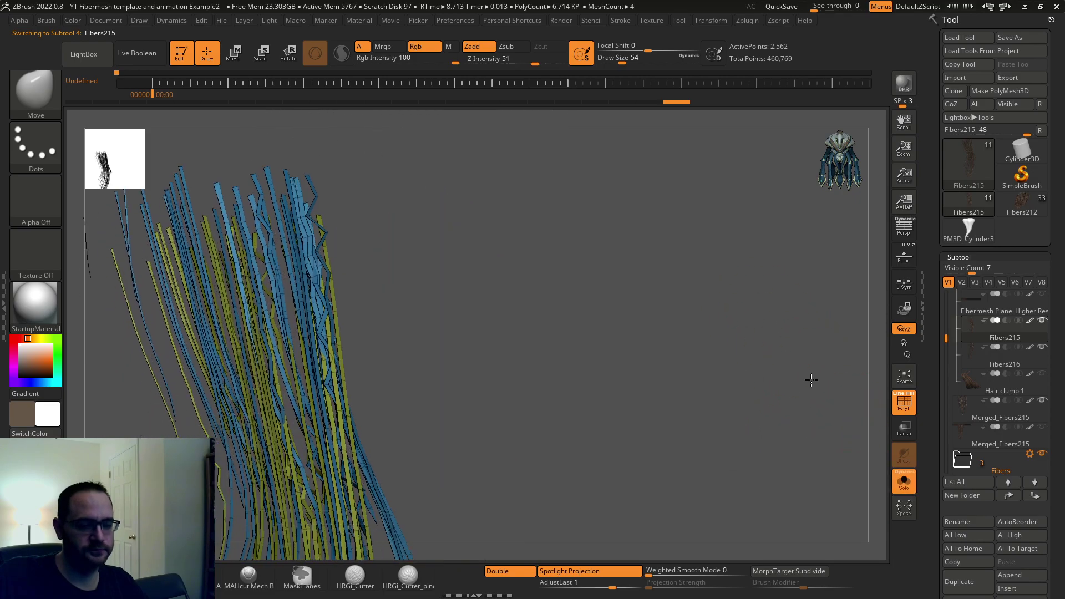
pyautogui.moveTo(770, 340); pyautogui.dragTo(743, 324)
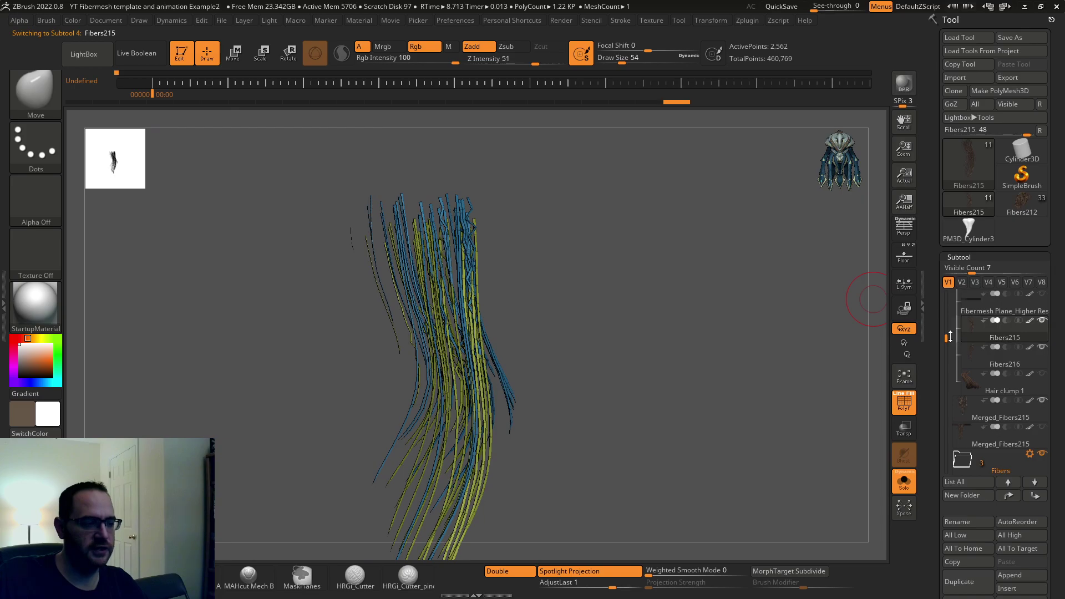
# Select the Fibermesh Plane_Higher Res subtool and turn on the FiberMesh preview for it.
pyautogui.moveTo(947, 337); pyautogui.dragTo(947, 305)
pyautogui.click(968, 346)
pyautogui.keyDown('alt'); pyautogui.moveTo(776, 326); pyautogui.dragTo(731, 412); pyautogui.keyUp('alt')
pyautogui.moveTo(935, 362); pyautogui.dragTo(929, 222)
pyautogui.scroll(-10, 935, 382)
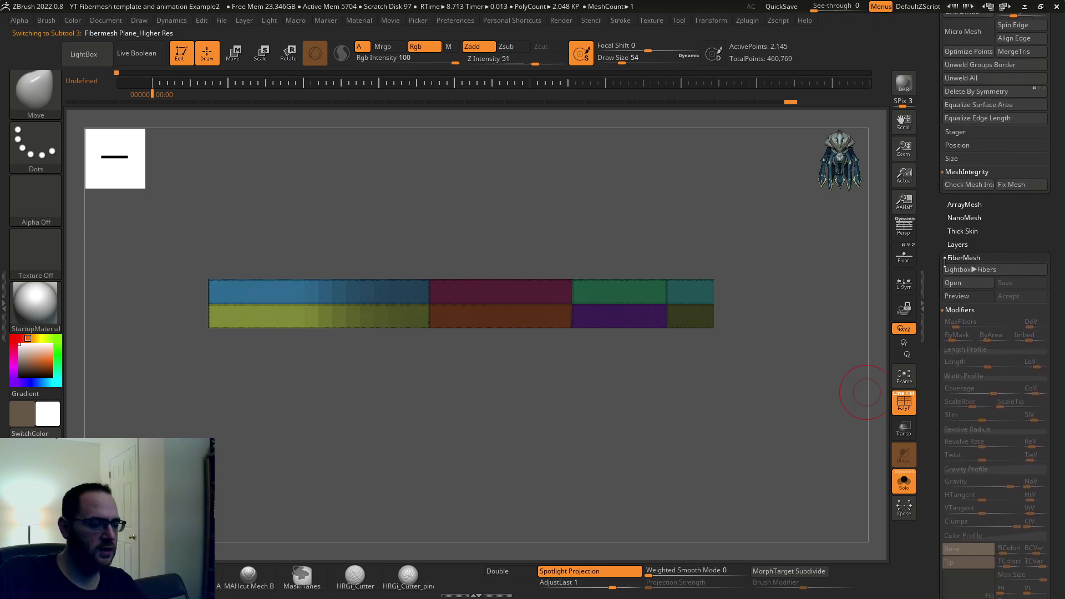
pyautogui.click(956, 297)
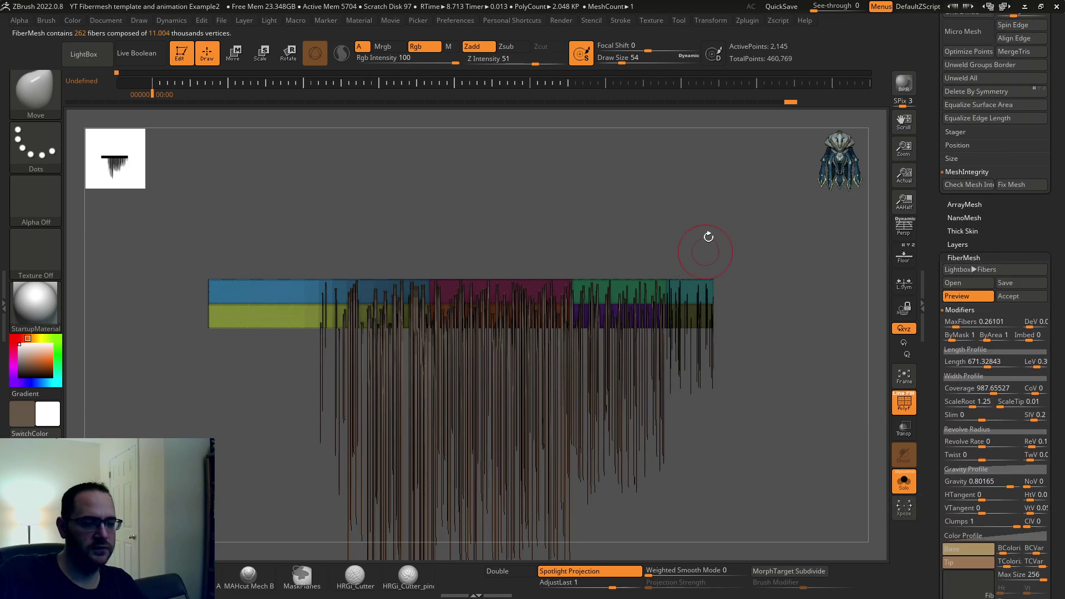
# Examine the previewed fibers on the plane together with their FiberMesh modifiers, especially Profile and Segments.
pyautogui.keyDown('alt'); pyautogui.moveTo(707, 224); pyautogui.dragTo(584, 154); pyautogui.keyUp('alt')
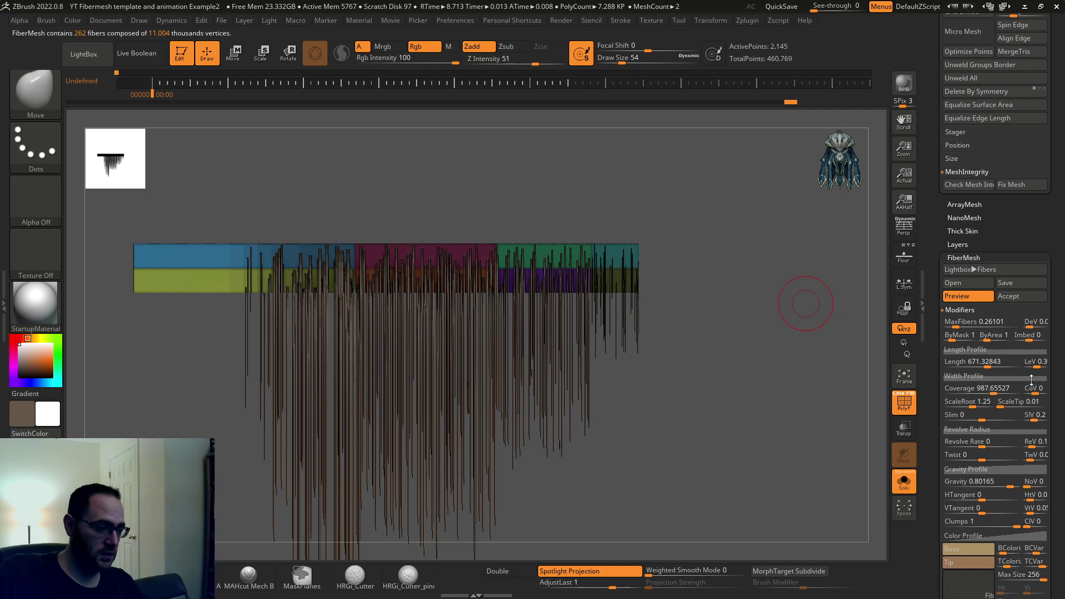
pyautogui.scroll(-8, 930, 339)
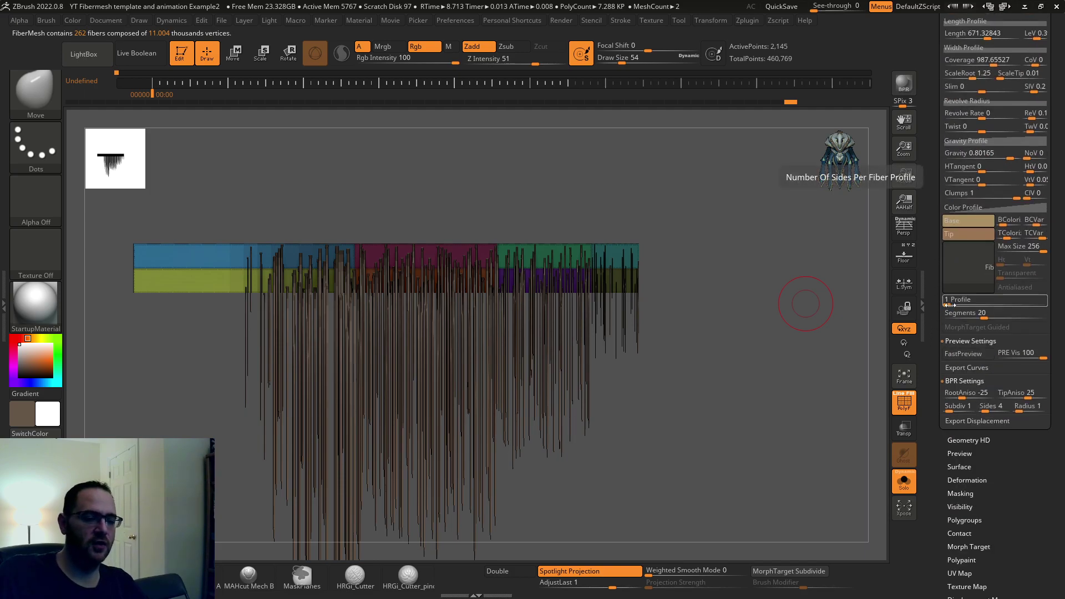
pyautogui.moveTo(806, 330); pyautogui.dragTo(803, 333)
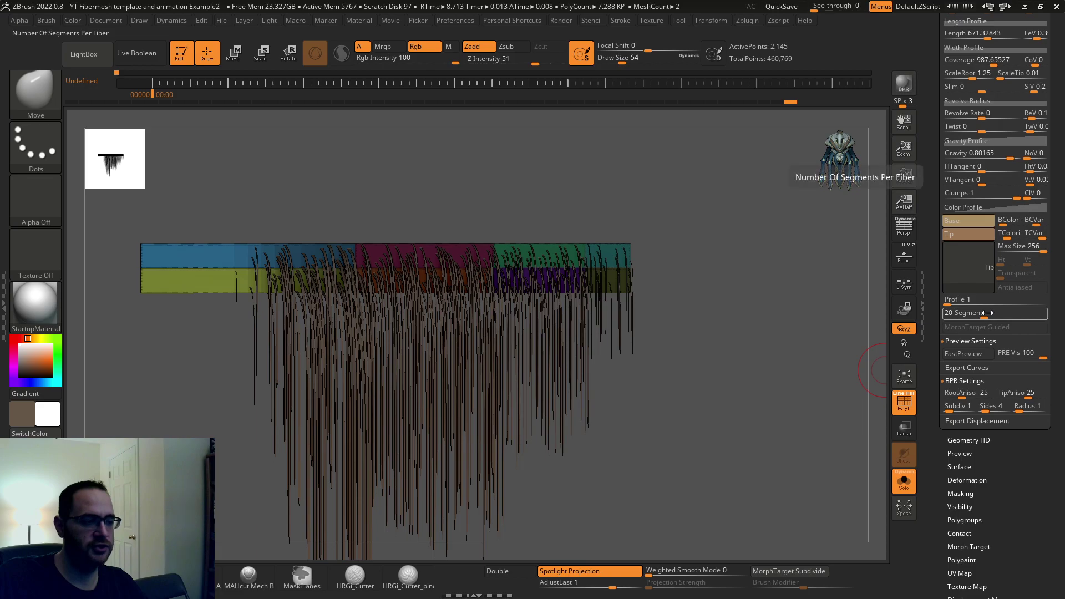
pyautogui.keyDown('alt'); pyautogui.moveTo(808, 307); pyautogui.dragTo(807, 334); pyautogui.keyUp('alt')
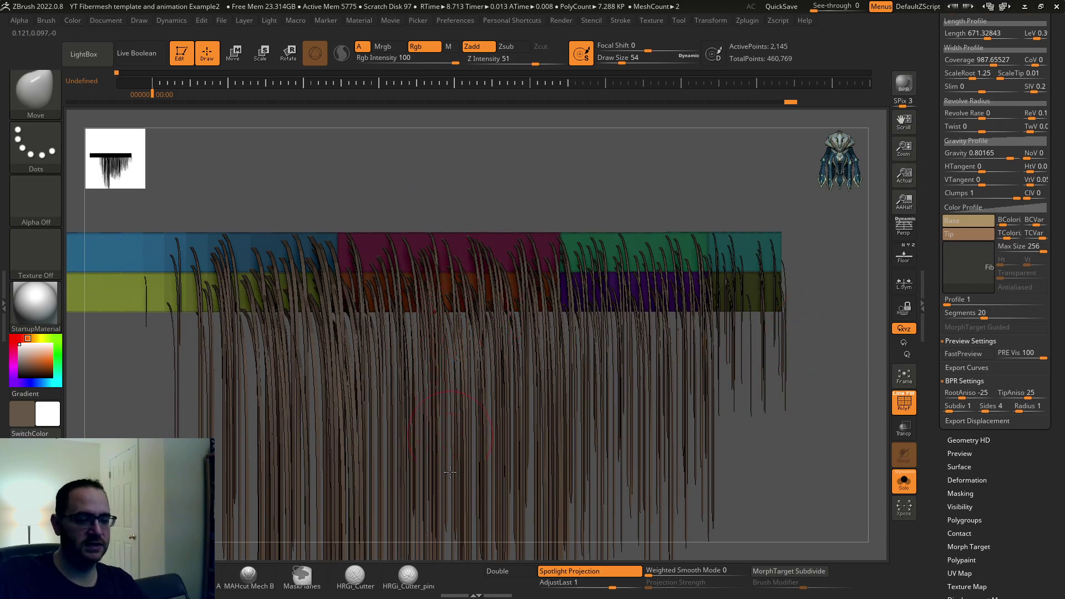
pyautogui.keyDown('alt'); pyautogui.moveTo(803, 402); pyautogui.dragTo(797, 341); pyautogui.keyUp('alt')
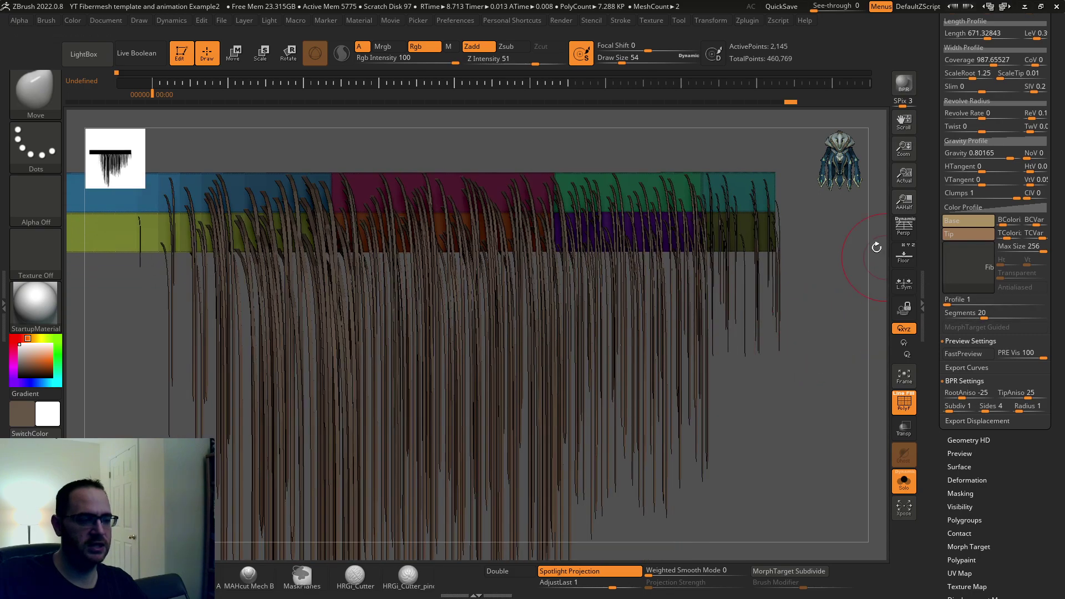
pyautogui.keyDown('alt'); pyautogui.moveTo(857, 221); pyautogui.dragTo(865, 299); pyautogui.keyUp('alt')
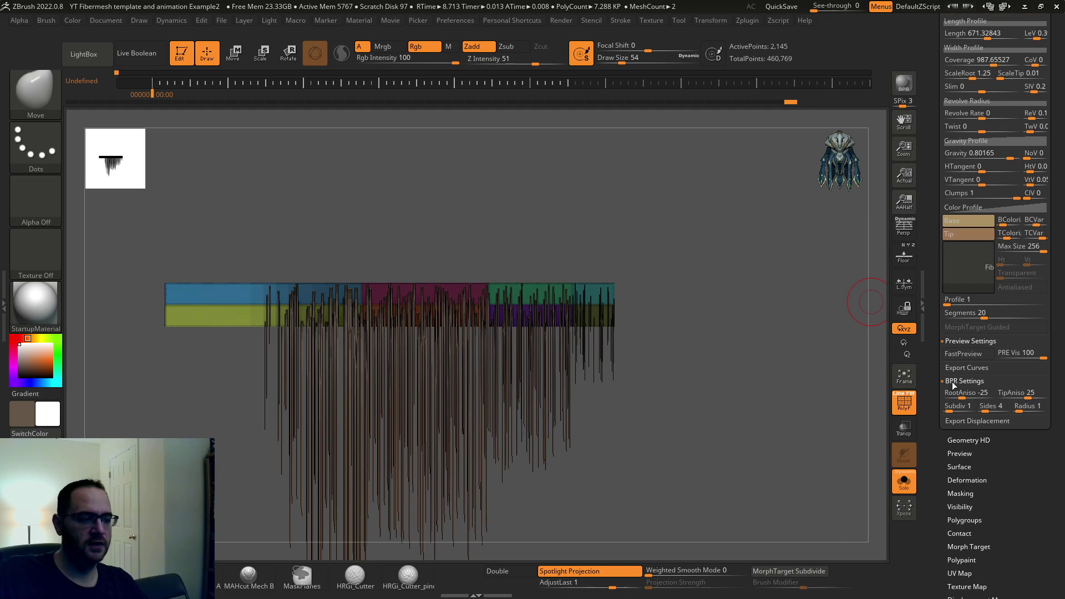
pyautogui.moveTo(758, 233); pyautogui.dragTo(782, 246)
pyautogui.moveTo(931, 126); pyautogui.dragTo(936, 286)
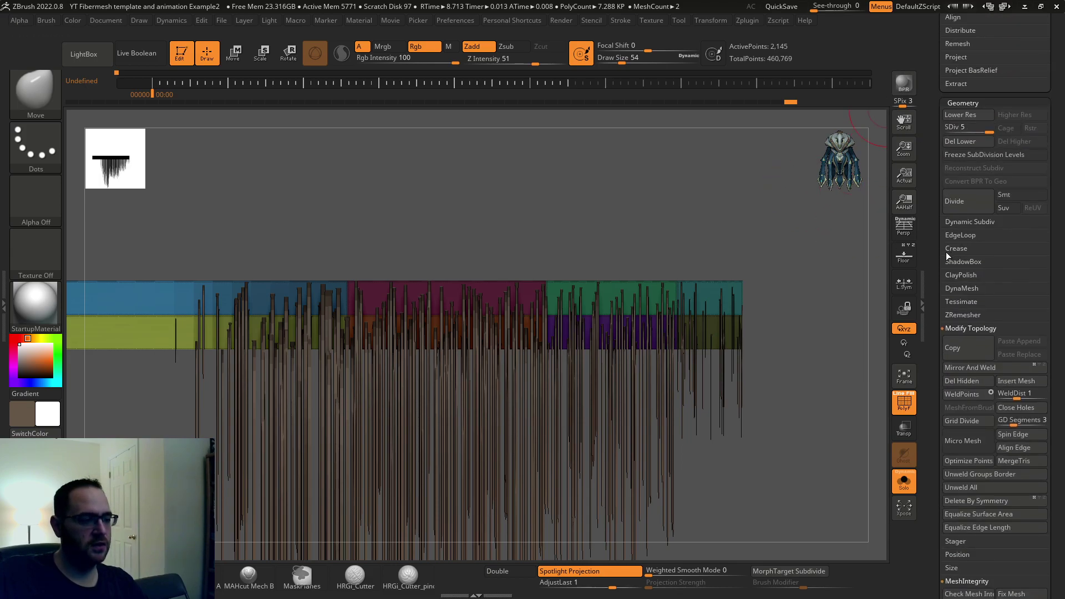
pyautogui.scroll(-15, 940, 253)
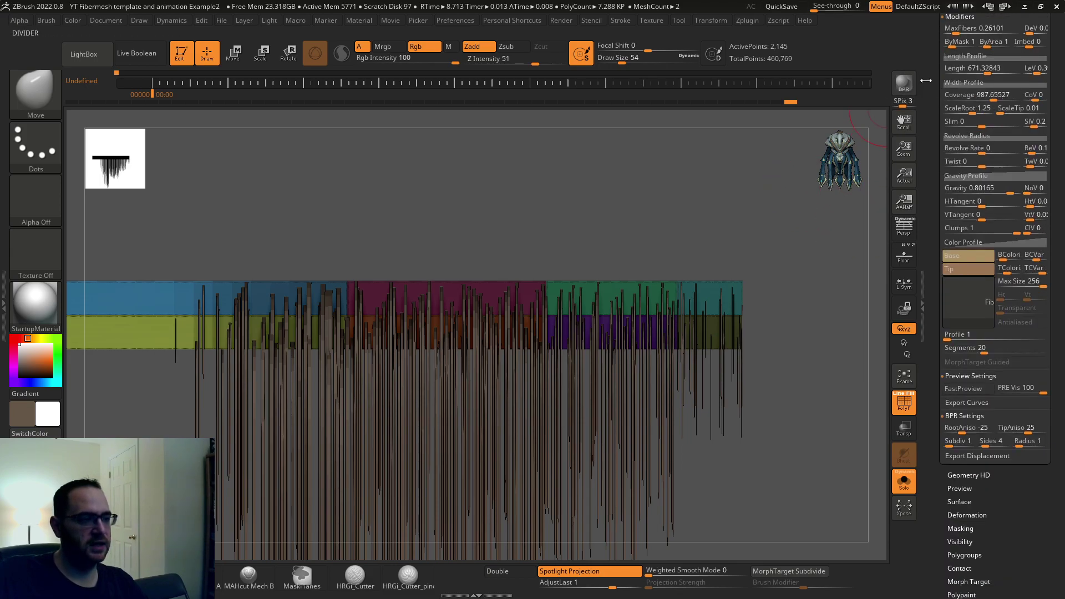
# Accept the previewed fibers as a new subtool and enlarge the brush to draw size 118.
pyautogui.scroll(5, 938, 67)
pyautogui.click(1008, 158)
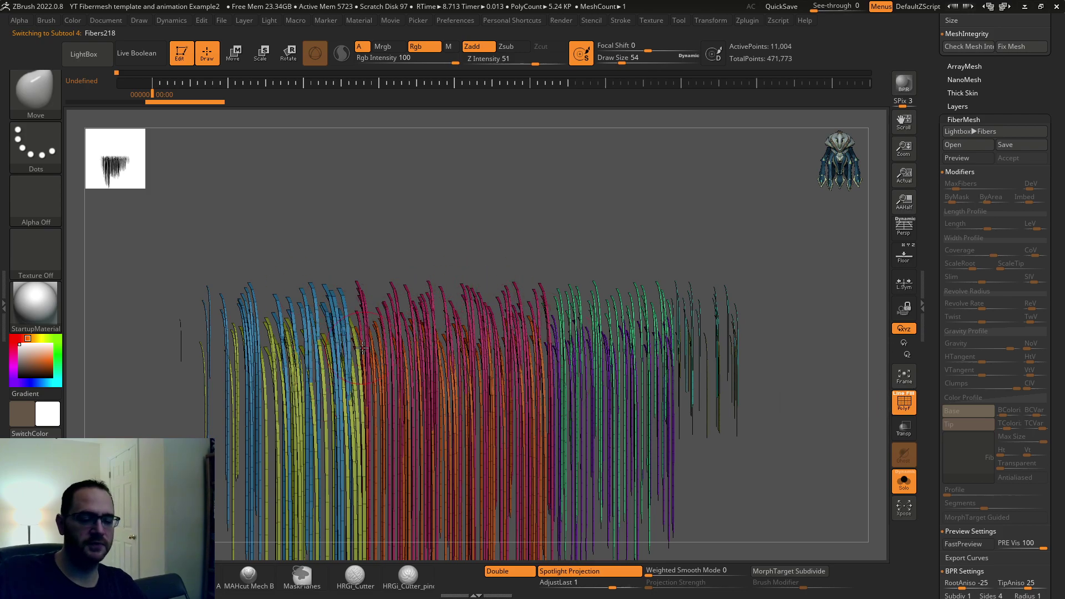
pyautogui.press(']')
pyautogui.press(']')
pyautogui.press(']')
pyautogui.press(']')
pyautogui.press(']')
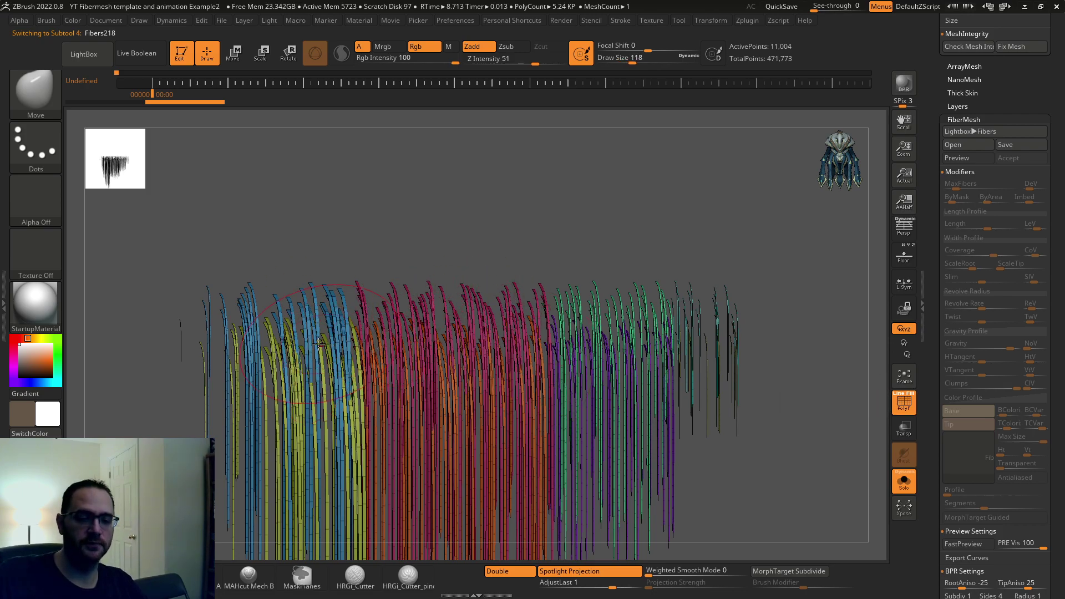
# Hide the fiber polygroups one after another, leaving only the short fibers at the far end of the strip.
pyautogui.moveTo(507, 218); pyautogui.dragTo(601, 204)
pyautogui.keyDown('ctrl'); pyautogui.keyDown('shift'); pyautogui.click(543, 280); pyautogui.keyUp('shift'); pyautogui.keyUp('ctrl')
pyautogui.keyDown('ctrl'); pyautogui.keyDown('shift'); pyautogui.click(543, 280); pyautogui.keyUp('shift'); pyautogui.keyUp('ctrl')
pyautogui.keyDown('ctrl'); pyautogui.keyDown('shift'); pyautogui.click(485, 255); pyautogui.keyUp('shift'); pyautogui.keyUp('ctrl')
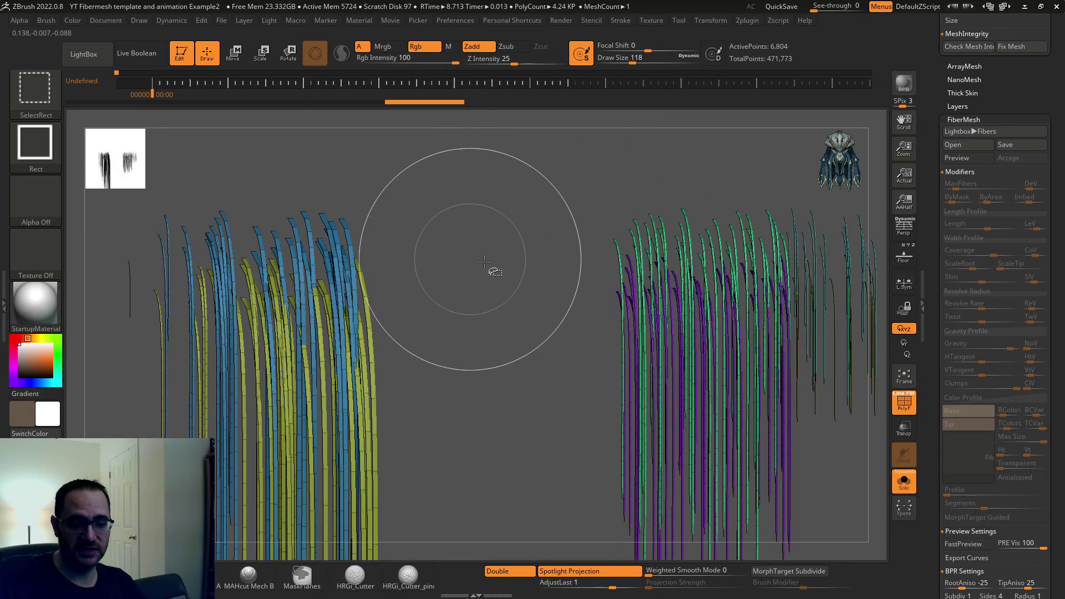
pyautogui.keyDown('ctrl'); pyautogui.keyDown('shift'); pyautogui.click(625, 266); pyautogui.keyUp('shift'); pyautogui.keyUp('ctrl')
pyautogui.keyDown('ctrl'); pyautogui.keyDown('shift'); pyautogui.click(677, 263); pyautogui.keyUp('shift'); pyautogui.keyUp('ctrl')
pyautogui.keyDown('alt'); pyautogui.moveTo(829, 272); pyautogui.dragTo(653, 252); pyautogui.keyUp('alt')
pyautogui.keyDown('ctrl'); pyautogui.keyDown('shift'); pyautogui.click(654, 254); pyautogui.keyUp('shift'); pyautogui.keyUp('ctrl')
pyautogui.keyDown('ctrl'); pyautogui.keyDown('shift'); pyautogui.click(634, 282); pyautogui.keyUp('shift'); pyautogui.keyUp('ctrl')
pyautogui.keyDown('ctrl'); pyautogui.keyDown('shift'); pyautogui.click(634, 283); pyautogui.keyUp('shift'); pyautogui.keyUp('ctrl')
pyautogui.keyDown('ctrl'); pyautogui.keyDown('shift'); pyautogui.click(629, 281); pyautogui.keyUp('shift'); pyautogui.keyUp('ctrl')
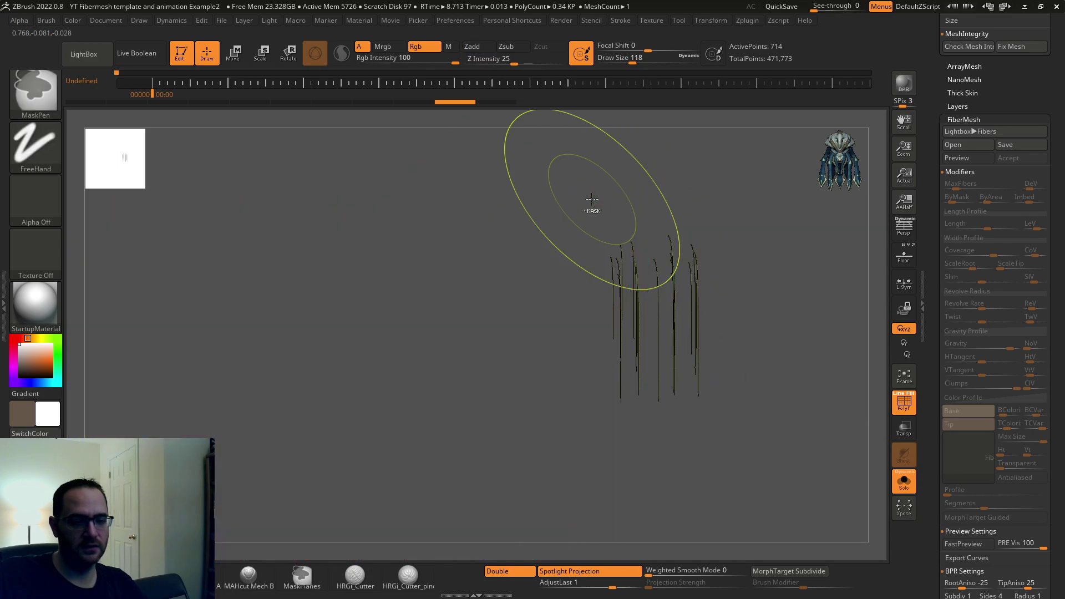
# Show all fibers again, isolate a block of them with a rectangular selection and invert the visibility.
pyautogui.keyDown('ctrl'); pyautogui.keyDown('shift'); pyautogui.click(617, 183); pyautogui.keyUp('shift'); pyautogui.keyUp('ctrl')
pyautogui.keyDown('ctrl'); pyautogui.keyDown('shift'); pyautogui.moveTo(764, 163); pyautogui.dragTo(417, 349); pyautogui.keyUp('shift'); pyautogui.keyUp('ctrl')
pyautogui.keyDown('ctrl'); pyautogui.keyDown('shift'); pyautogui.click(773, 245); pyautogui.keyUp('shift'); pyautogui.keyUp('ctrl')
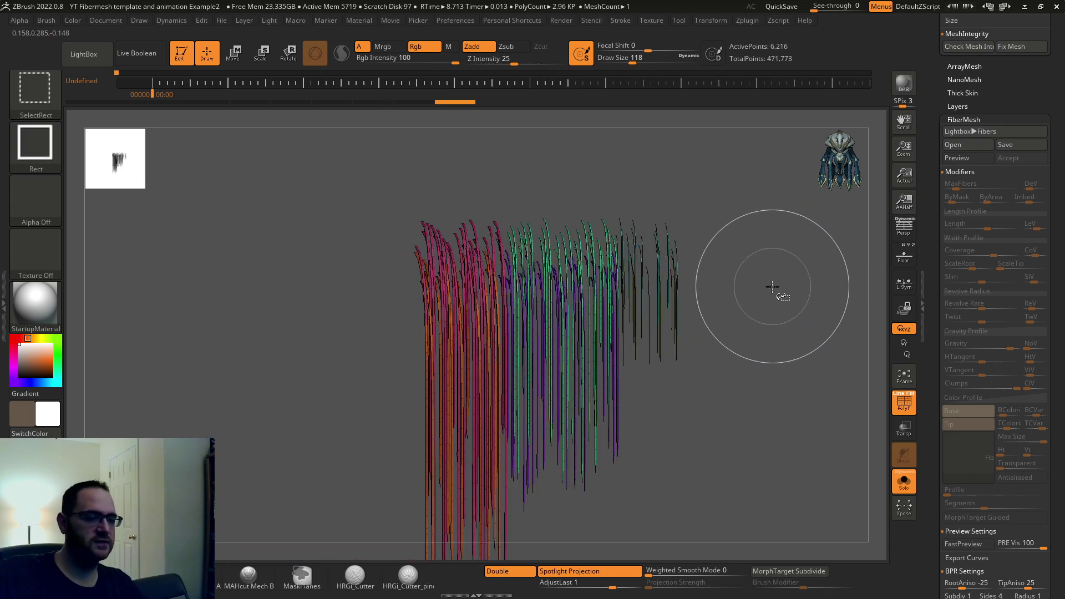
pyautogui.keyDown('ctrl'); pyautogui.keyDown('shift'); pyautogui.click(804, 271); pyautogui.keyUp('shift'); pyautogui.keyUp('ctrl')
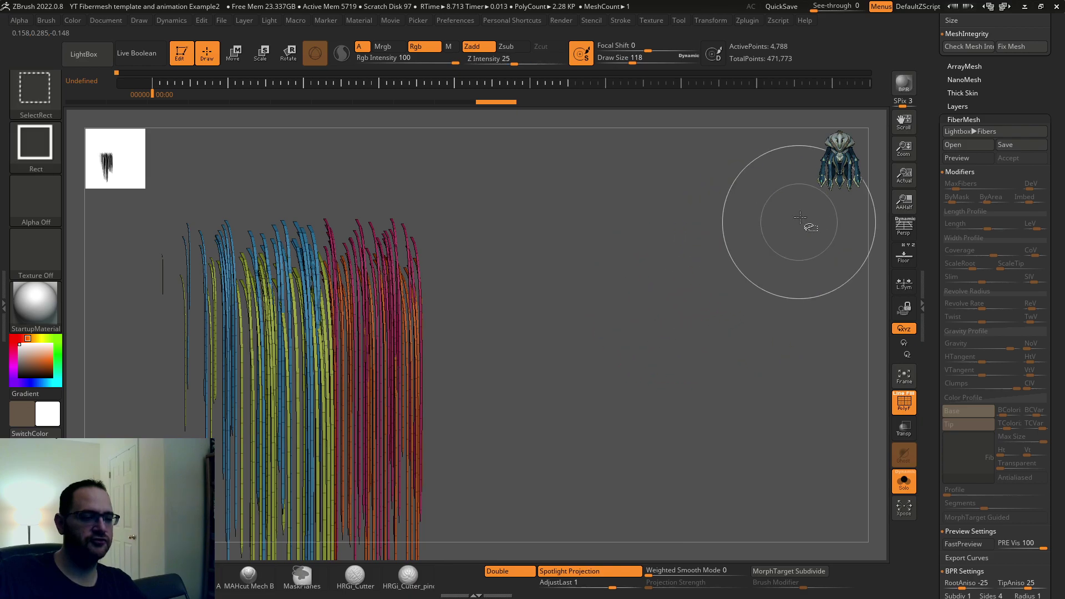
pyautogui.keyDown('ctrl'); pyautogui.keyDown('shift'); pyautogui.moveTo(802, 215); pyautogui.dragTo(733, 266); pyautogui.keyUp('shift'); pyautogui.keyUp('ctrl')
pyautogui.keyDown('ctrl'); pyautogui.keyDown('shift'); pyautogui.moveTo(835, 232); pyautogui.dragTo(768, 257); pyautogui.keyUp('shift'); pyautogui.keyUp('ctrl')
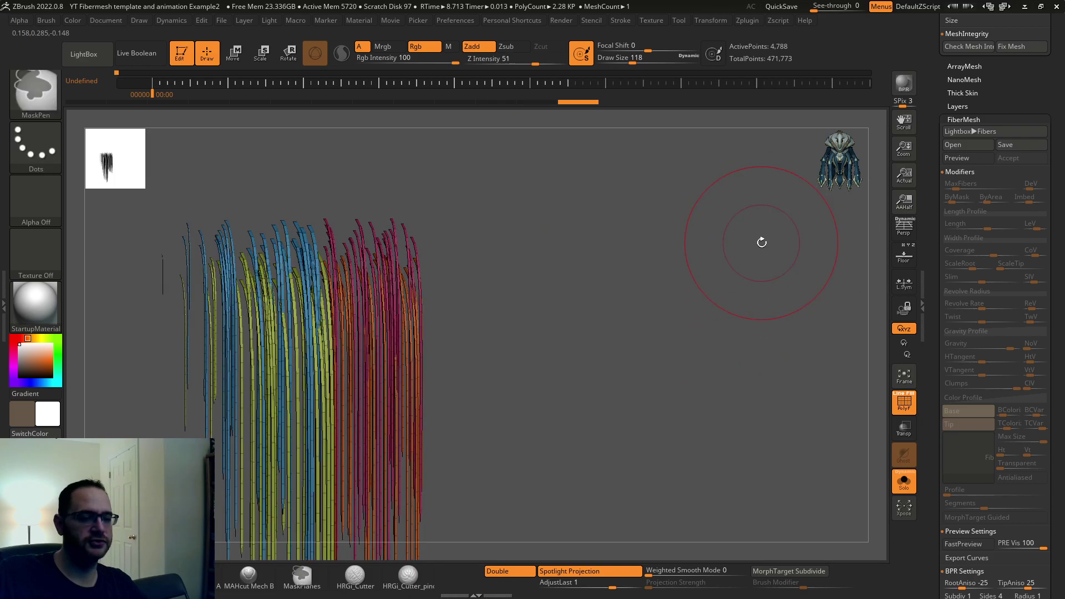
# Narrow the visible fibers to a few red and orange strands using rectangular selections and inverted visibility.
pyautogui.hotkey('ctrl', 'space')
pyautogui.keyDown('ctrl'); pyautogui.keyDown('shift'); pyautogui.moveTo(491, 197); pyautogui.dragTo(375, 278); pyautogui.keyUp('shift'); pyautogui.keyUp('ctrl')
pyautogui.keyDown('ctrl'); pyautogui.keyDown('shift'); pyautogui.click(688, 239); pyautogui.keyUp('shift'); pyautogui.keyUp('ctrl')
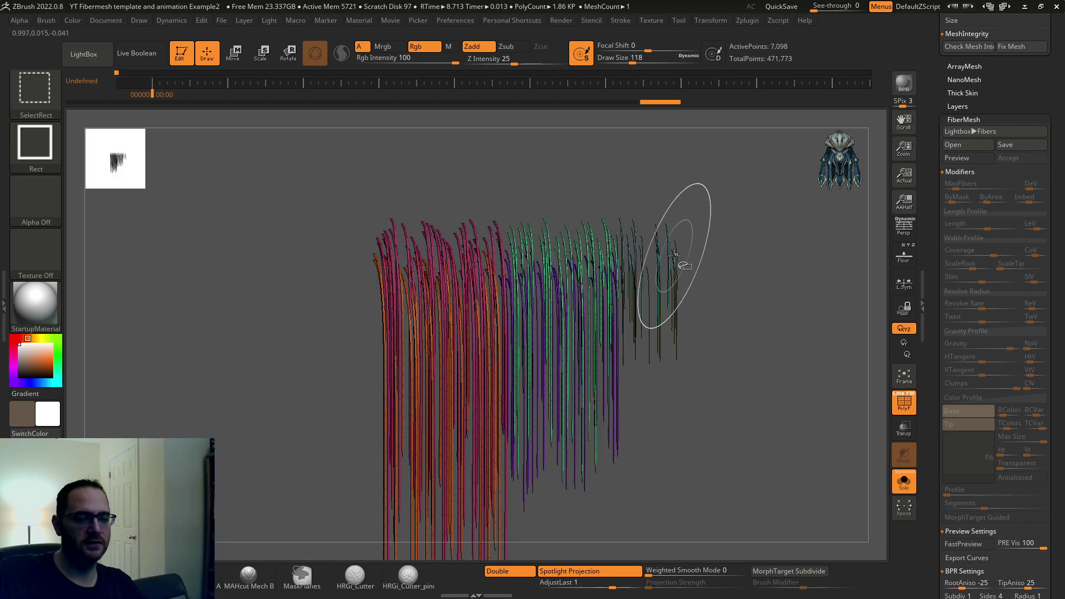
pyautogui.keyDown('ctrl'); pyautogui.keyDown('shift'); pyautogui.moveTo(802, 237); pyautogui.dragTo(735, 259); pyautogui.keyUp('shift'); pyautogui.keyUp('ctrl')
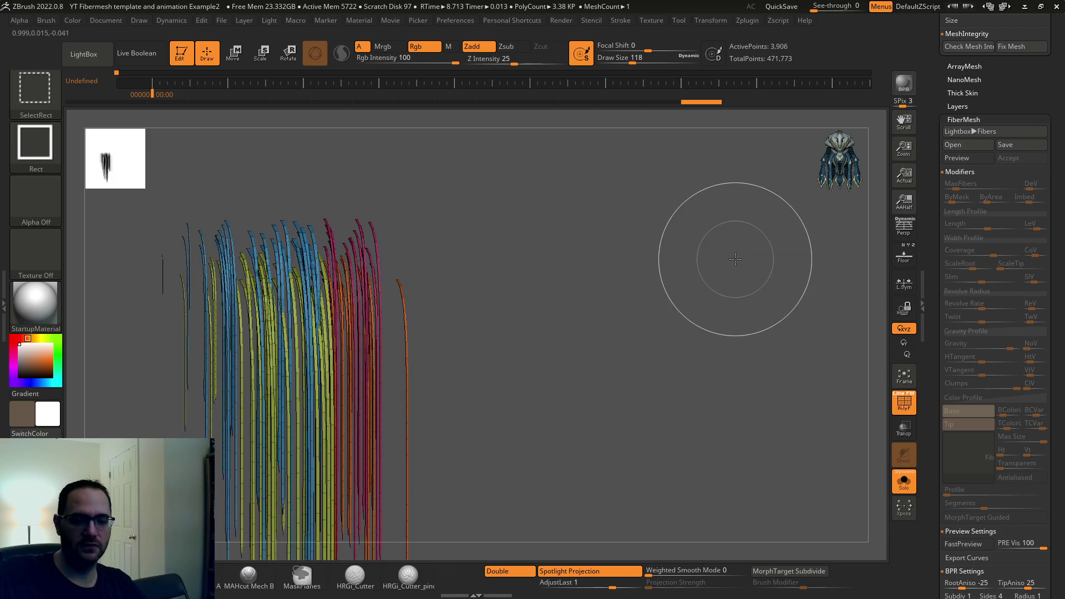
pyautogui.keyDown('alt'); pyautogui.moveTo(669, 276); pyautogui.dragTo(654, 238); pyautogui.keyUp('alt')
pyautogui.keyDown('ctrl'); pyautogui.keyDown('shift'); pyautogui.moveTo(491, 160); pyautogui.dragTo(369, 267); pyautogui.keyUp('shift'); pyautogui.keyUp('ctrl')
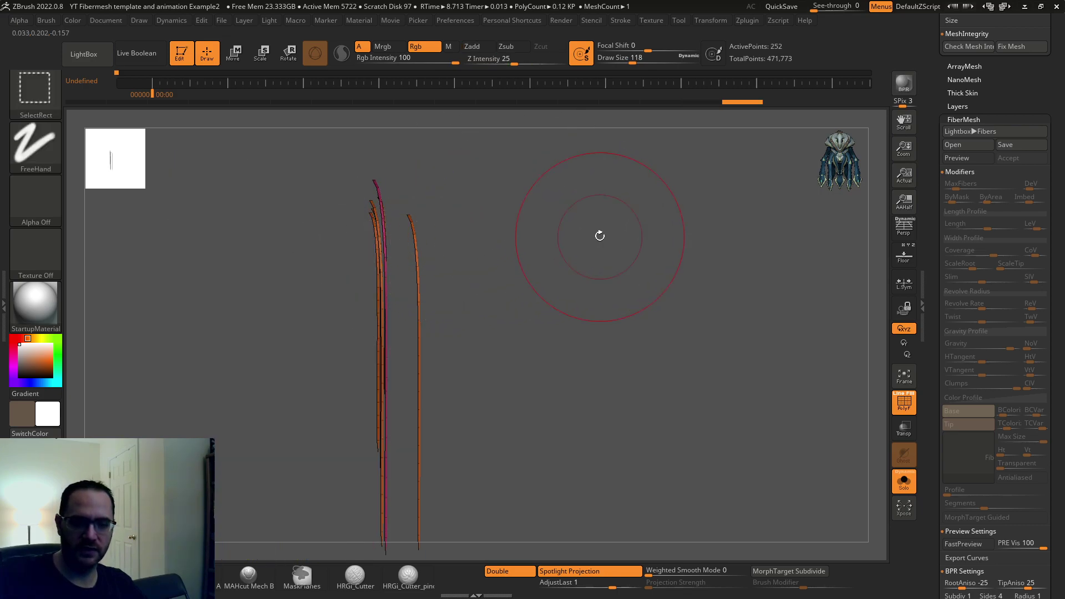
pyautogui.moveTo(599, 233)
pyautogui.mouseDown()
pyautogui.moveTo(636, 233)
pyautogui.moveTo(666, 249)
pyautogui.moveTo(639, 235)
pyautogui.moveTo(748, 212)
pyautogui.moveTo(679, 228)
pyautogui.moveTo(734, 205)
pyautogui.moveTo(731, 220)
pyautogui.mouseUp()
# Hide every fiber group except the blue and yellow ones and delete the hidden fibers.
pyautogui.keyDown('ctrl'); pyautogui.keyDown('shift'); pyautogui.click(638, 233); pyautogui.keyUp('shift'); pyautogui.keyUp('ctrl')
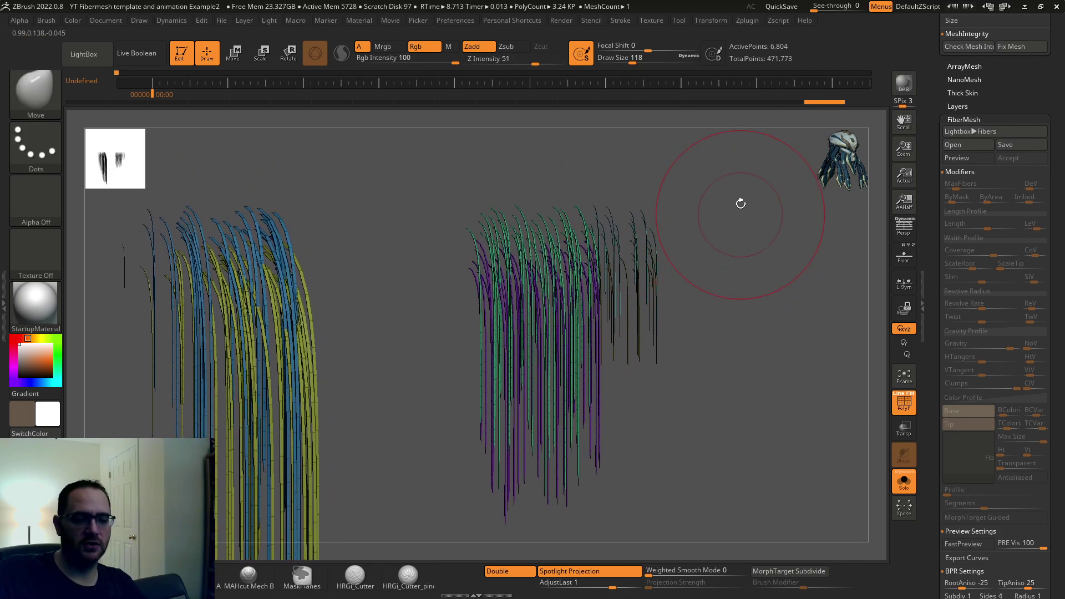
pyautogui.keyDown('ctrl'); pyautogui.keyDown('shift'); pyautogui.moveTo(750, 161); pyautogui.dragTo(395, 556); pyautogui.keyUp('shift'); pyautogui.keyUp('ctrl')
pyautogui.keyDown('alt'); pyautogui.moveTo(441, 466); pyautogui.dragTo(500, 343); pyautogui.keyUp('alt')
pyautogui.hotkey('ctrl', 'space')
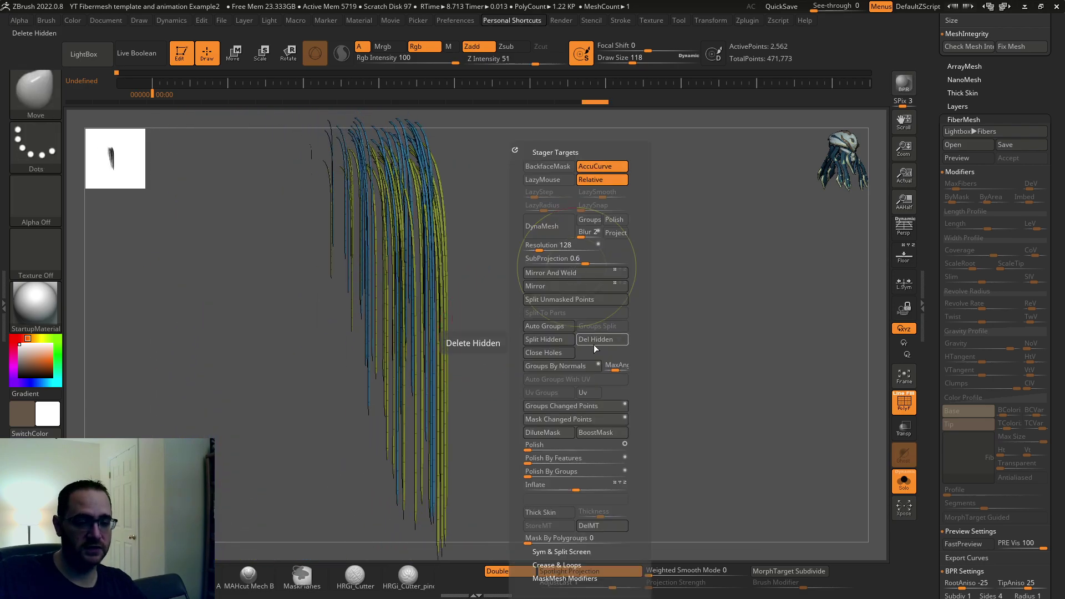
pyautogui.click(593, 345)
pyautogui.moveTo(606, 337); pyautogui.dragTo(710, 295)
pyautogui.moveTo(525, 288); pyautogui.dragTo(551, 264)
# Look through the saved fiber presets in LightBox and close it.
pyautogui.press(',')
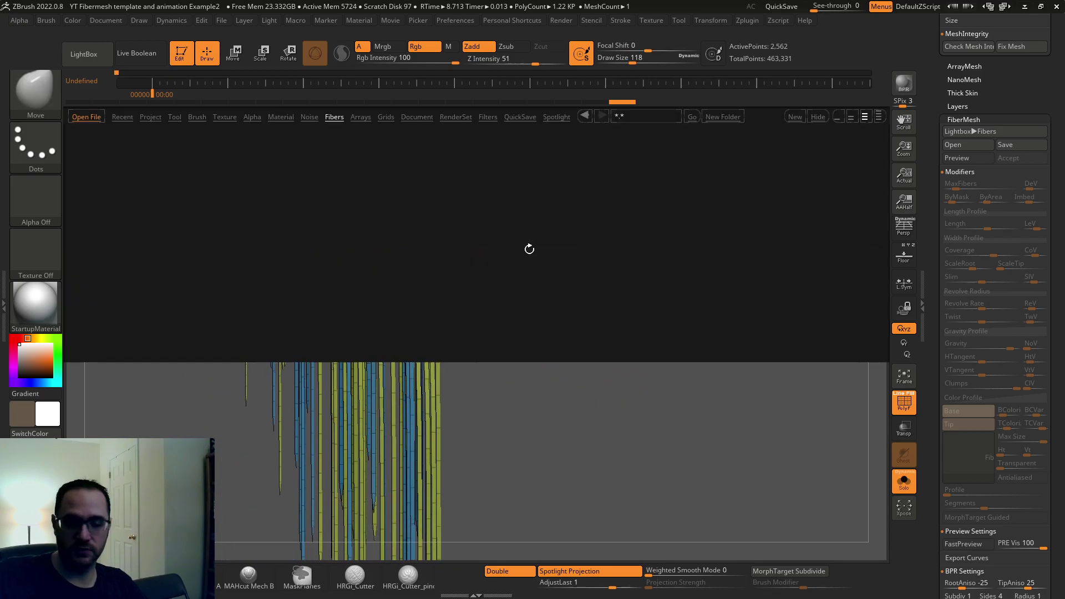
pyautogui.press(',')
pyautogui.press(',')
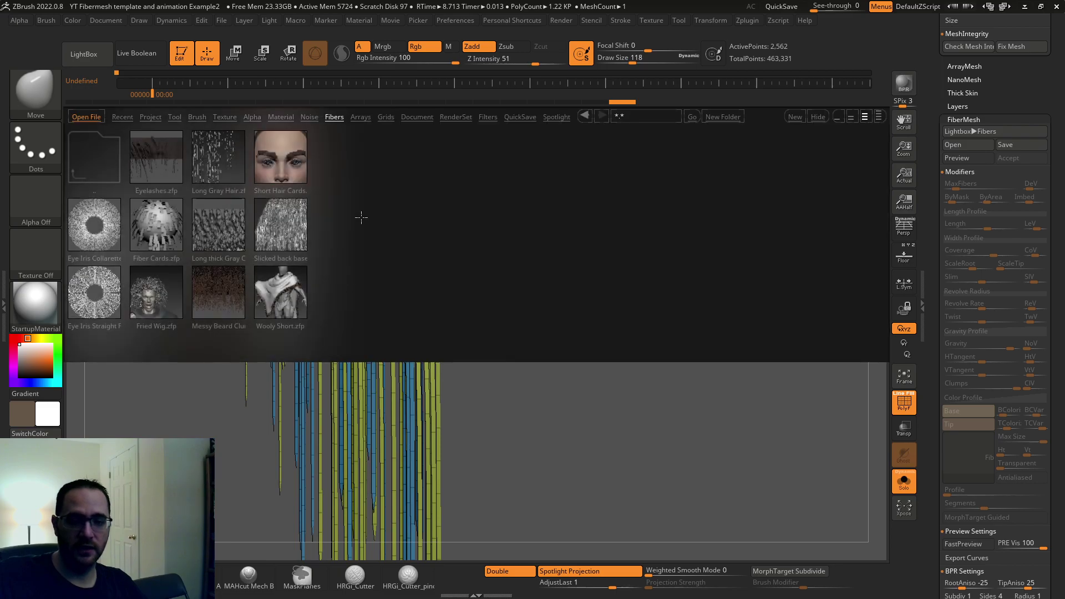
pyautogui.press(',')
pyautogui.press(',')
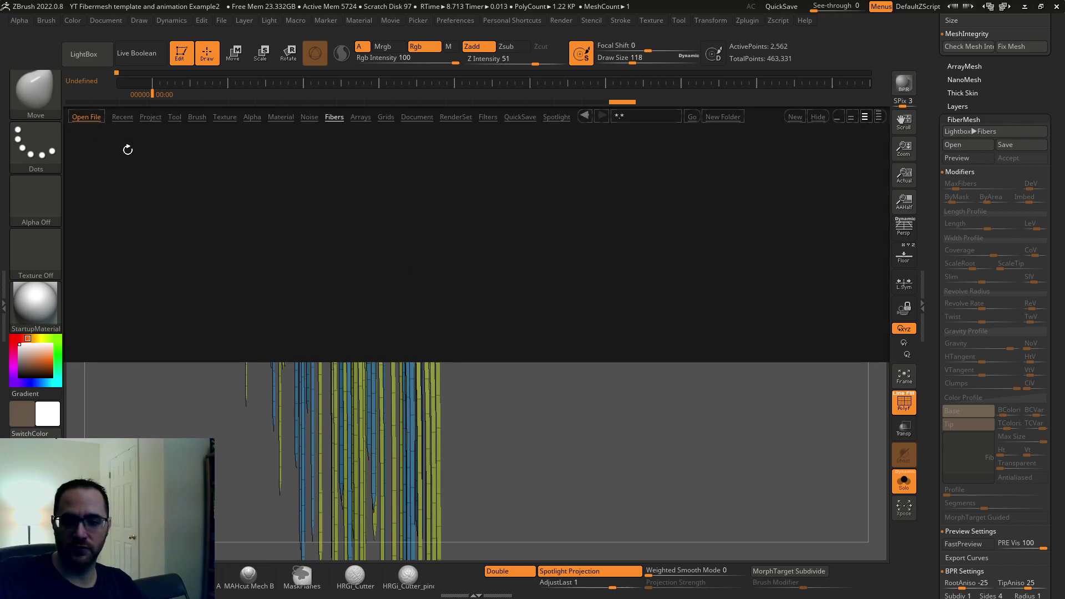
pyautogui.press(',')
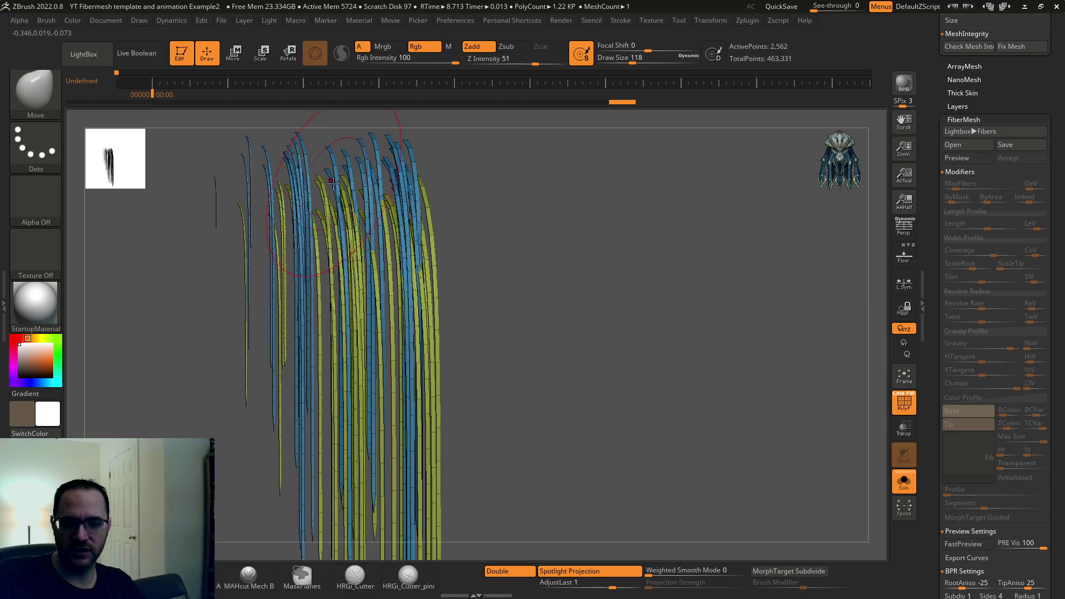
pyautogui.moveTo(935, 79); pyautogui.dragTo(937, 275)
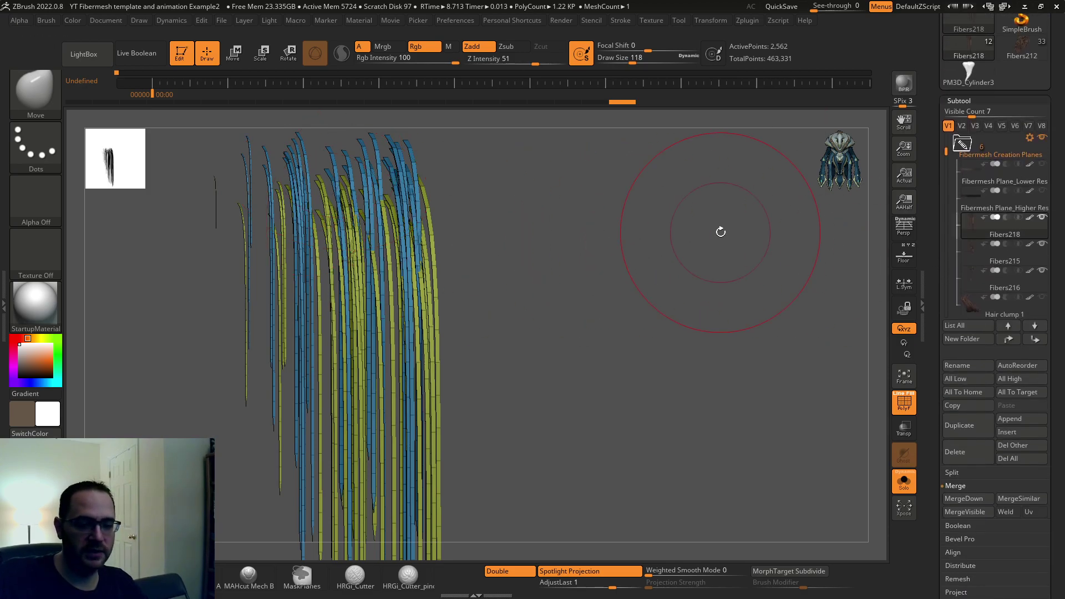
pyautogui.moveTo(721, 232); pyautogui.dragTo(718, 275)
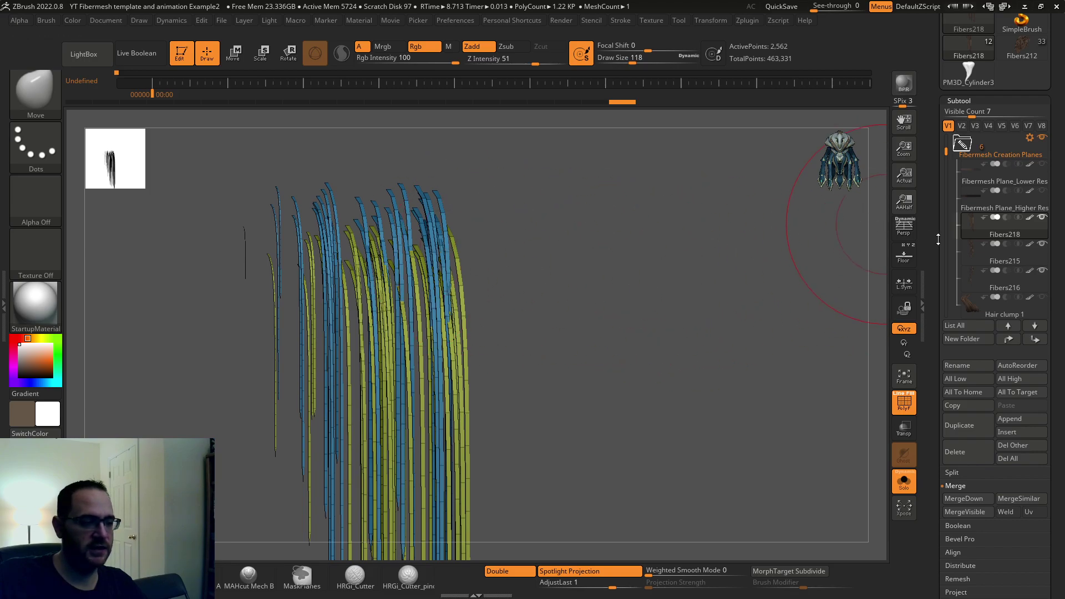
pyautogui.moveTo(939, 239); pyautogui.dragTo(939, 267)
pyautogui.moveTo(743, 280); pyautogui.dragTo(756, 312)
pyautogui.press(',')
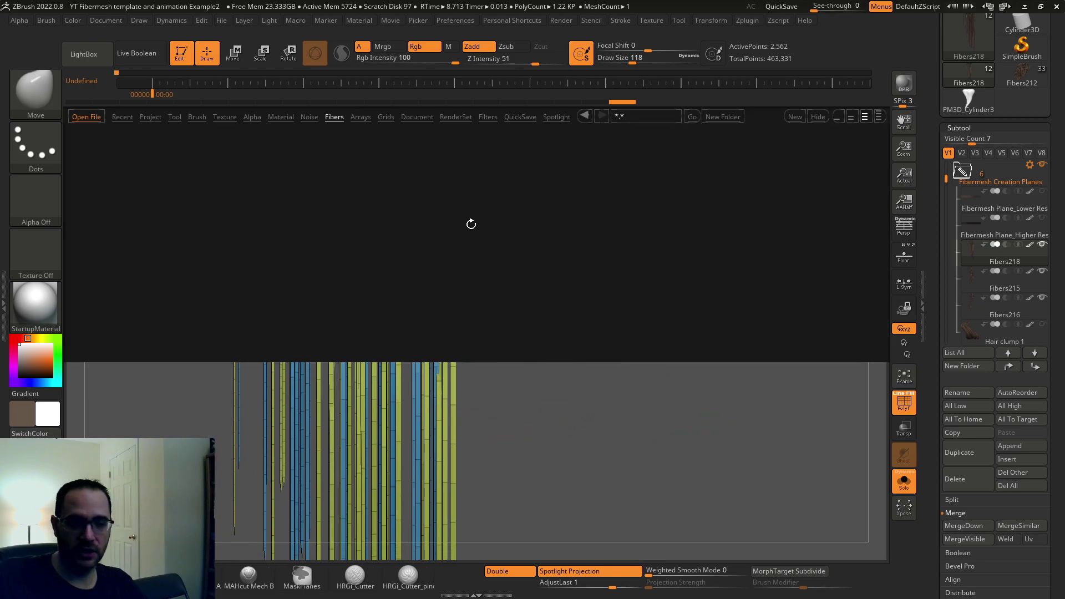
pyautogui.press(',')
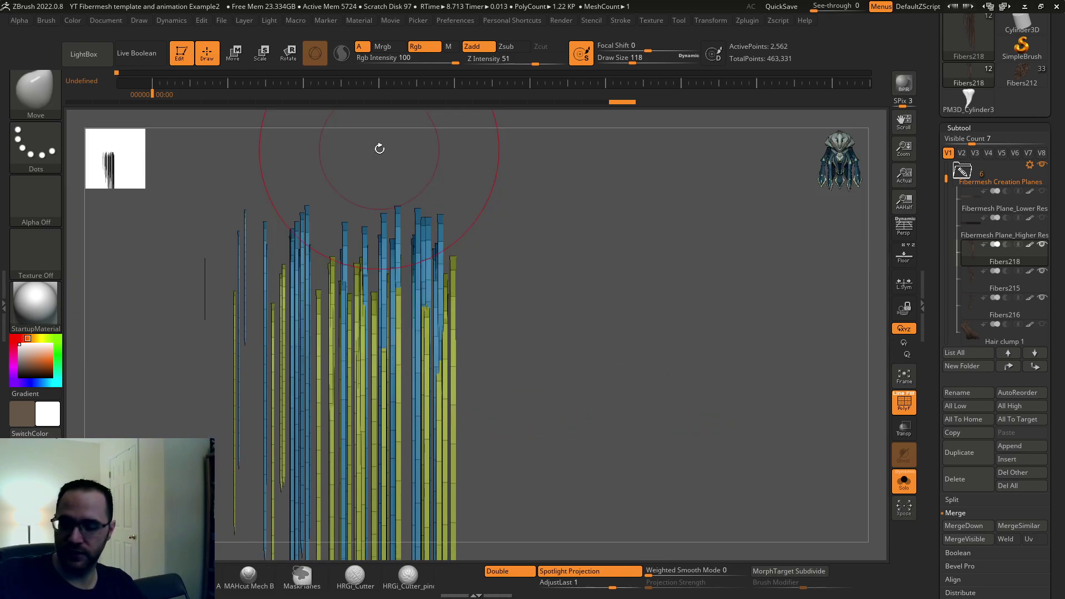
# Sweep the blue and yellow fibers into a narrower, curved clump using the Groom Move brush.
pyautogui.press('b')
pyautogui.click(307, 122)
pyautogui.keyDown('alt'); pyautogui.moveTo(613, 274); pyautogui.dragTo(657, 159); pyautogui.keyUp('alt')
pyautogui.moveTo(346, 383); pyautogui.dragTo(415, 383)
pyautogui.keyDown('alt'); pyautogui.moveTo(530, 321); pyautogui.dragTo(499, 238); pyautogui.keyUp('alt')
pyautogui.moveTo(343, 223); pyautogui.dragTo(373, 225)
pyautogui.moveTo(352, 318); pyautogui.dragTo(390, 302)
pyautogui.moveTo(352, 402)
pyautogui.mouseDown()
pyautogui.moveTo(403, 430)
pyautogui.moveTo(398, 450)
pyautogui.mouseUp()
pyautogui.keyDown('alt'); pyautogui.moveTo(516, 429); pyautogui.dragTo(502, 283); pyautogui.keyUp('alt')
pyautogui.moveTo(390, 387)
pyautogui.mouseDown()
pyautogui.moveTo(399, 380)
pyautogui.moveTo(401, 401)
pyautogui.moveTo(431, 411)
pyautogui.mouseUp()
pyautogui.moveTo(396, 345)
pyautogui.mouseDown()
pyautogui.moveTo(415, 342)
pyautogui.moveTo(435, 287)
pyautogui.moveTo(392, 272)
pyautogui.moveTo(468, 309)
pyautogui.moveTo(423, 298)
pyautogui.mouseUp()
pyautogui.moveTo(501, 292)
pyautogui.mouseDown()
pyautogui.moveTo(556, 287)
pyautogui.moveTo(518, 287)
pyautogui.mouseUp()
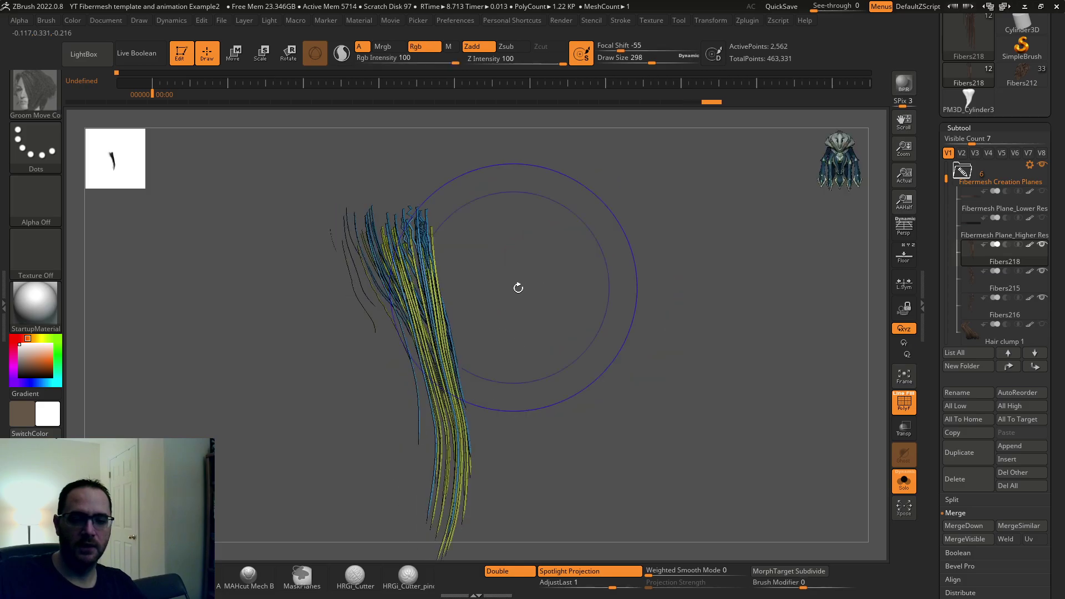
# Examine the Preserve Length setting in the groom brush's FiberMesh options.
pyautogui.click(47, 21)
pyautogui.moveTo(50, 187); pyautogui.dragTo(61, 75)
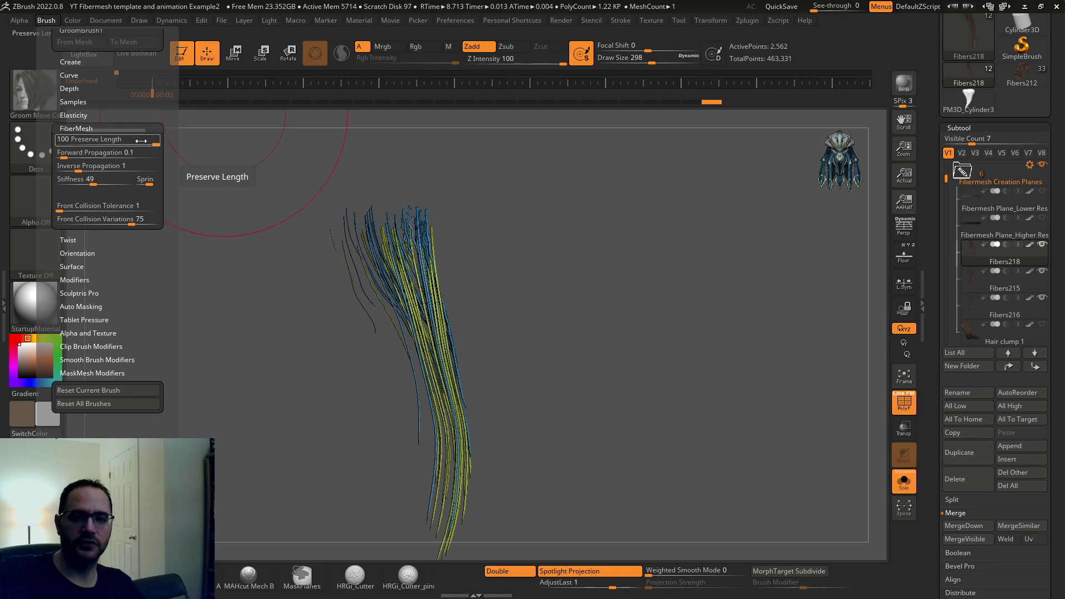
pyautogui.moveTo(619, 190)
pyautogui.keyDown('alt'); pyautogui.mouseDown()
pyautogui.moveTo(649, 228)
pyautogui.moveTo(647, 246)
pyautogui.moveTo(612, 239)
pyautogui.mouseUp(); pyautogui.keyUp('alt')
pyautogui.keyDown('alt'); pyautogui.moveTo(502, 350); pyautogui.dragTo(497, 267); pyautogui.keyUp('alt')
# Try smoothing the fibers along the middle of the clump.
pyautogui.moveTo(475, 369)
pyautogui.keyDown('shift'); pyautogui.mouseDown()
pyautogui.moveTo(470, 388)
pyautogui.moveTo(462, 286)
pyautogui.moveTo(467, 333)
pyautogui.moveTo(471, 270)
pyautogui.mouseUp(); pyautogui.keyUp('shift')
pyautogui.hotkey('ctrl', 'z')
pyautogui.moveTo(555, 243)
pyautogui.keyDown('alt'); pyautogui.mouseDown()
pyautogui.moveTo(537, 297)
pyautogui.moveTo(572, 260)
pyautogui.moveTo(546, 250)
pyautogui.mouseUp(); pyautogui.keyUp('alt')
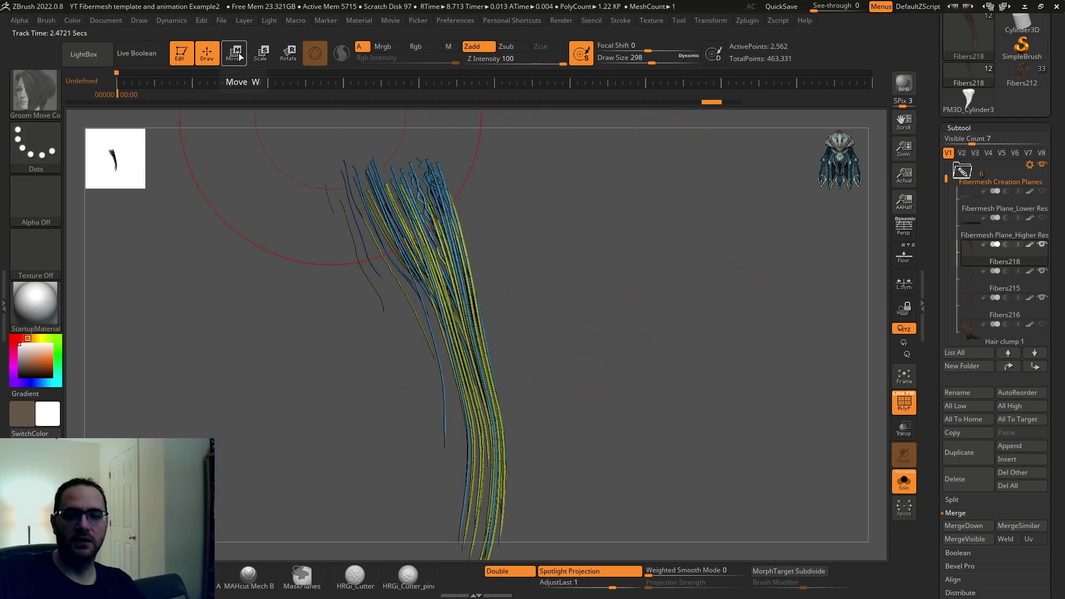
# Duplicate the clump beside itself within the same subtool using the Move gizmo.
pyautogui.click(235, 53)
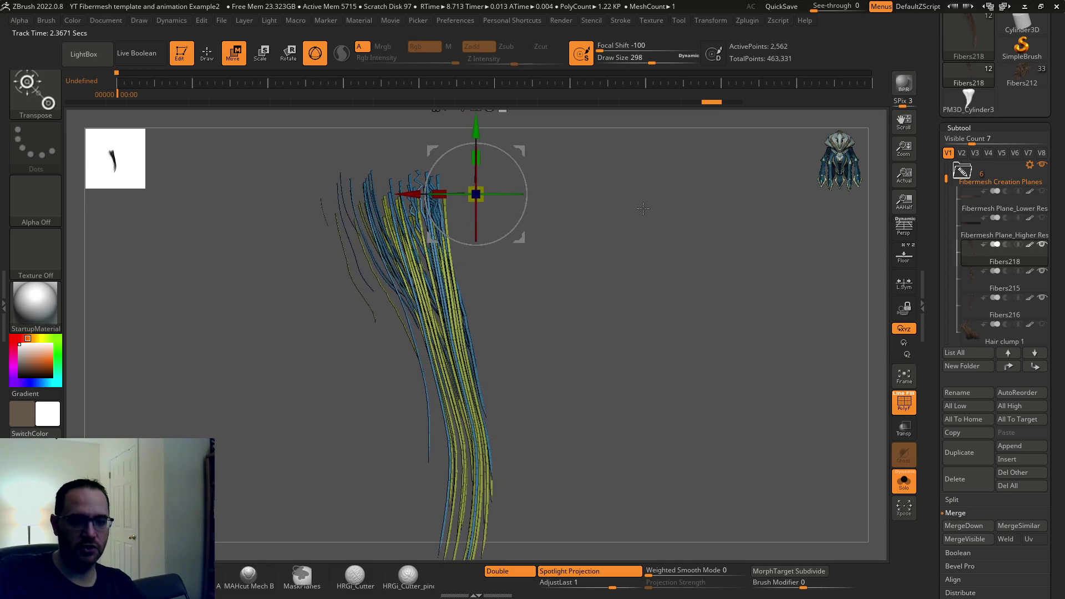
pyautogui.keyDown('ctrl'); pyautogui.moveTo(411, 193); pyautogui.dragTo(540, 194); pyautogui.keyUp('ctrl')
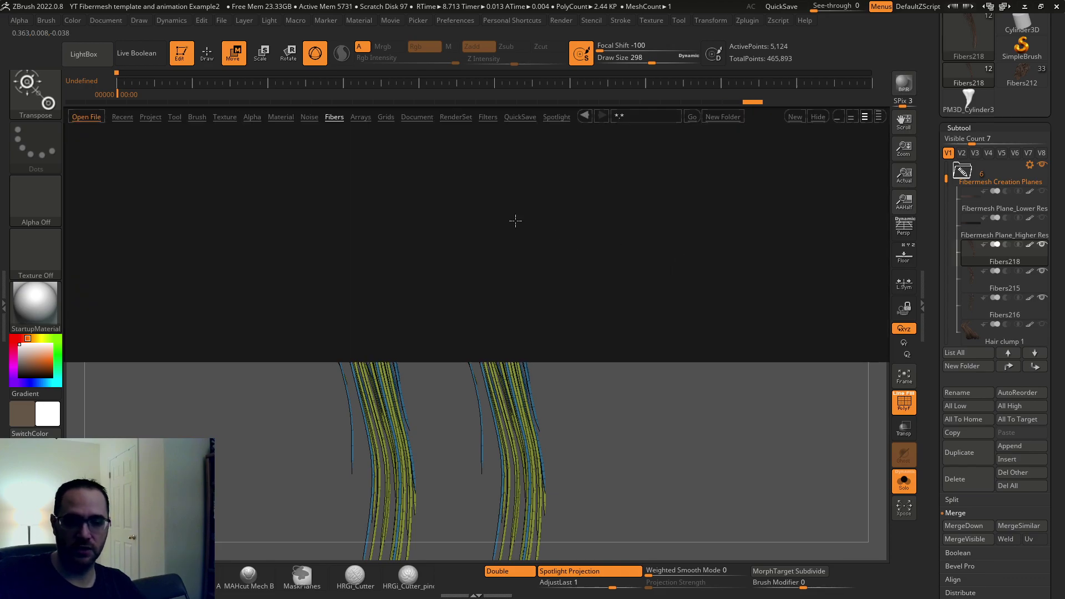
# Try twisting the duplicated clump with short GroomTwister brush strokes.
pyautogui.press('b')
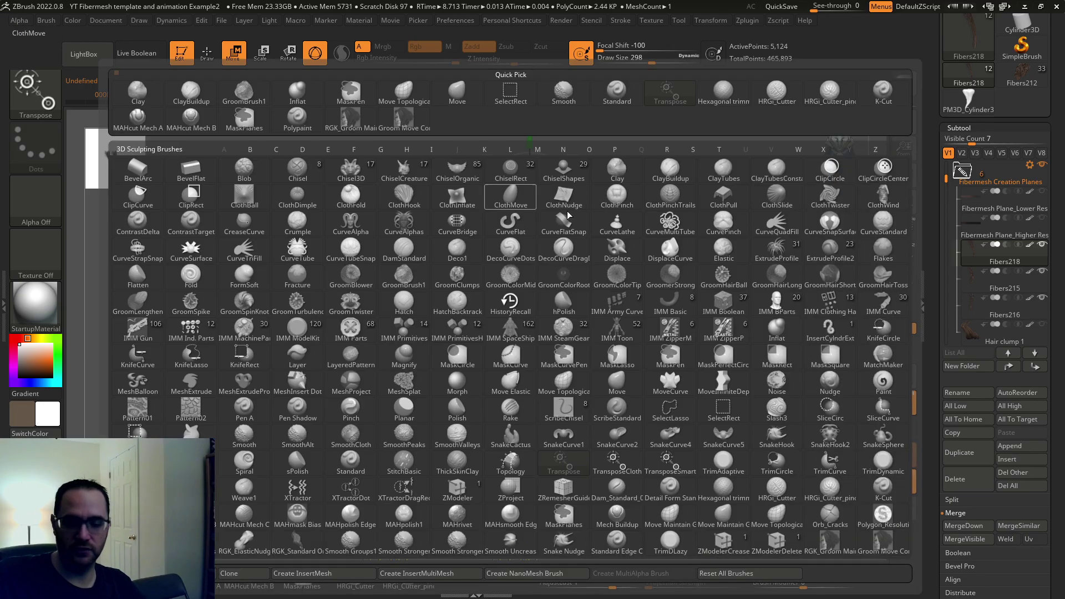
pyautogui.click(361, 303)
pyautogui.hotkey('ctrl', 'z')
pyautogui.hotkey('ctrl', 'z')
pyautogui.hotkey('ctrl', 'z')
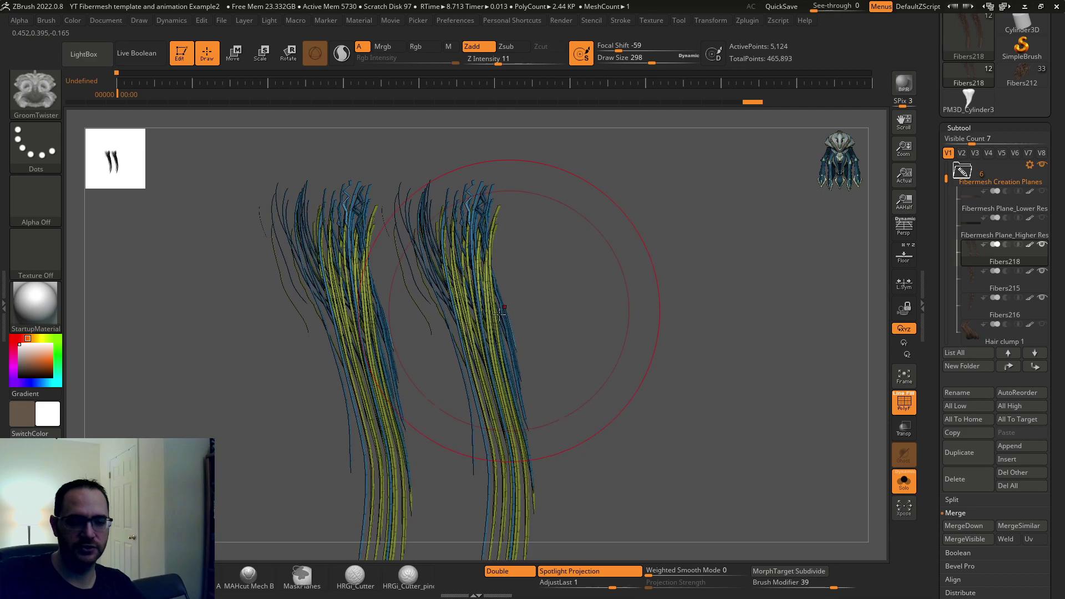
pyautogui.moveTo(494, 319); pyautogui.dragTo(482, 316)
pyautogui.moveTo(613, 290); pyautogui.dragTo(625, 282)
pyautogui.hotkey('ctrl', 'z')
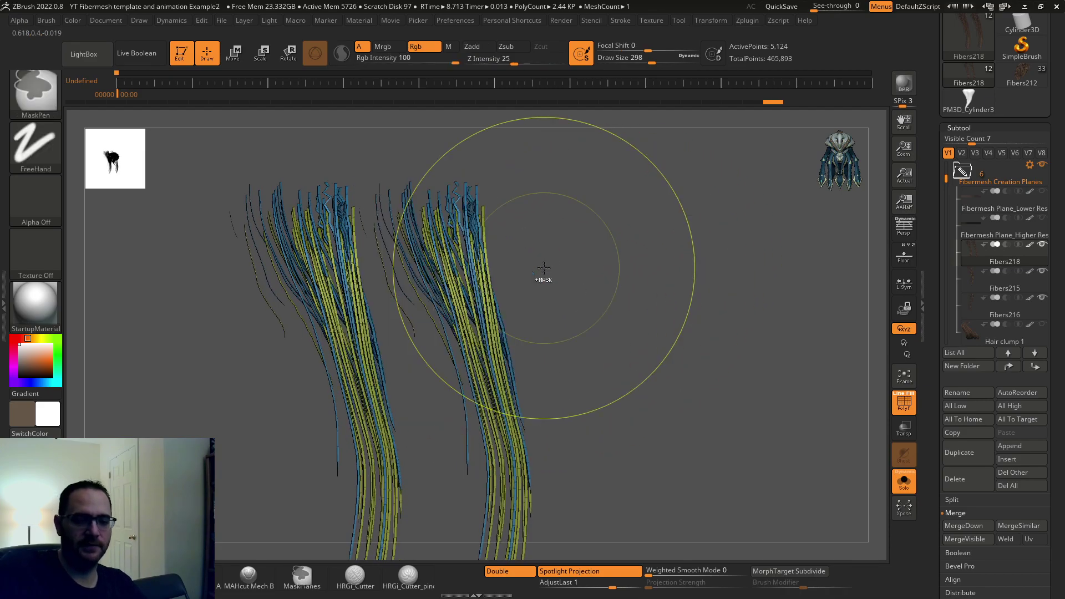
# Try longer GroomTwister strokes pulling across the duplicated clump, and undo back to the single clump.
pyautogui.moveTo(492, 305)
pyautogui.mouseDown()
pyautogui.moveTo(481, 305)
pyautogui.moveTo(547, 297)
pyautogui.moveTo(726, 328)
pyautogui.mouseUp()
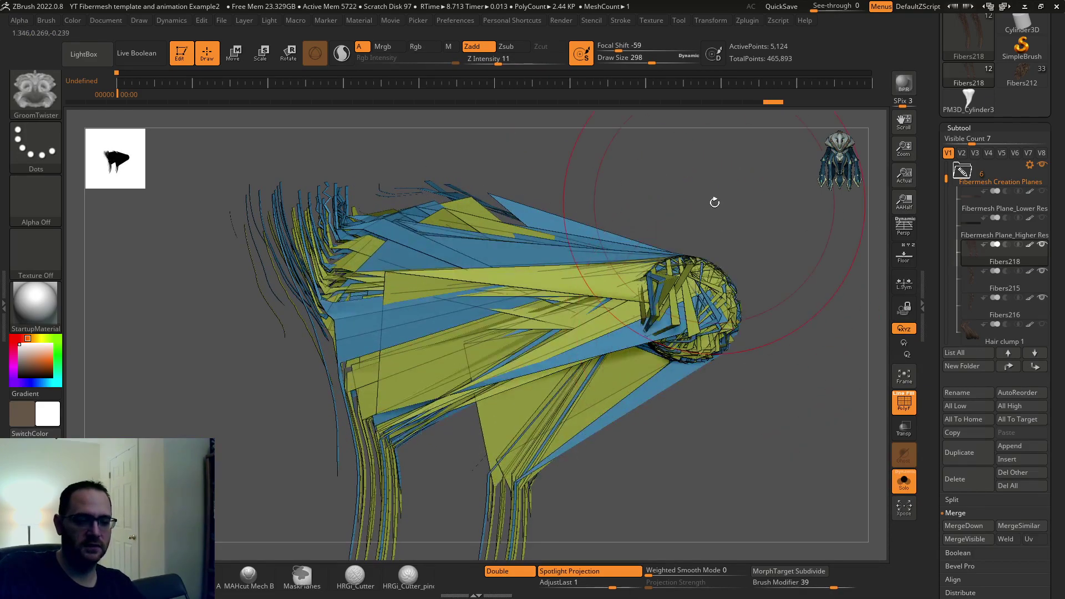
pyautogui.press('f')
pyautogui.press('f')
pyautogui.hotkey('ctrl', 'z')
pyautogui.moveTo(484, 332)
pyautogui.mouseDown()
pyautogui.moveTo(500, 348)
pyautogui.moveTo(527, 325)
pyautogui.moveTo(573, 318)
pyautogui.mouseUp()
pyautogui.hotkey('ctrl', 'z')
pyautogui.moveTo(712, 257)
pyautogui.keyDown('alt'); pyautogui.mouseDown()
pyautogui.moveTo(711, 286)
pyautogui.moveTo(588, 262)
pyautogui.mouseUp(); pyautogui.keyUp('alt')
pyautogui.hotkey('ctrl', 'z')
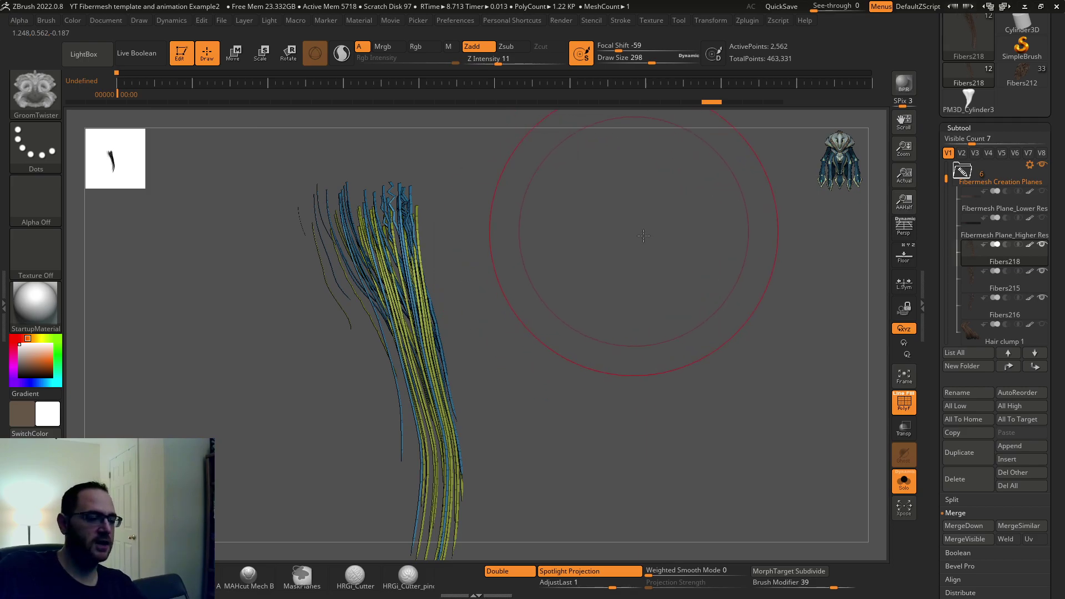
# Duplicate the Fibers218 subtool and make the original clump active again.
pyautogui.moveTo(643, 235); pyautogui.dragTo(663, 239)
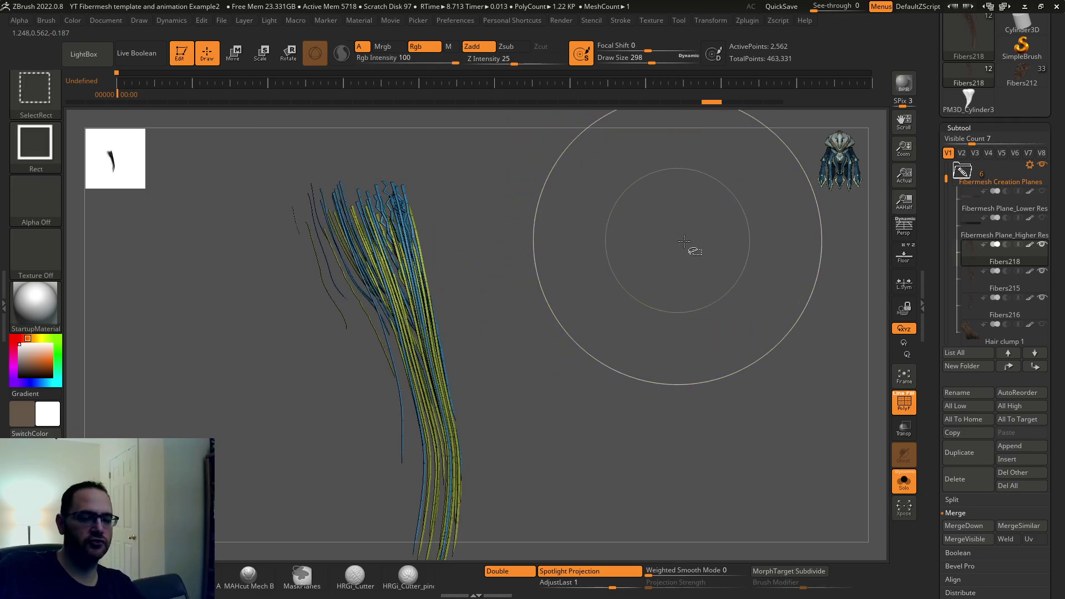
pyautogui.click(959, 454)
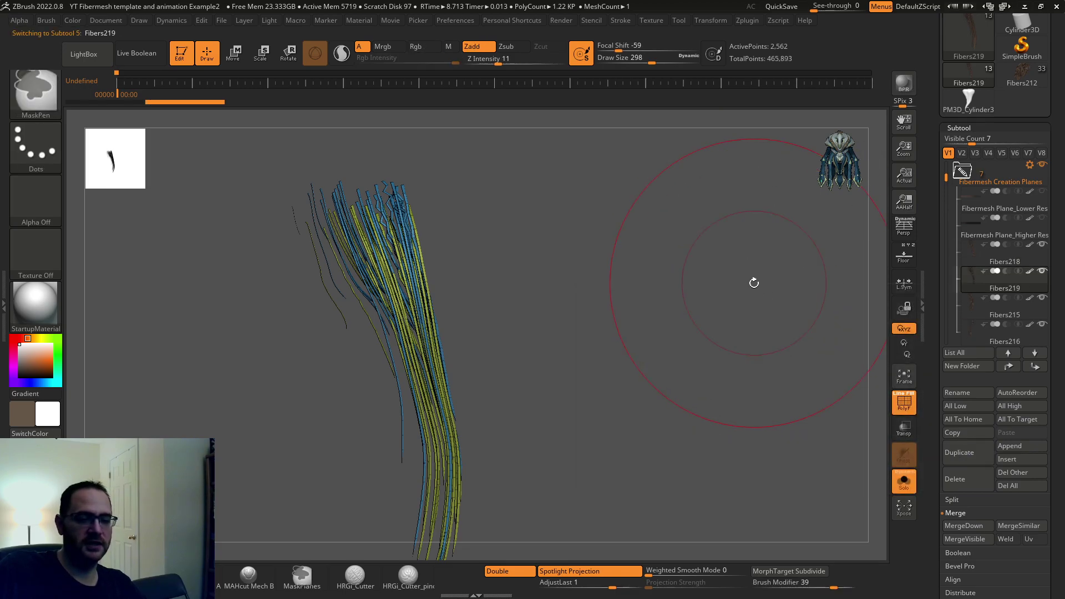
pyautogui.moveTo(744, 284)
pyautogui.keyDown('alt'); pyautogui.mouseDown()
pyautogui.moveTo(755, 259)
pyautogui.moveTo(821, 252)
pyautogui.mouseUp(); pyautogui.keyUp('alt')
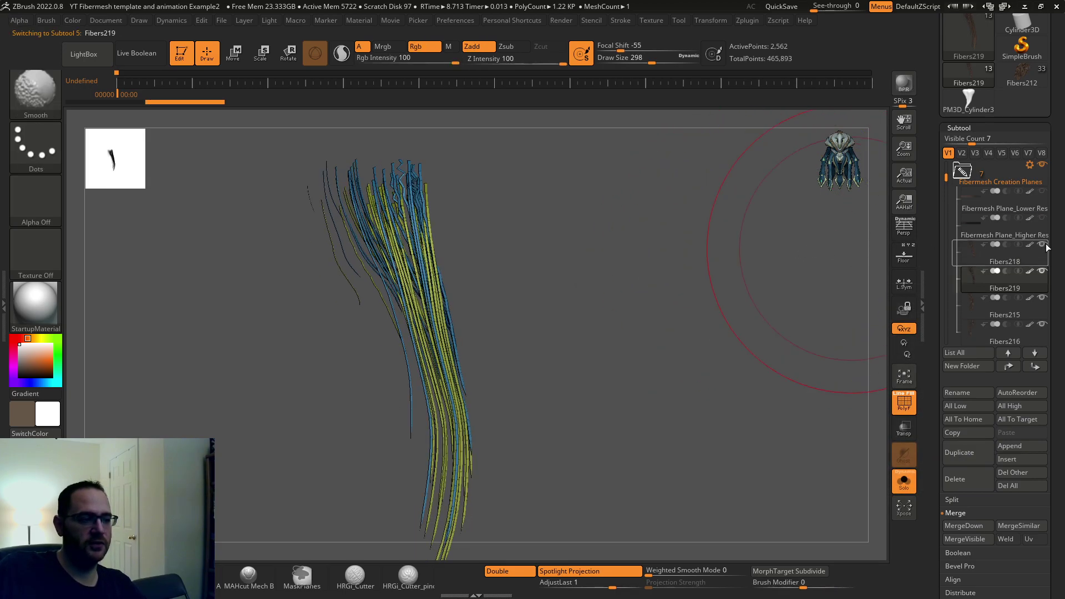
pyautogui.click(994, 246)
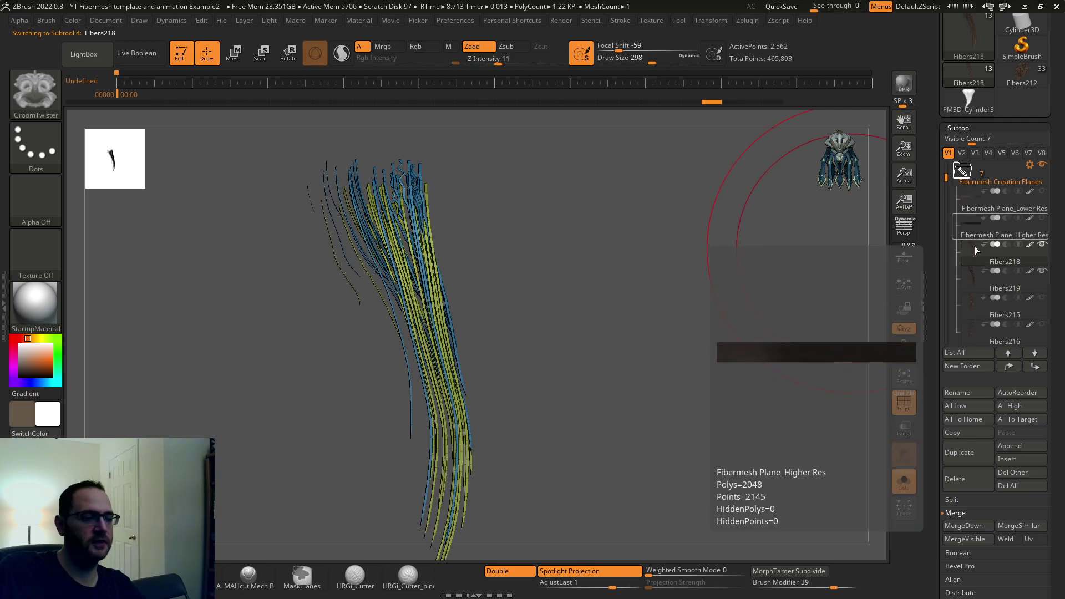
pyautogui.keyDown('alt'); pyautogui.moveTo(790, 279); pyautogui.dragTo(788, 310); pyautogui.keyUp('alt')
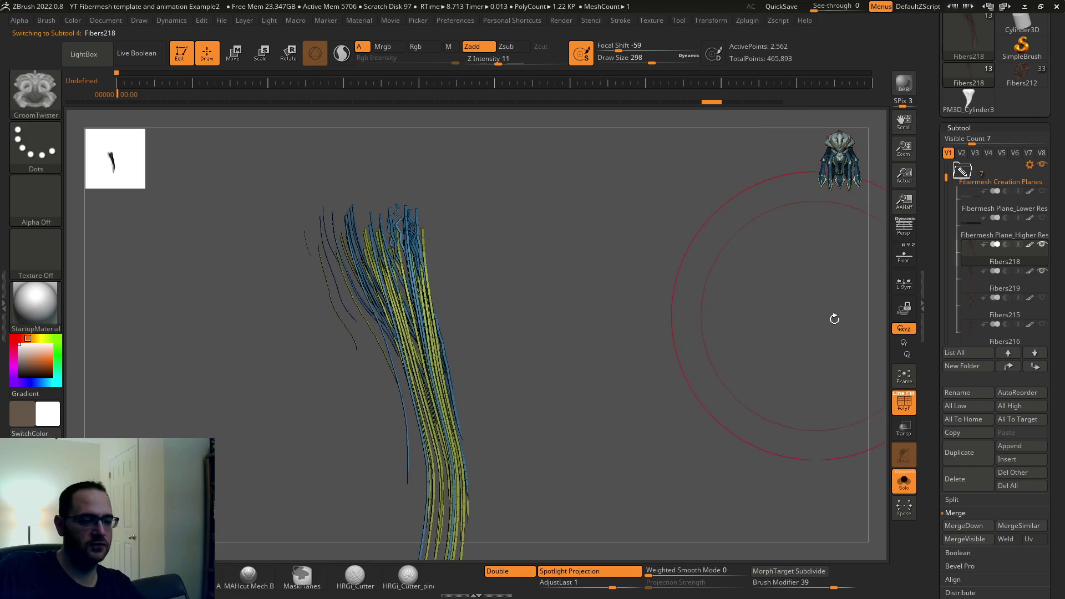
# Assign a single polygroup to the Fibers218 clump, checking its duplicate subtool as well.
pyautogui.hotkey('ctrl', 'w')
pyautogui.click(978, 287)
pyautogui.click(966, 265)
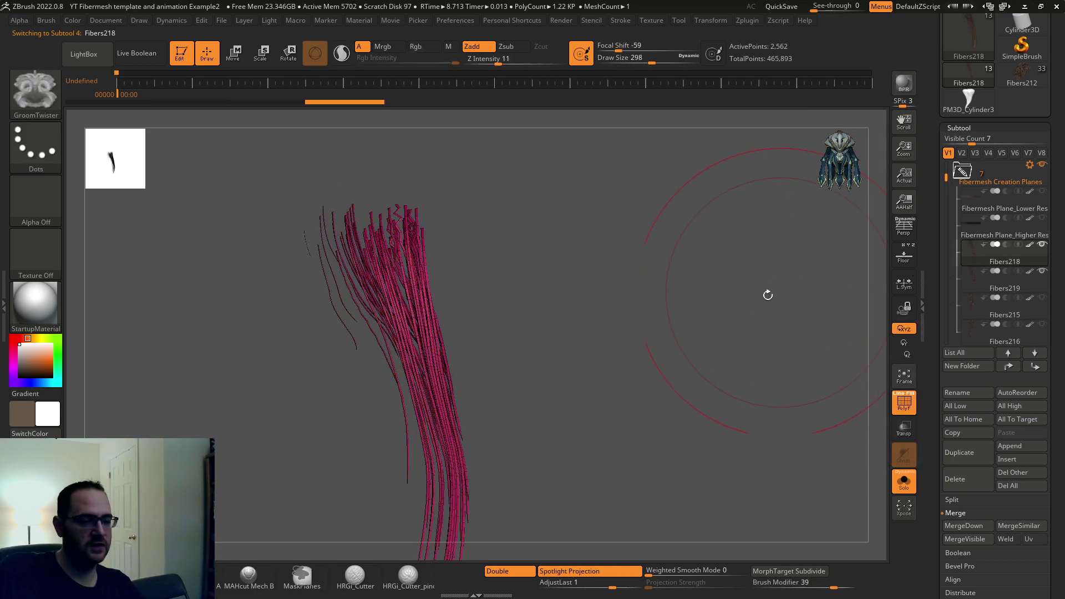
# Turn off Solo and merge the Fibermesh Creation Planes folder with Merge Folder.
pyautogui.moveTo(763, 295); pyautogui.dragTo(844, 272)
pyautogui.click(1029, 165)
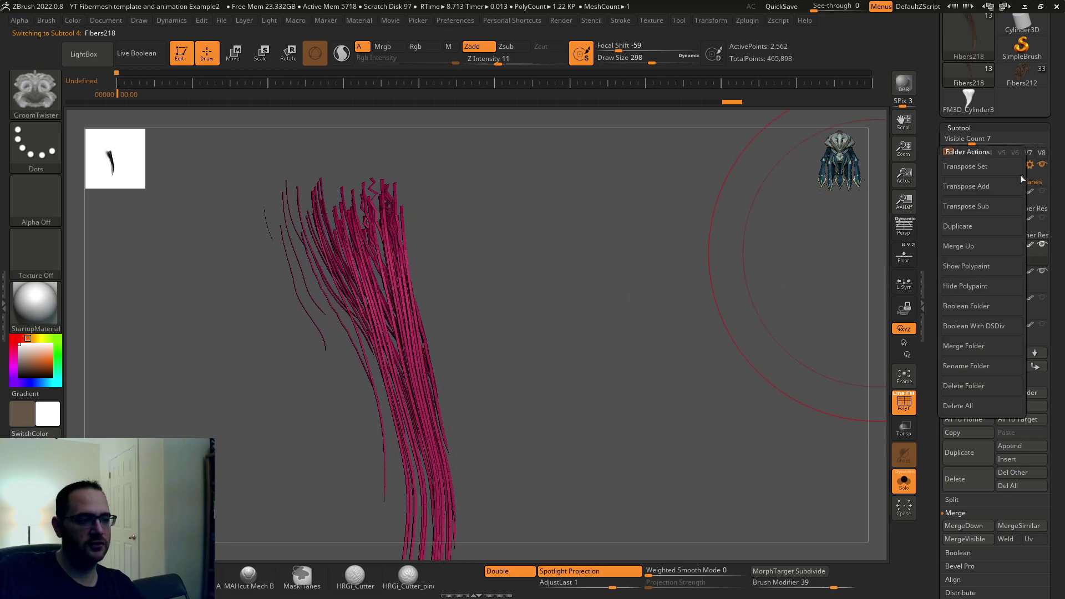
pyautogui.click(904, 480)
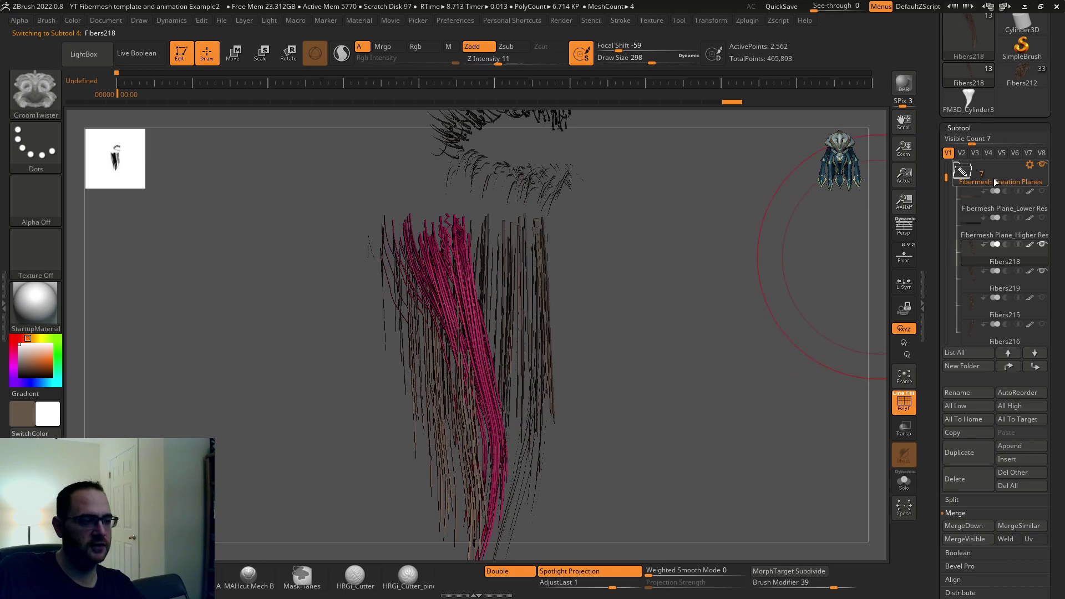
pyautogui.moveTo(947, 178)
pyautogui.mouseDown()
pyautogui.moveTo(946, 215)
pyautogui.moveTo(950, 169)
pyautogui.mouseUp()
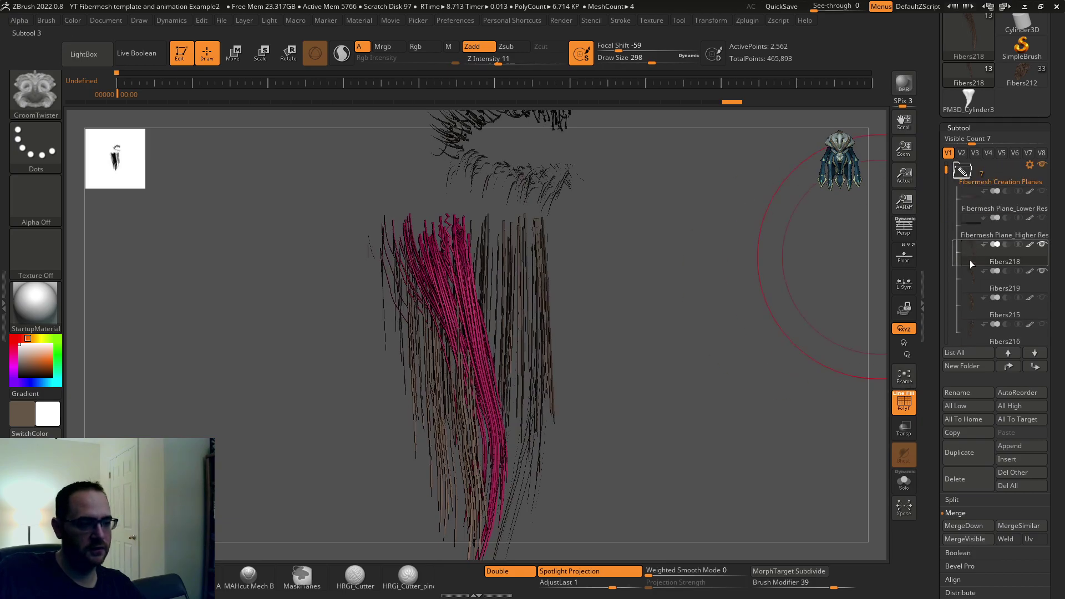
pyautogui.click(1030, 165)
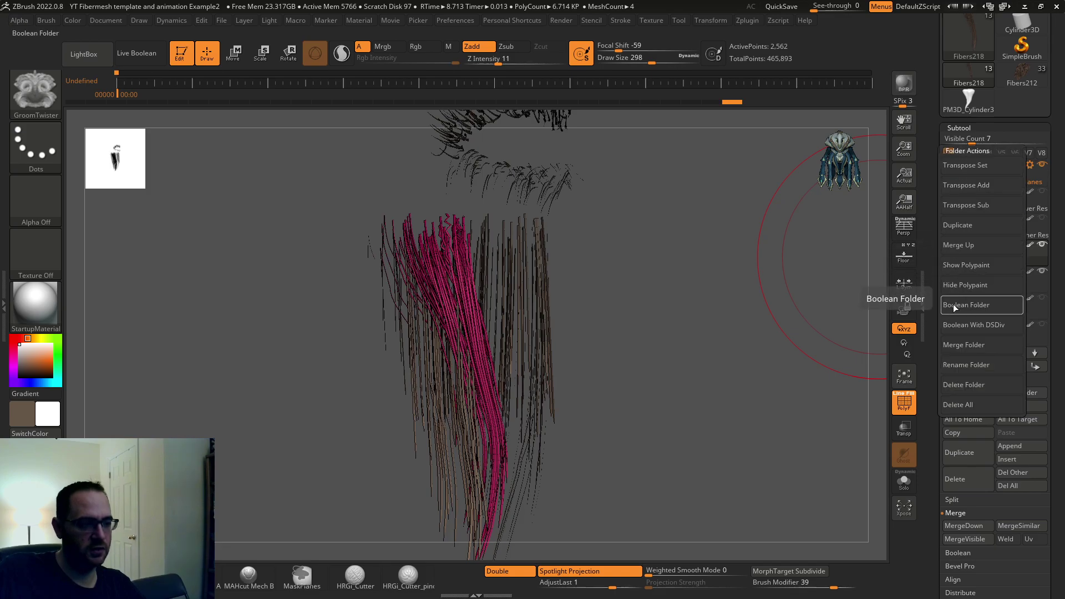
pyautogui.click(956, 350)
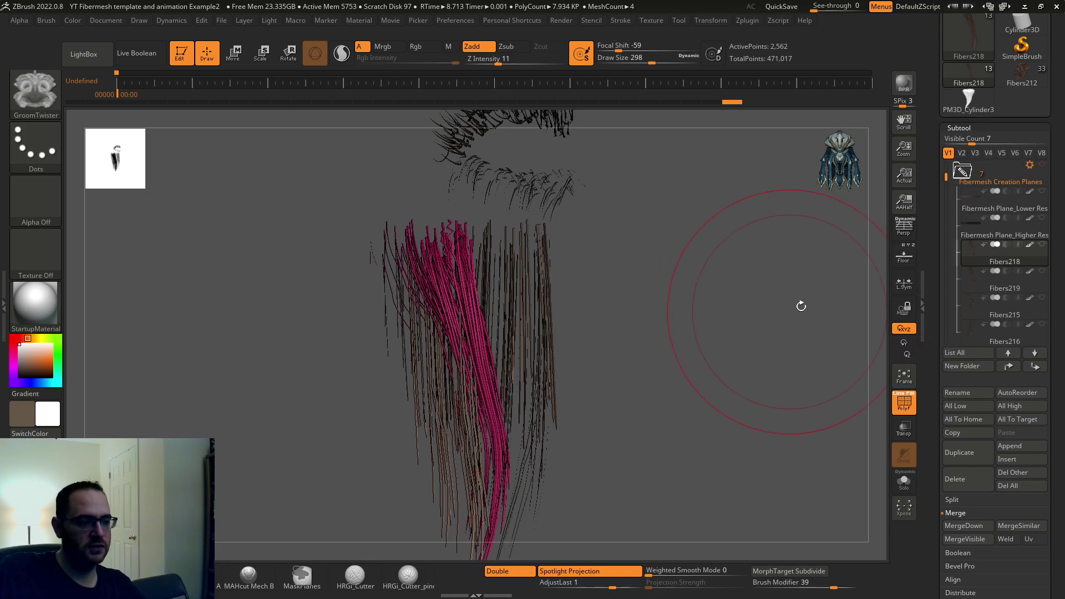
# Inspect the merged fiber subtools and select Merged_Fibers218 to examine its fibers up close.
pyautogui.moveTo(946, 175); pyautogui.dragTo(944, 265)
pyautogui.moveTo(965, 234)
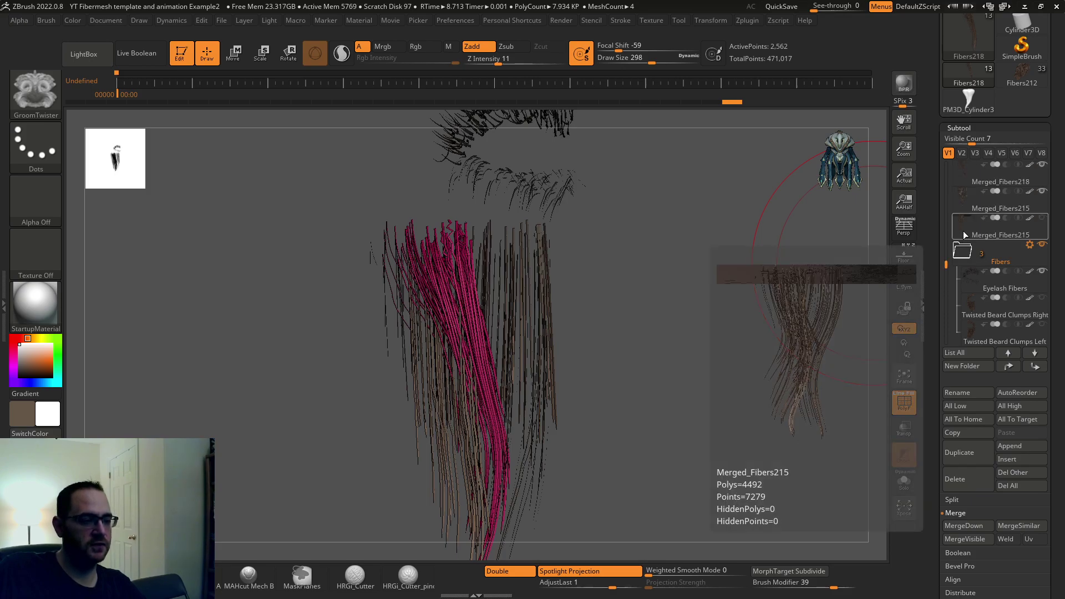
pyautogui.moveTo(959, 177)
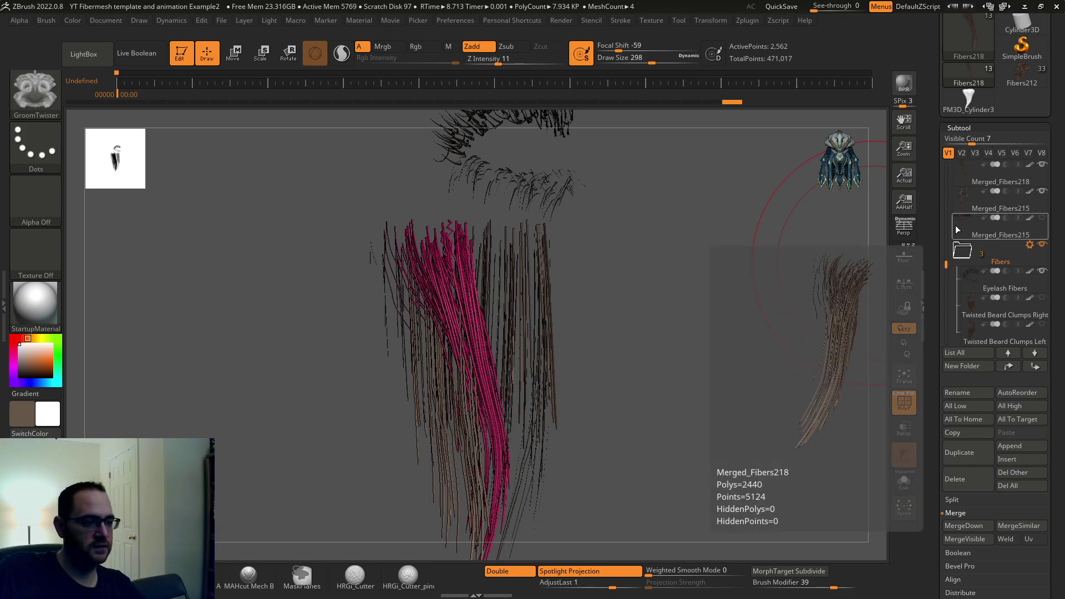
pyautogui.moveTo(946, 265); pyautogui.dragTo(947, 250)
pyautogui.click(963, 210)
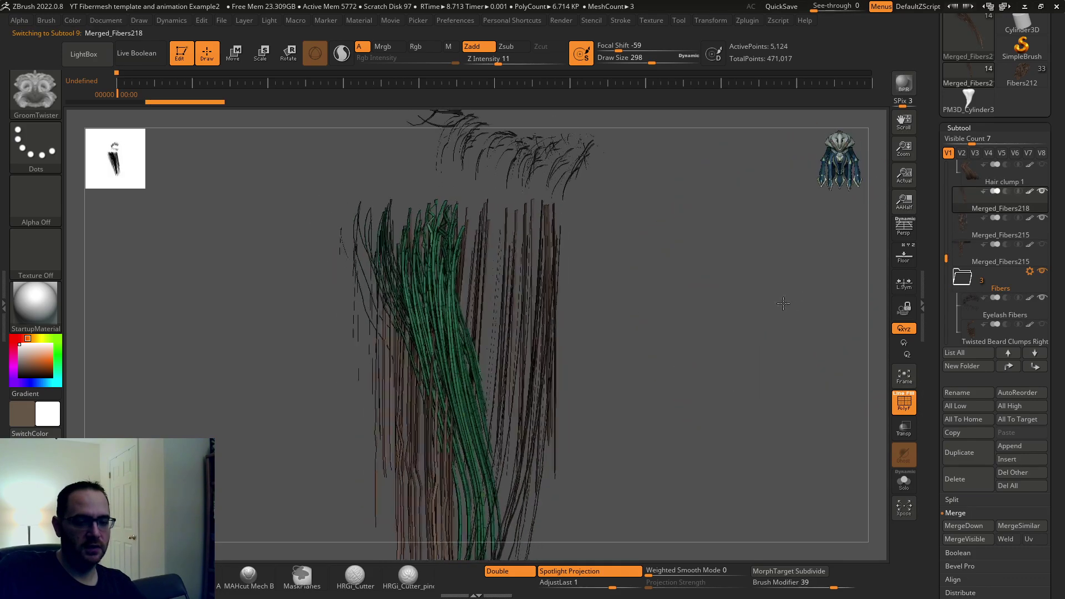
pyautogui.hotkey('ctrl', 'shift')
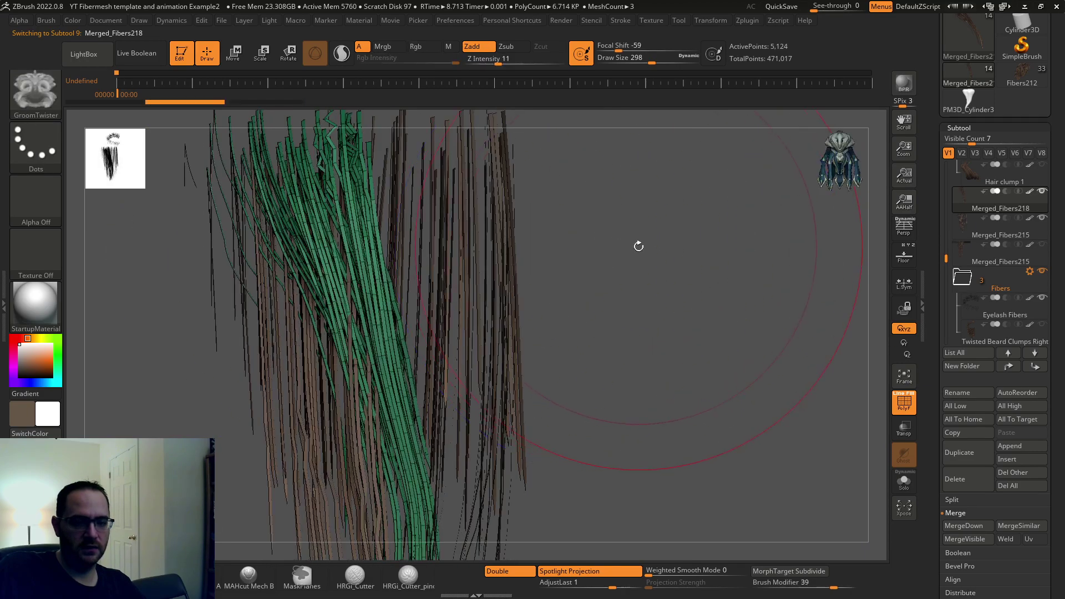
# Return to the Fibers219 duplicate, assign it a single polygroup and compare it with Fibers218.
pyautogui.moveTo(943, 257); pyautogui.dragTo(950, 176)
pyautogui.click(966, 275)
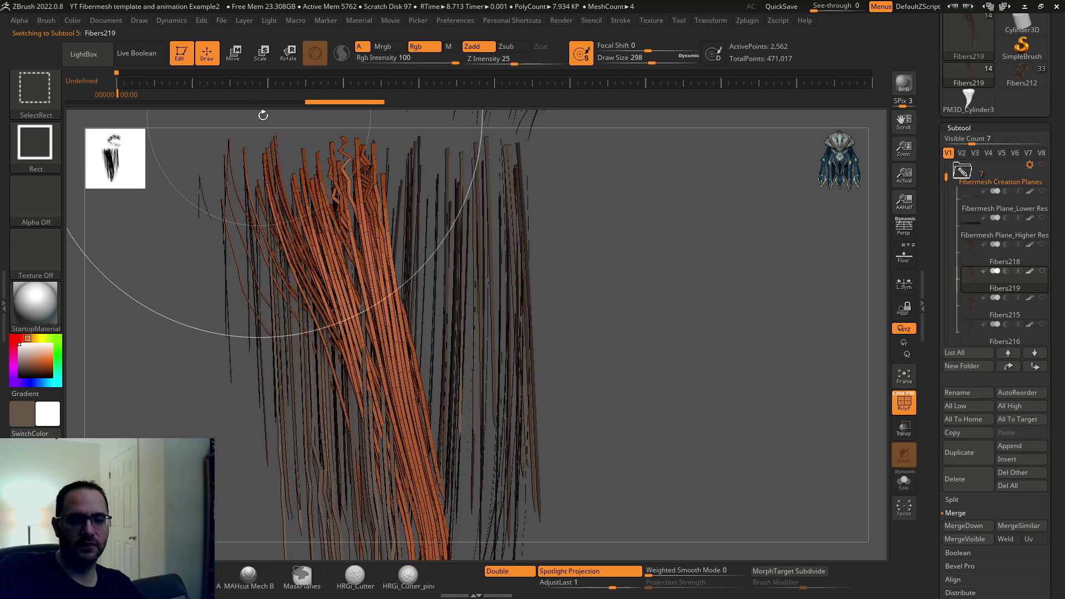
pyautogui.hotkey('ctrl', 'w')
pyautogui.hotkey('ctrl', 'w')
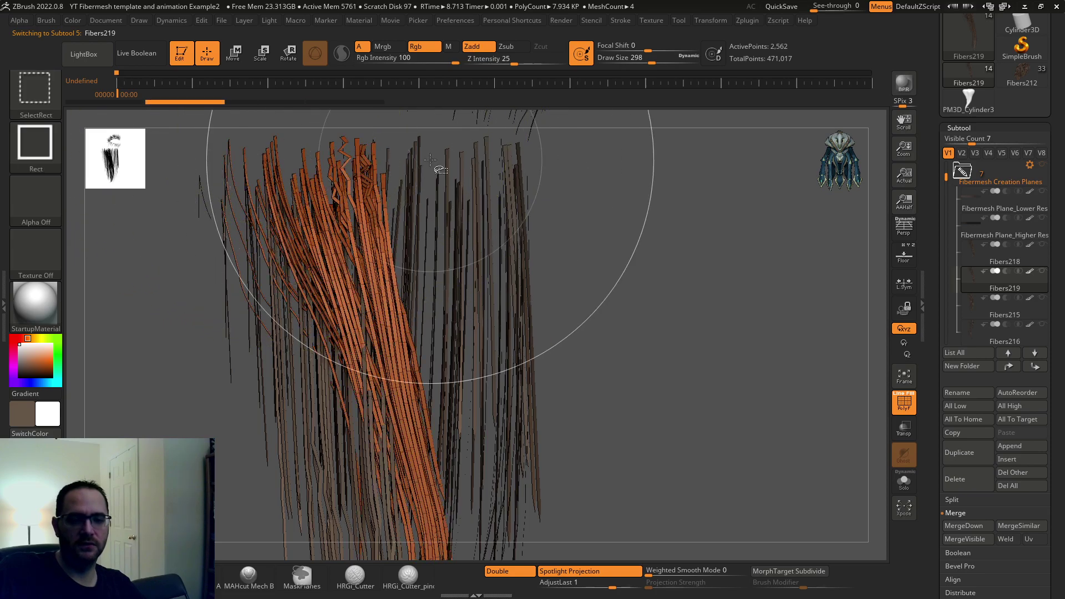
pyautogui.press('ctrl')
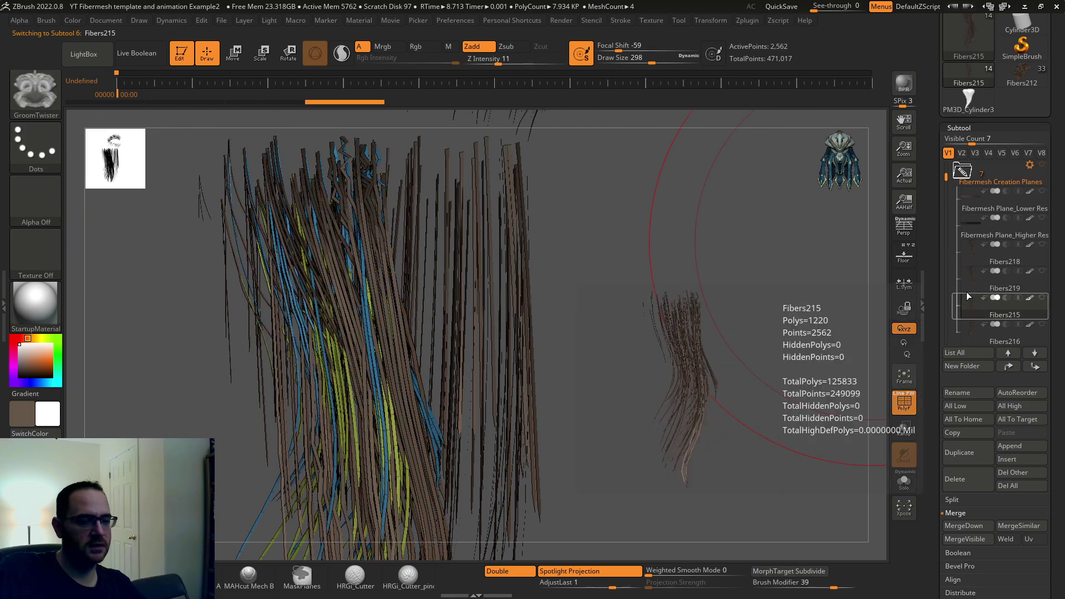
pyautogui.click(975, 252)
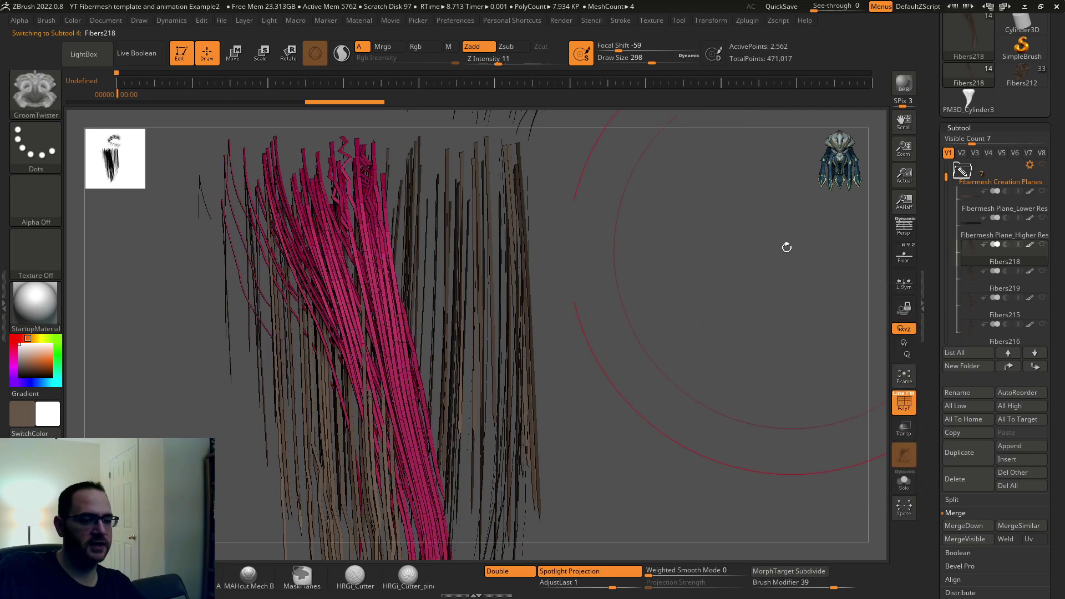
pyautogui.click(967, 287)
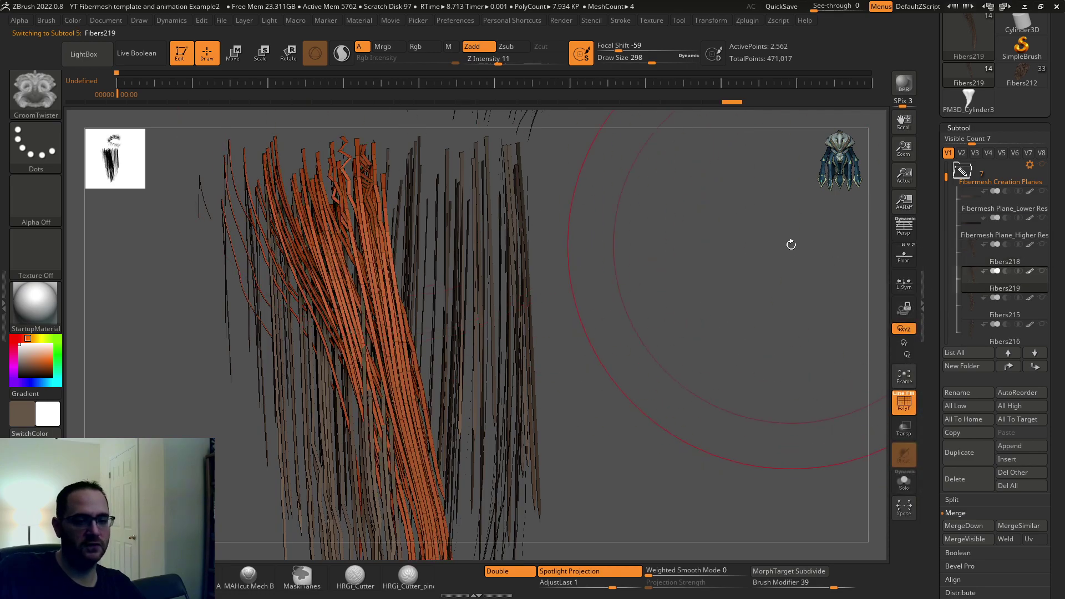
# Move the Fibers219 clump sideways away from the original and show both clumps' subtools in the folder.
pyautogui.press('w')
pyautogui.moveTo(369, 165); pyautogui.dragTo(491, 166)
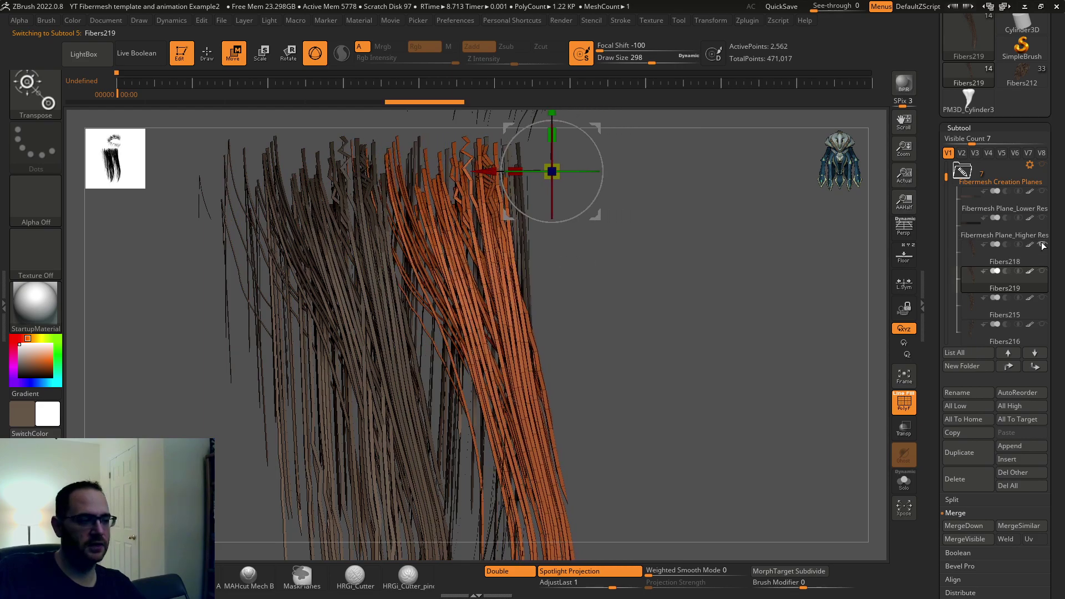
pyautogui.click(1030, 175)
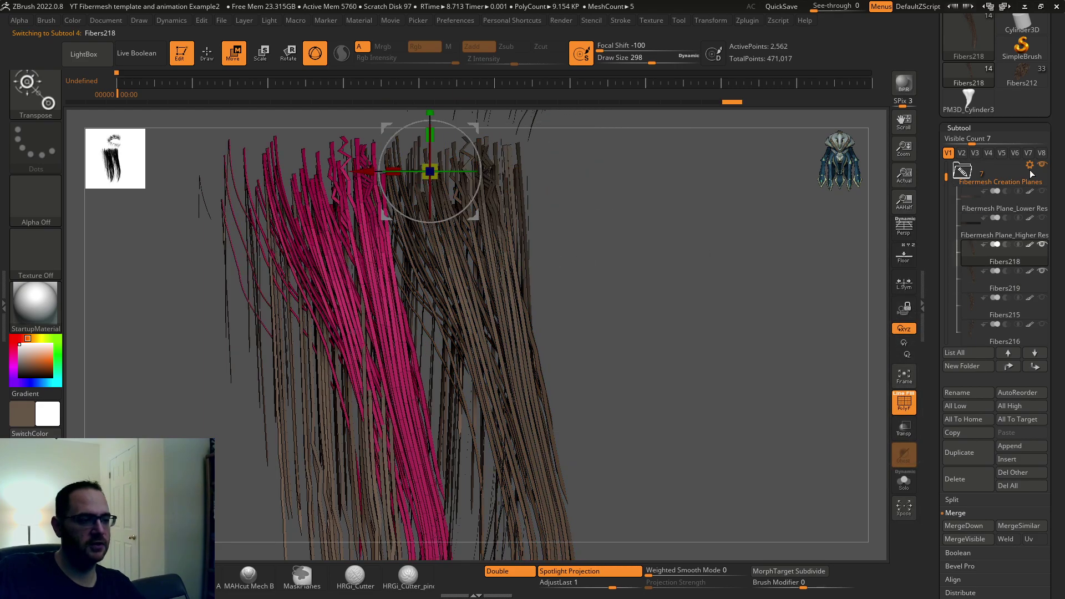
pyautogui.click(1030, 166)
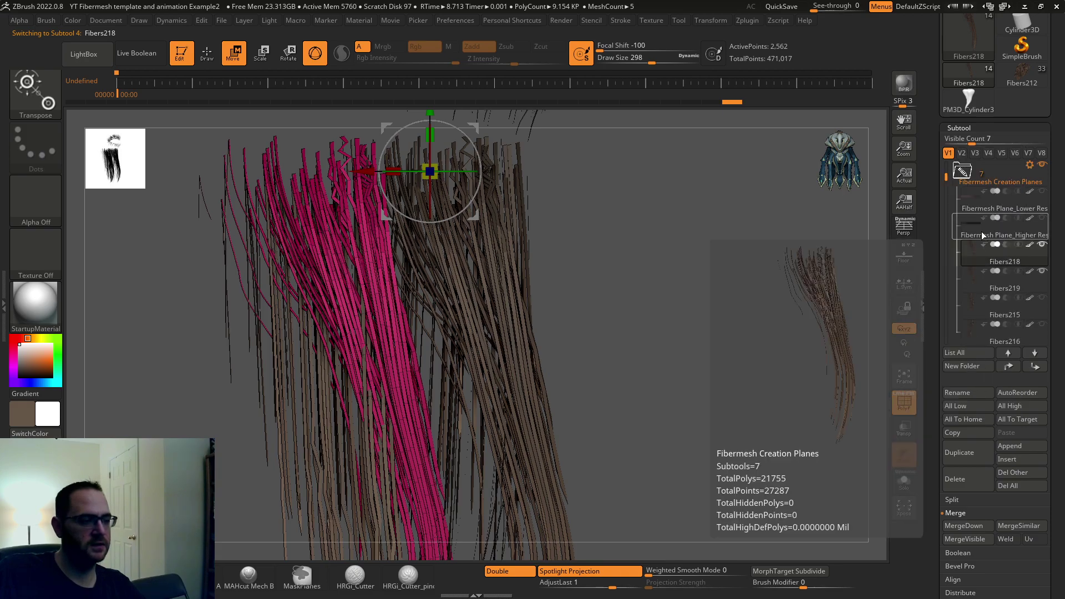
# Hide the merged fiber subtools around the two clumps and make Fibers218 the active subtool.
pyautogui.moveTo(743, 270); pyautogui.dragTo(900, 206)
pyautogui.moveTo(779, 250); pyautogui.dragTo(315, 318)
pyautogui.keyDown('alt'); pyautogui.click(404, 318); pyautogui.keyUp('alt')
pyautogui.keyDown('alt'); pyautogui.click(403, 316); pyautogui.keyUp('alt')
pyautogui.moveTo(687, 272); pyautogui.dragTo(859, 294)
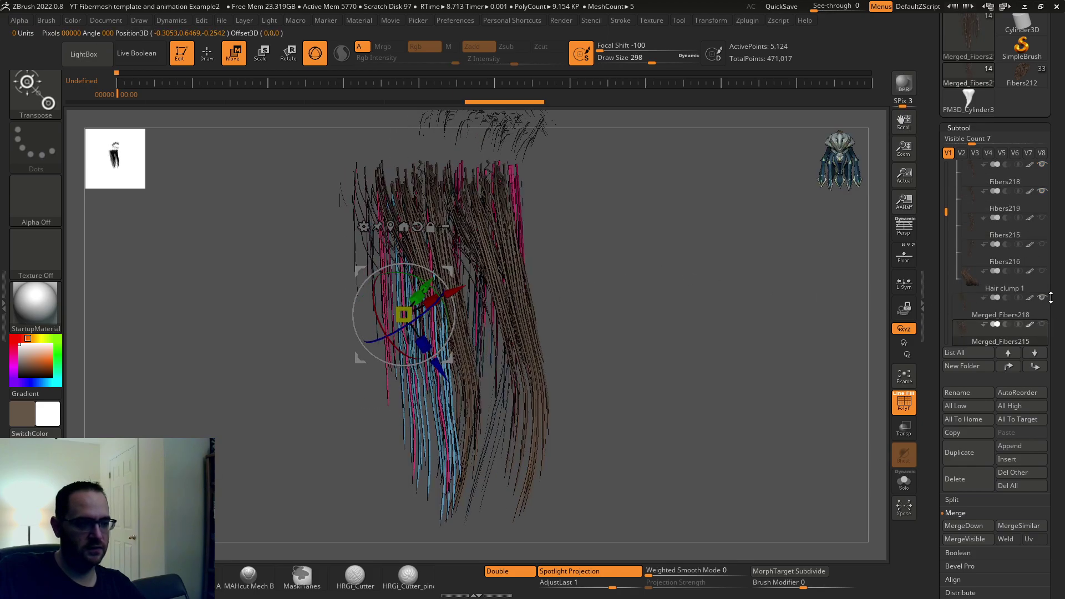
pyautogui.moveTo(946, 211); pyautogui.dragTo(950, 181)
pyautogui.click(980, 234)
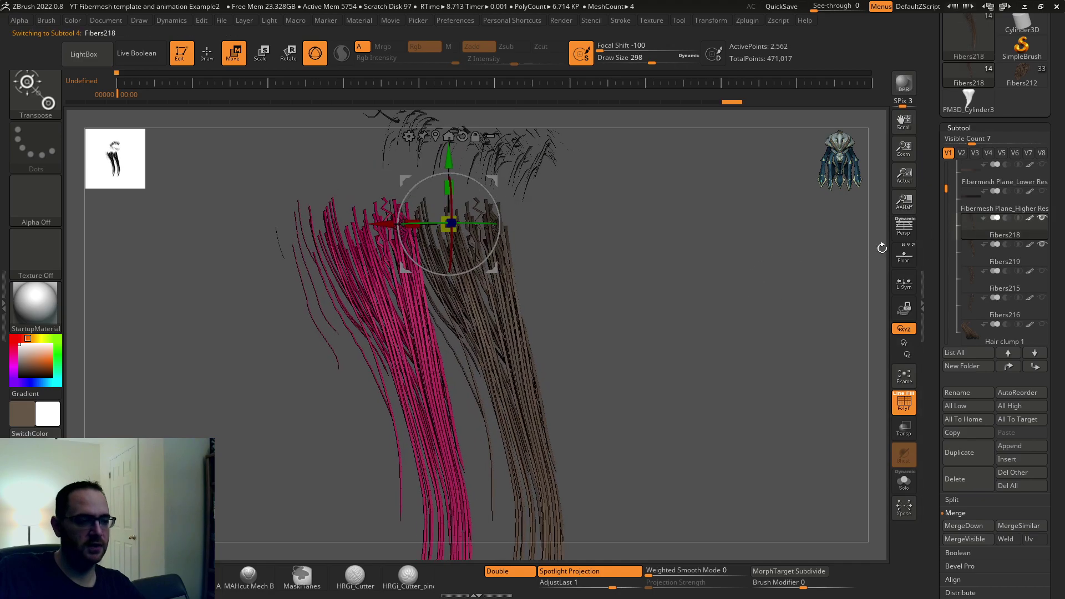
# Merge the visible subtools of the Fibermesh Creation Planes folder and make the resulting Merged_Fibers218 the active subtool.
pyautogui.moveTo(638, 266); pyautogui.dragTo(662, 269)
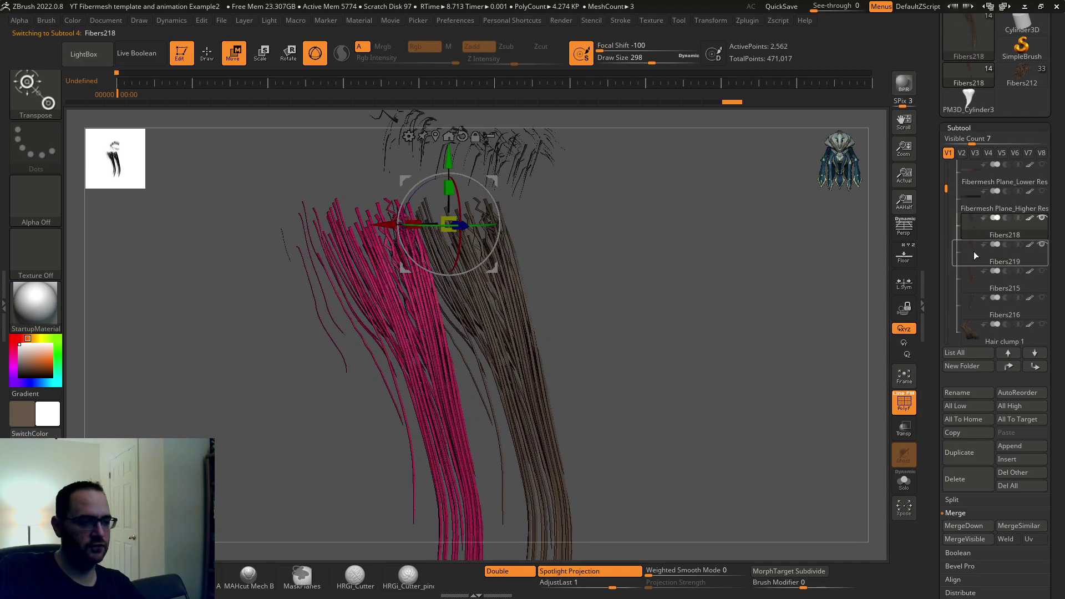
pyautogui.moveTo(949, 180); pyautogui.dragTo(952, 163)
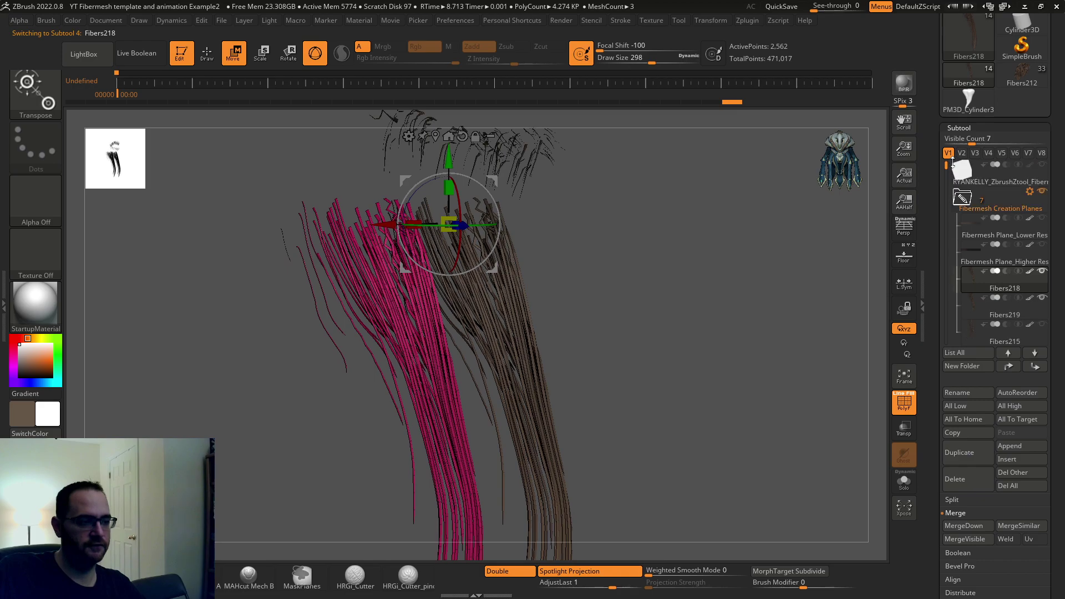
pyautogui.click(1028, 192)
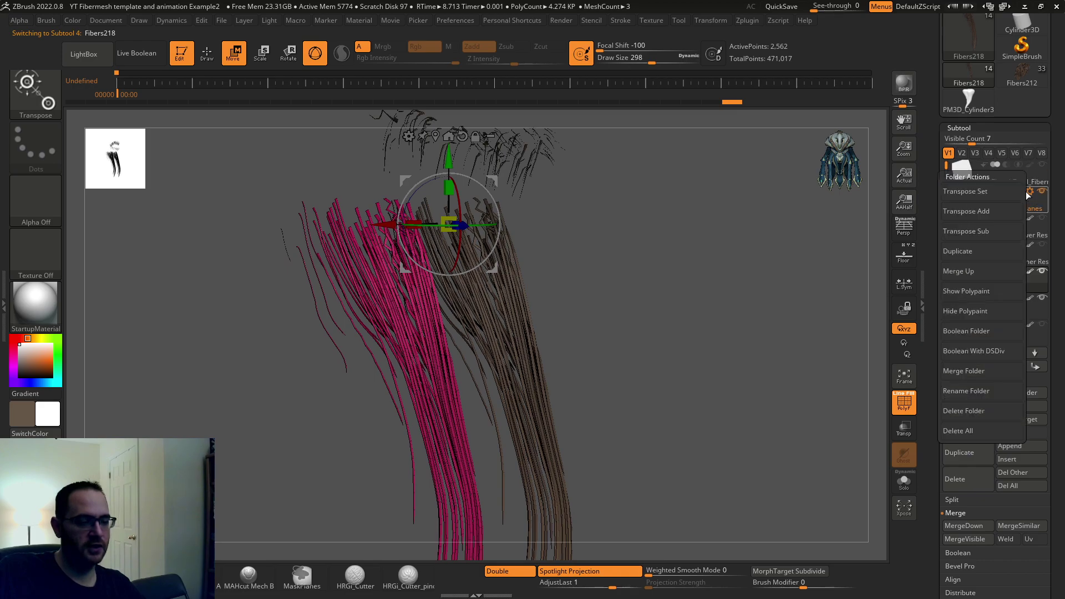
pyautogui.click(973, 373)
pyautogui.moveTo(953, 173); pyautogui.dragTo(947, 211)
pyautogui.click(971, 273)
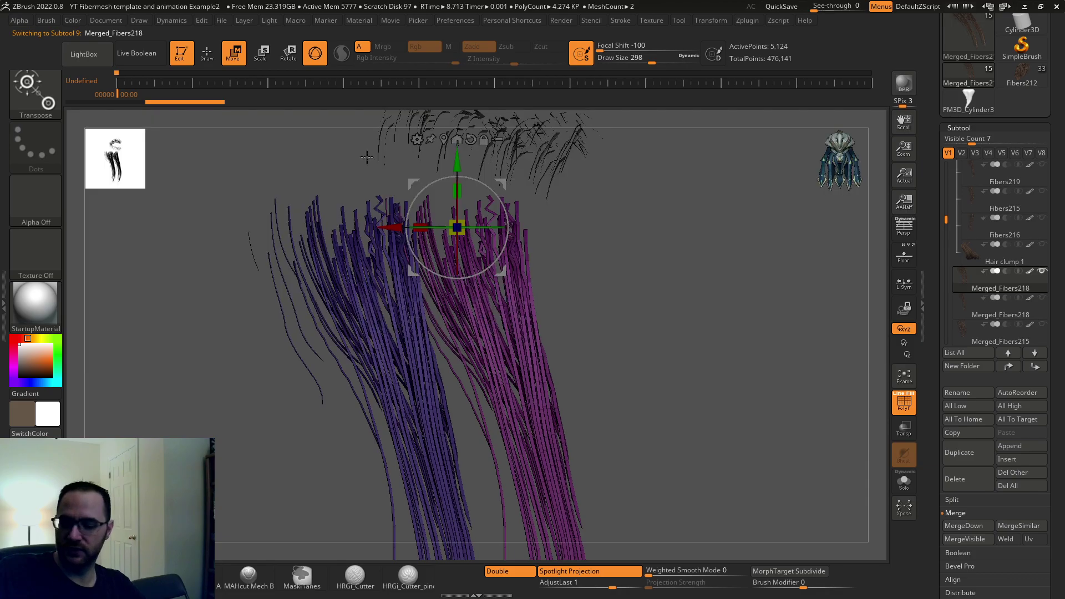
# Choose the Groom Move brush and try pulling the merged clumps' strands sideways, undoing the stroke.
pyautogui.press('b')
pyautogui.click(360, 119)
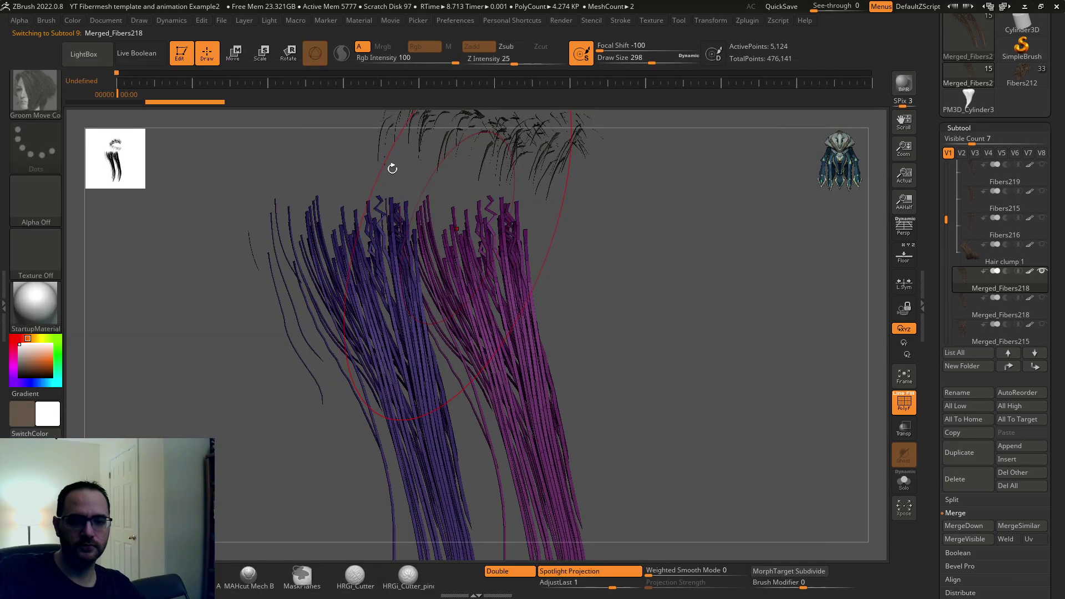
pyautogui.moveTo(499, 274)
pyautogui.mouseDown()
pyautogui.moveTo(532, 377)
pyautogui.moveTo(483, 343)
pyautogui.moveTo(621, 339)
pyautogui.mouseUp()
pyautogui.hotkey('ctrl', 'z')
# Isolate one clump by its polygroup and try a grooming stroke on it, undoing both changes.
pyautogui.keyDown('alt'); pyautogui.moveTo(544, 394); pyautogui.dragTo(530, 305, button='right'); pyautogui.keyUp('alt')
pyautogui.keyDown('ctrl'); pyautogui.keyDown('shift'); pyautogui.click(505, 285); pyautogui.keyUp('shift'); pyautogui.keyUp('ctrl')
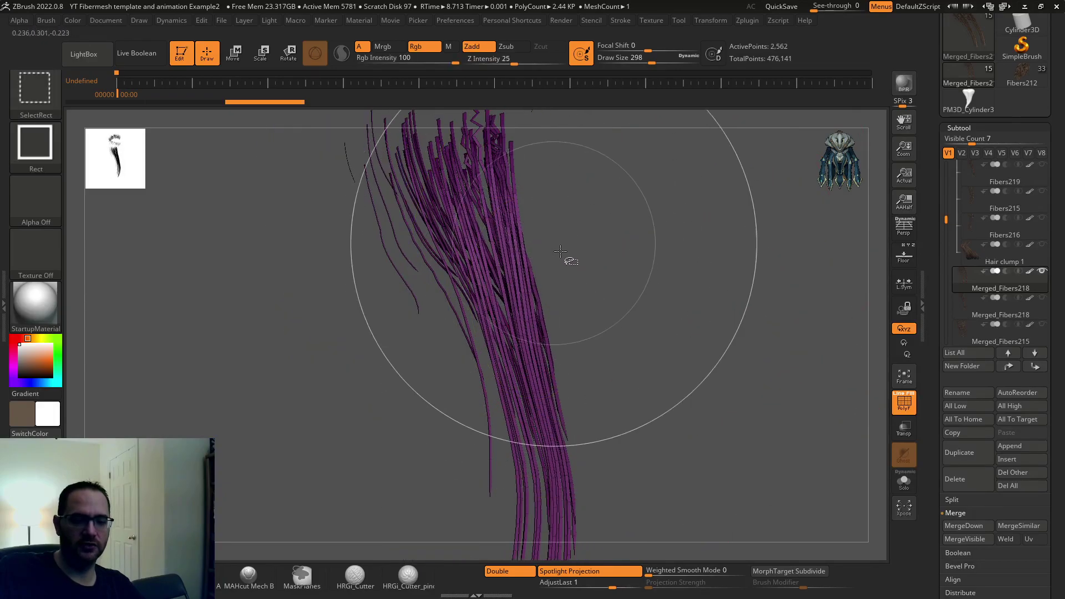
pyautogui.moveTo(566, 256)
pyautogui.mouseDown()
pyautogui.moveTo(588, 238)
pyautogui.moveTo(524, 310)
pyautogui.moveTo(372, 315)
pyautogui.moveTo(571, 327)
pyautogui.moveTo(593, 311)
pyautogui.mouseUp()
pyautogui.keyDown('ctrl'); pyautogui.moveTo(663, 285); pyautogui.dragTo(633, 255, button='right'); pyautogui.keyUp('ctrl')
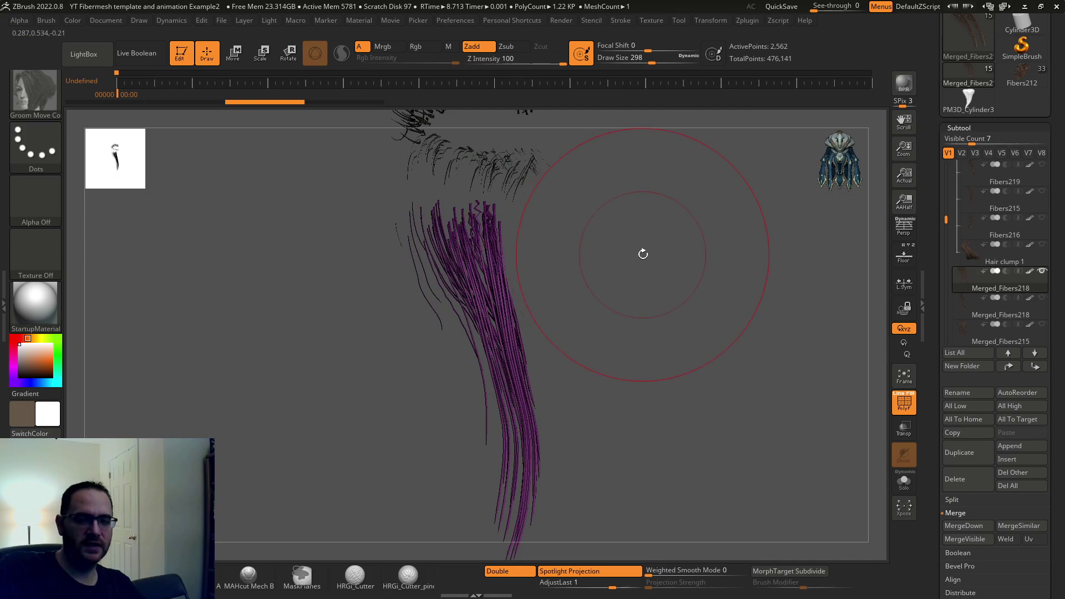
pyautogui.hotkey('ctrl', 'z')
pyautogui.hotkey('ctrl', 'z')
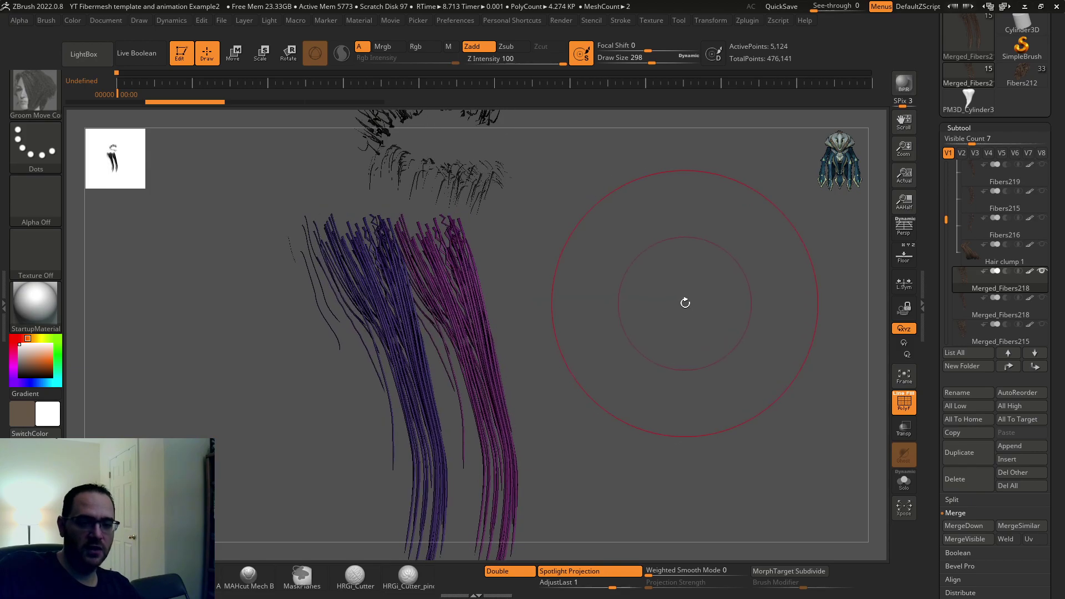
# Switch to the Fibers212 head tool, turn off the polyframe and inspect the layered hair from several angles.
pyautogui.scroll(2, 926, 95)
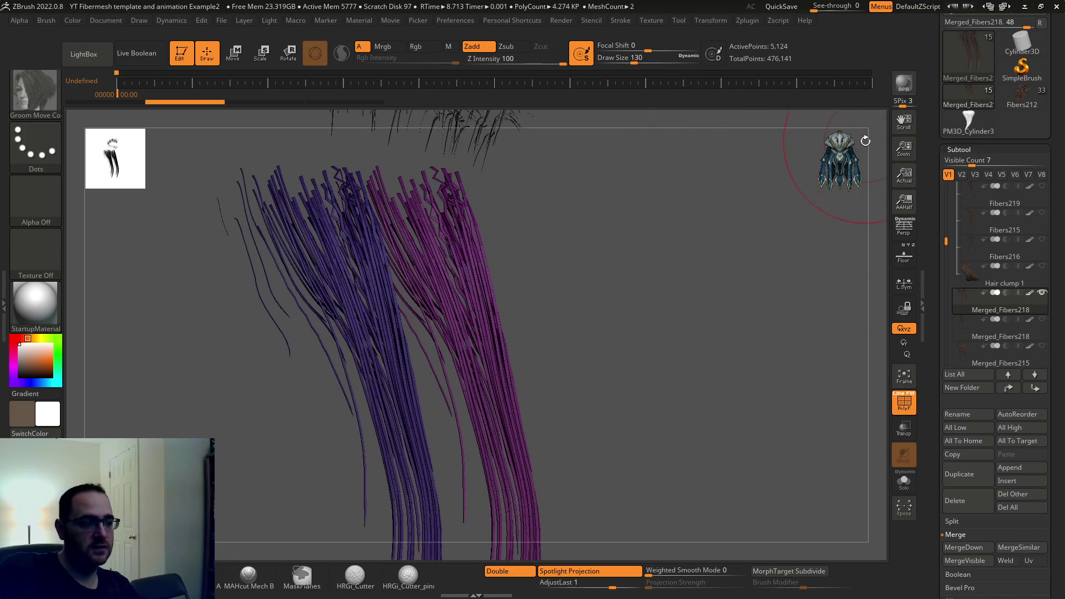
pyautogui.scroll(5, 935, 163)
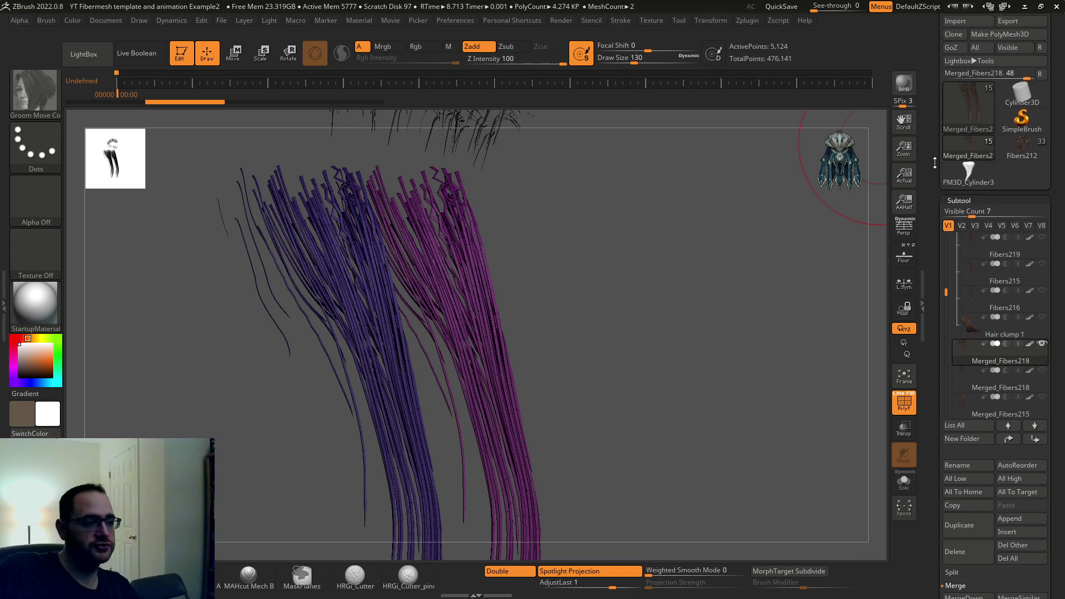
pyautogui.scroll(4, 935, 163)
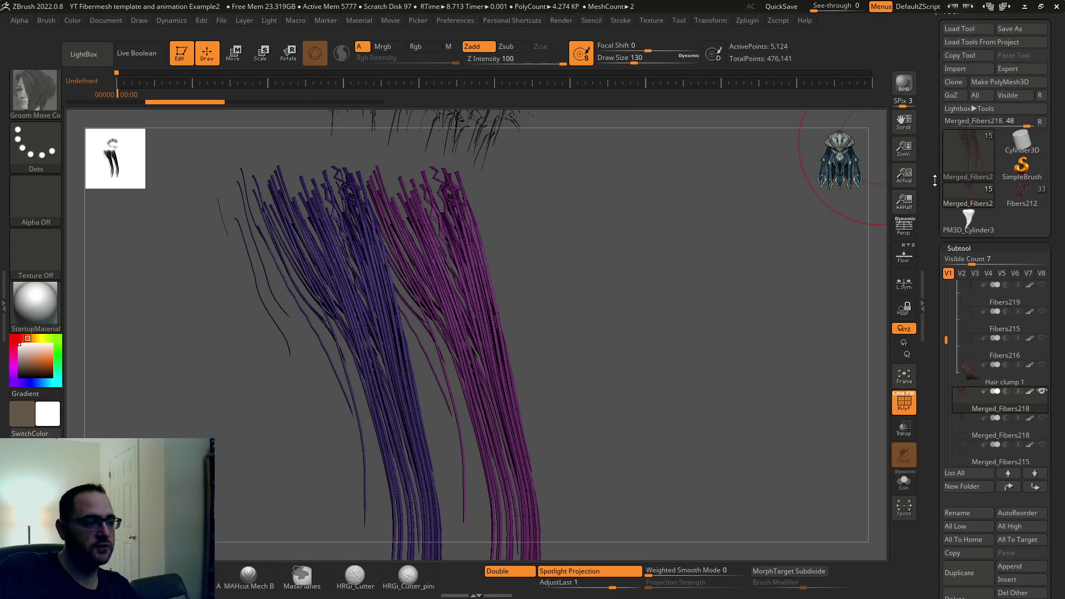
pyautogui.click(1020, 198)
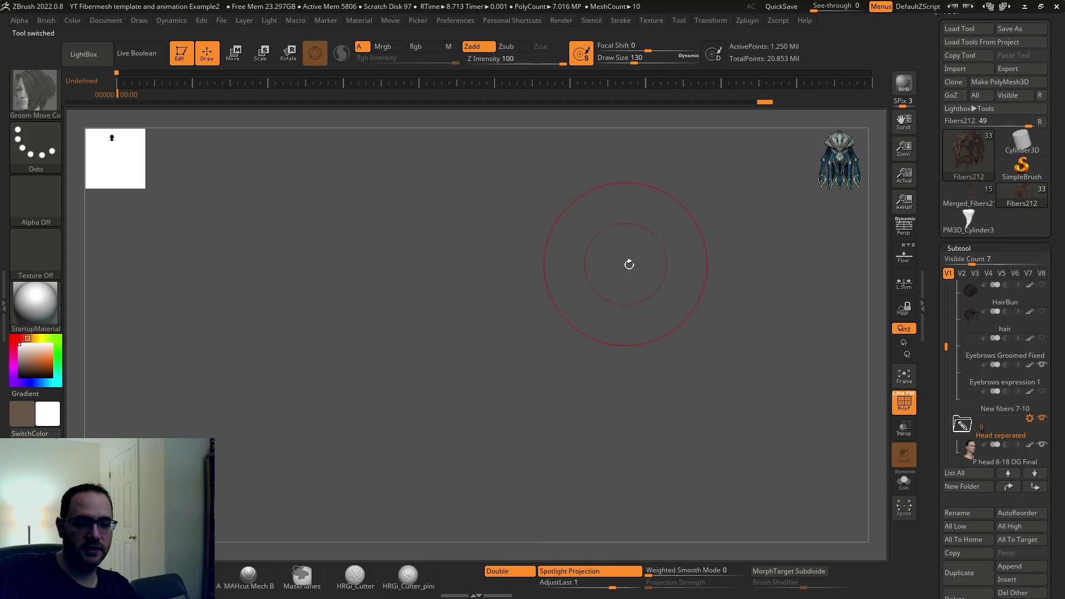
pyautogui.moveTo(711, 273); pyautogui.dragTo(759, 276)
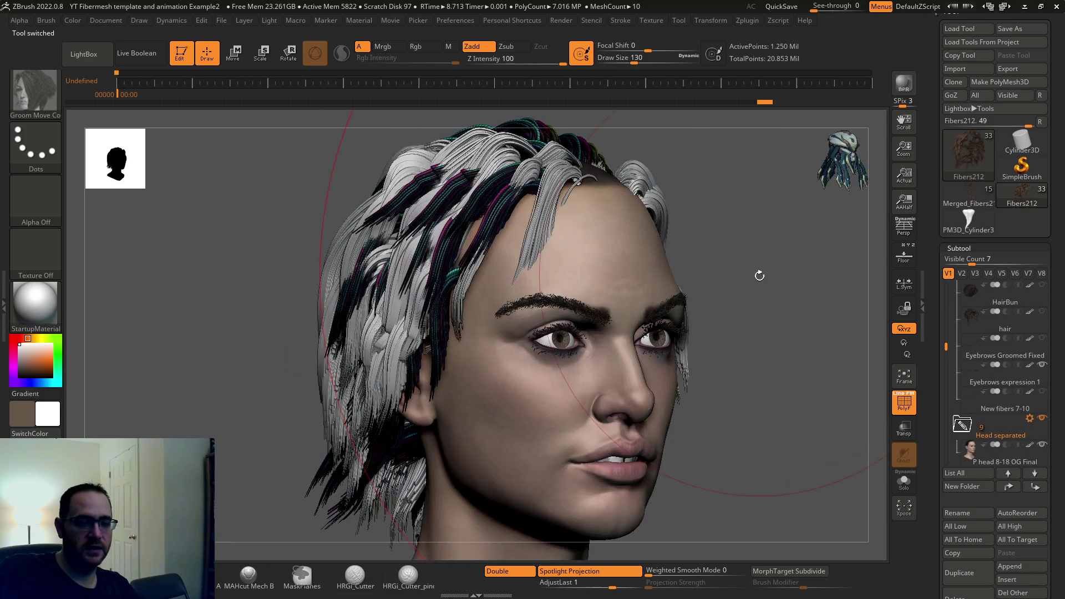
pyautogui.click(903, 402)
pyautogui.moveTo(832, 356); pyautogui.dragTo(840, 239)
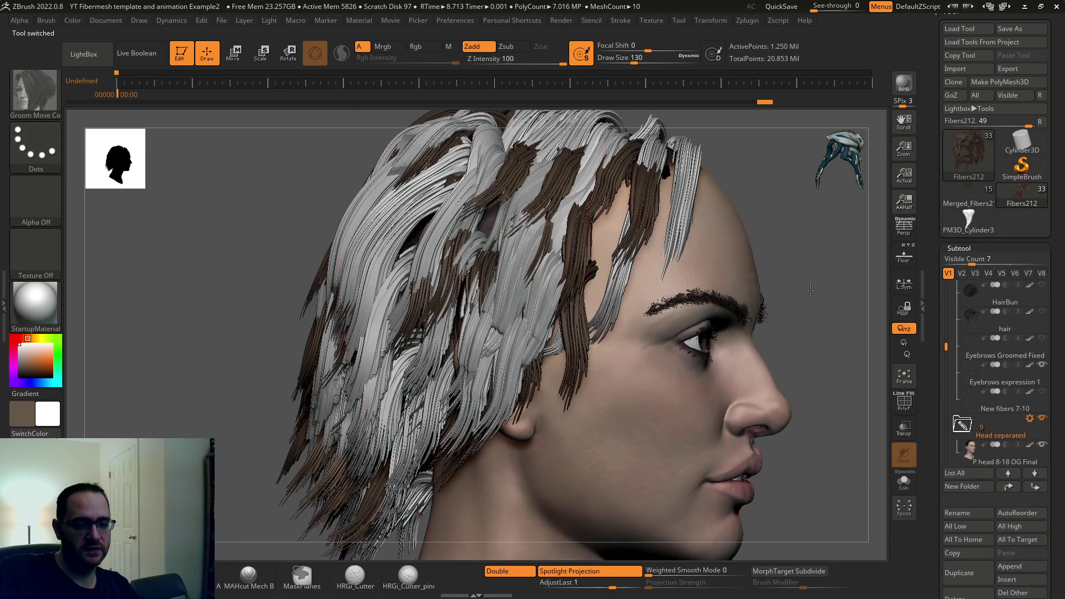
pyautogui.moveTo(806, 302); pyautogui.dragTo(865, 300)
pyautogui.moveTo(946, 346); pyautogui.dragTo(946, 302)
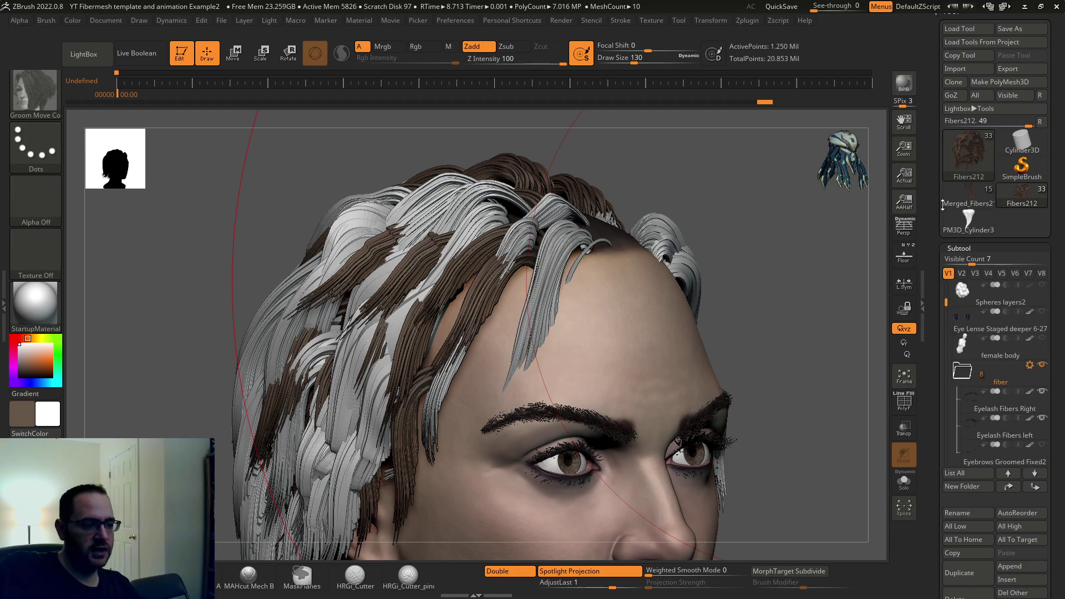
# Compare the merged clumps with the Fibers212 head tool and show the head tool's V2 visibility set.
pyautogui.click(946, 202)
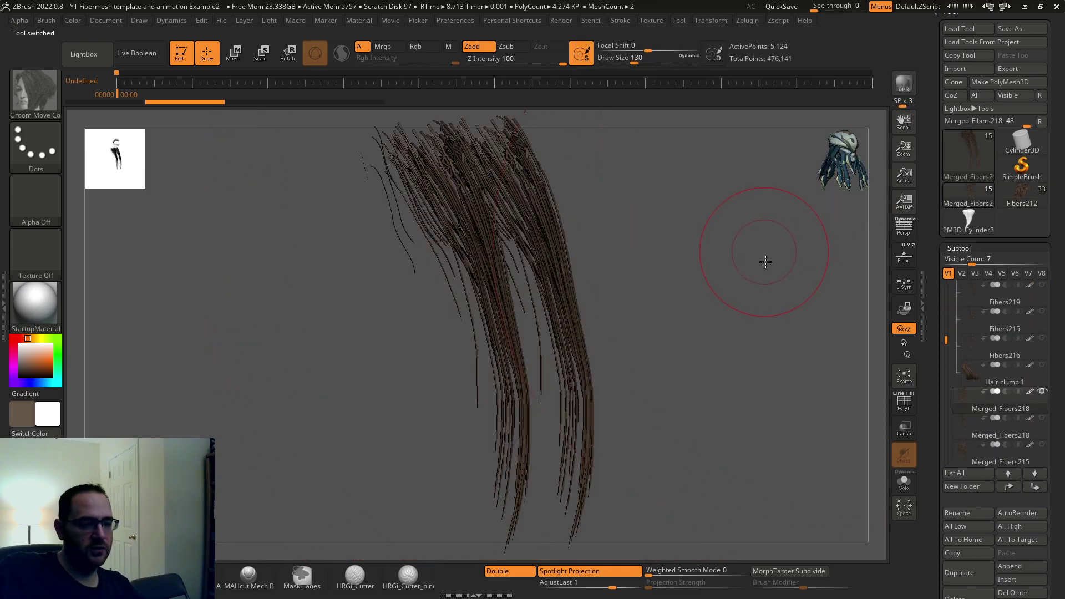
pyautogui.moveTo(767, 272)
pyautogui.mouseDown()
pyautogui.moveTo(775, 290)
pyautogui.moveTo(765, 277)
pyautogui.moveTo(777, 275)
pyautogui.moveTo(773, 294)
pyautogui.moveTo(756, 266)
pyautogui.moveTo(778, 267)
pyautogui.mouseUp()
pyautogui.click(1020, 195)
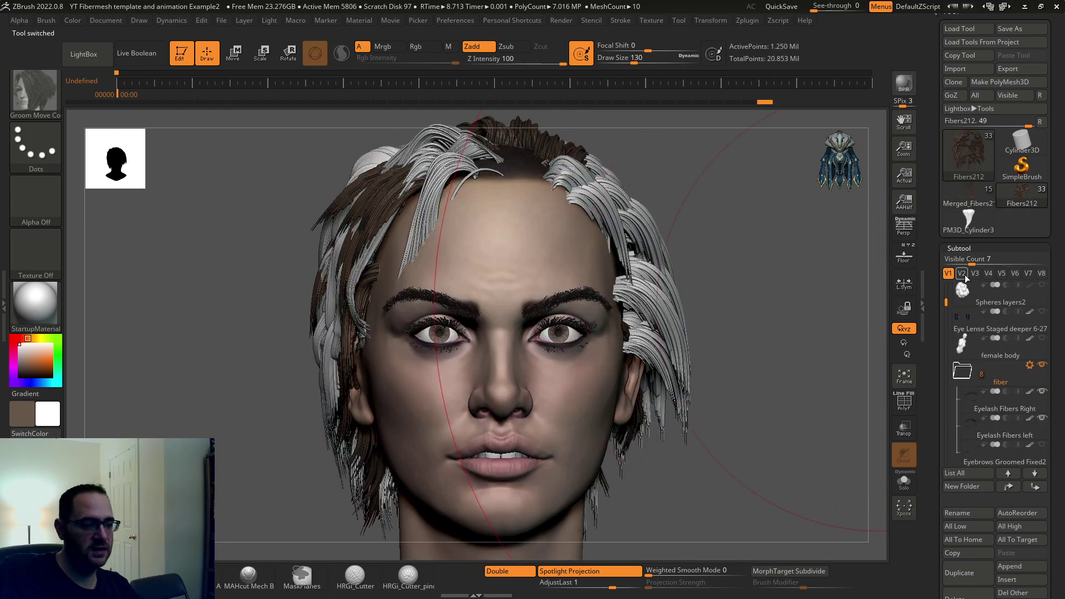
pyautogui.click(962, 273)
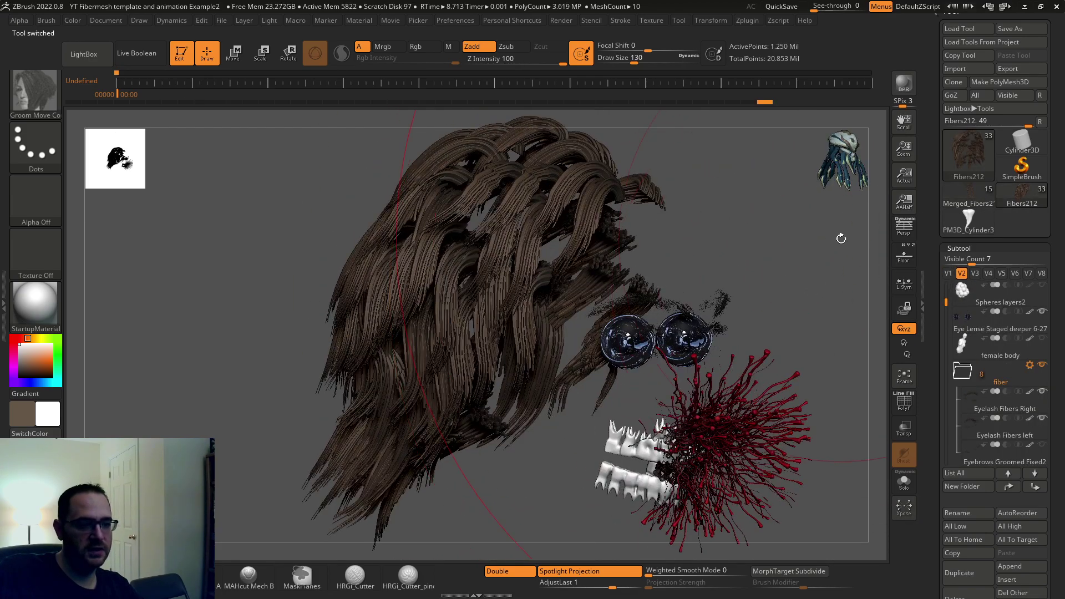
pyautogui.moveTo(943, 301); pyautogui.dragTo(946, 380)
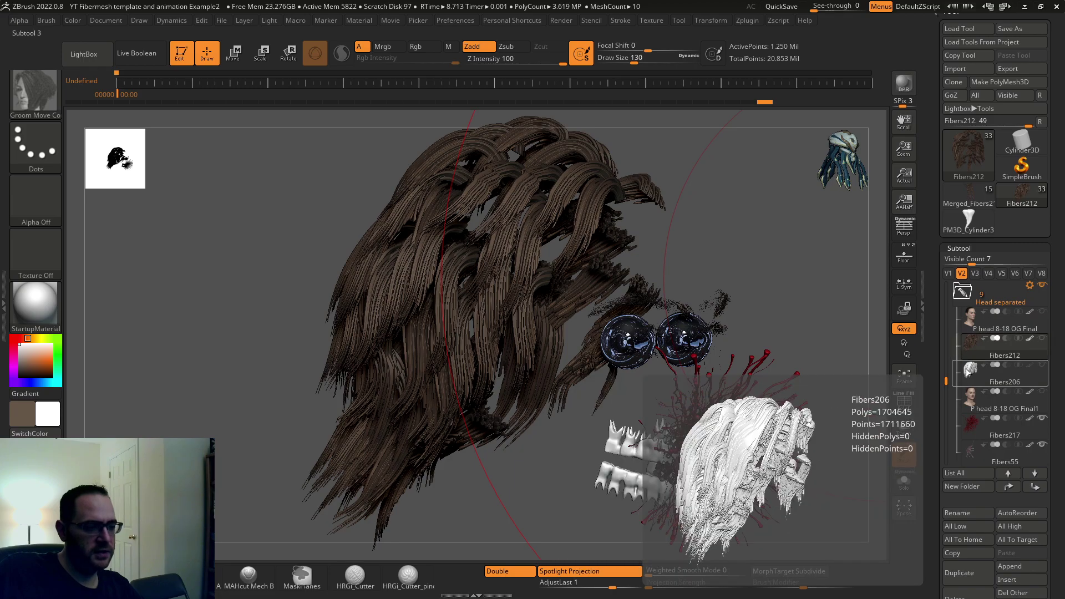
# Make Fibers206 the active subtool and step its undo history back to the early flat hair planes for inspection.
pyautogui.click(966, 371)
pyautogui.moveTo(856, 302); pyautogui.dragTo(820, 295)
pyautogui.click(443, 102)
pyautogui.click(607, 94)
pyautogui.moveTo(607, 94)
pyautogui.mouseDown()
pyautogui.moveTo(675, 97)
pyautogui.moveTo(589, 94)
pyautogui.mouseUp()
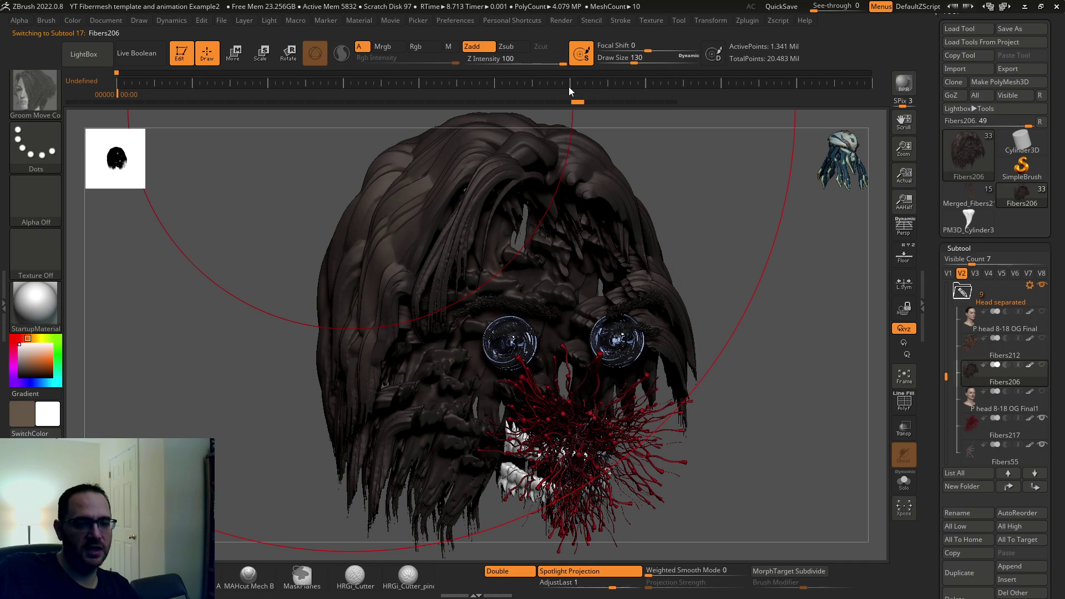
pyautogui.moveTo(435, 82)
pyautogui.mouseDown()
pyautogui.moveTo(68, 96)
pyautogui.moveTo(96, 95)
pyautogui.mouseUp()
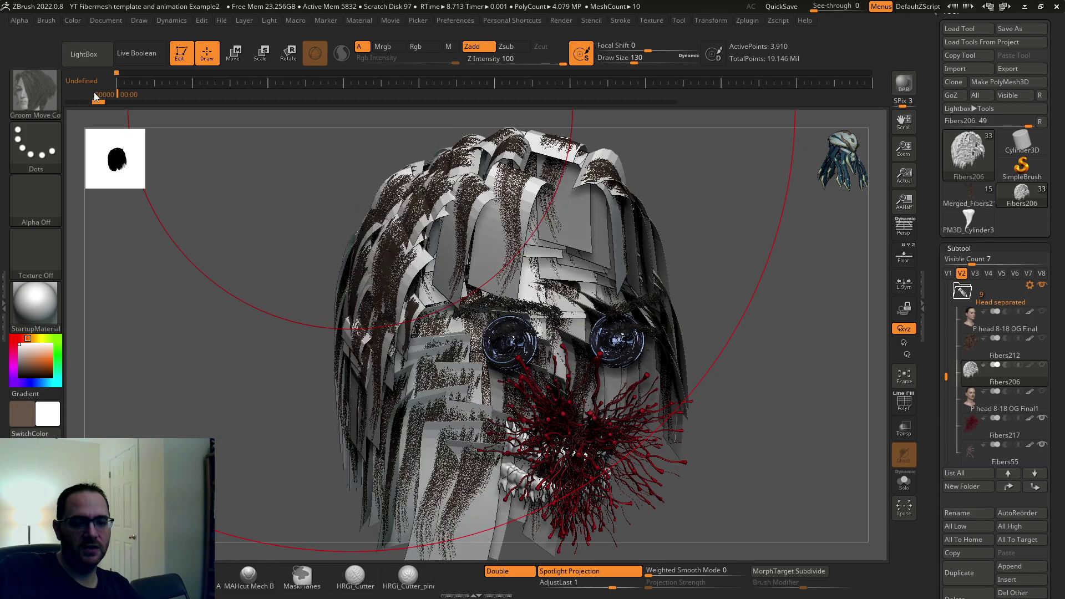
pyautogui.moveTo(109, 193); pyautogui.dragTo(527, 282)
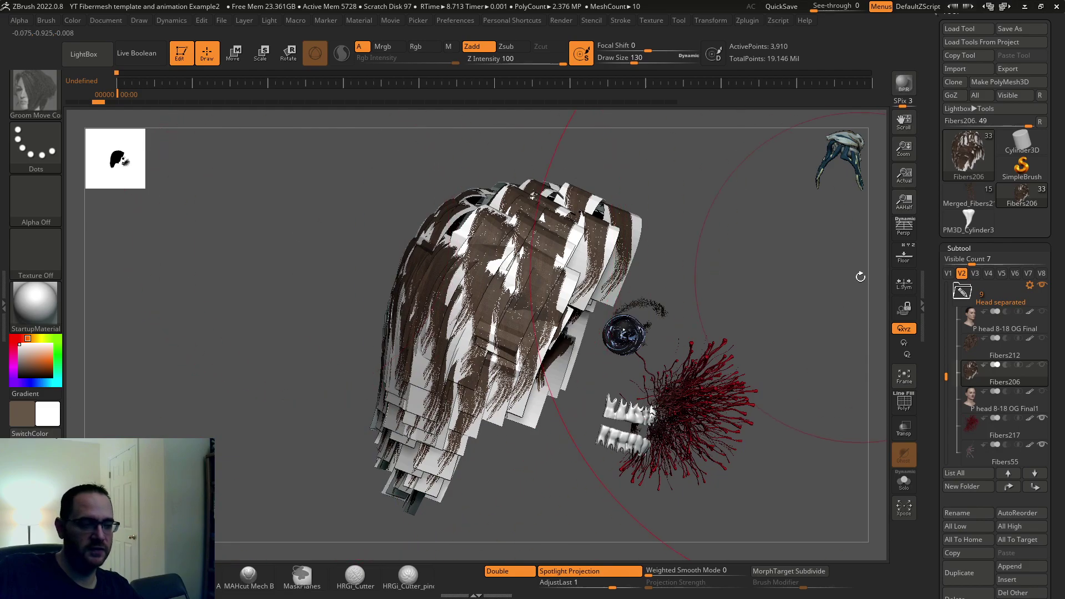
# Return to the Merged_Fibers218 tool and inspect its hair clumps up close from different angles.
pyautogui.click(968, 200)
pyautogui.moveTo(796, 240); pyautogui.dragTo(694, 208)
pyautogui.click(999, 373)
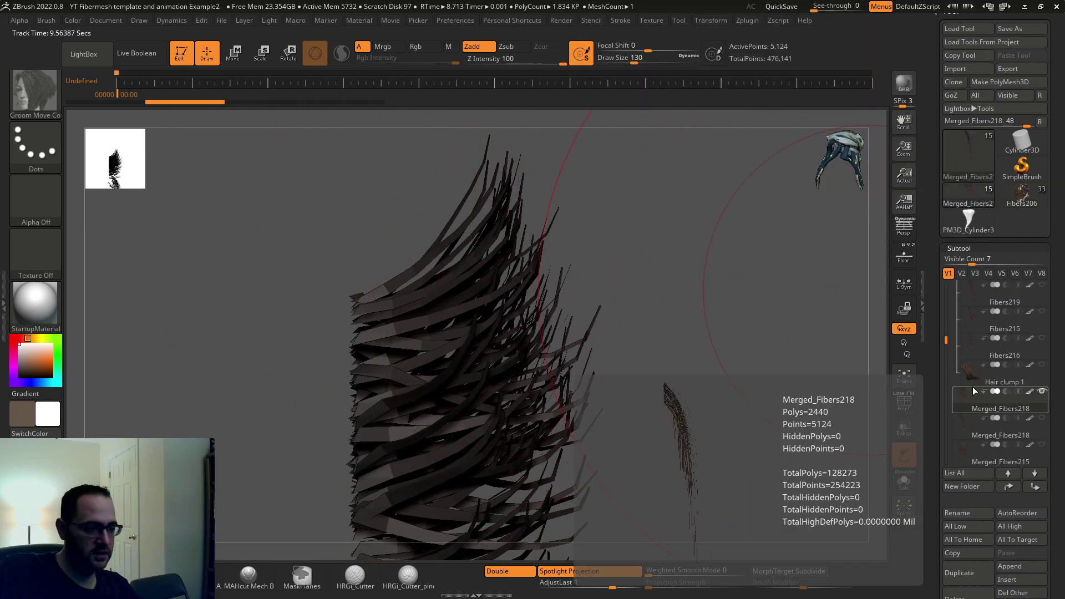
pyautogui.moveTo(746, 313); pyautogui.dragTo(704, 282)
pyautogui.moveTo(601, 191)
pyautogui.mouseDown()
pyautogui.moveTo(624, 233)
pyautogui.moveTo(680, 224)
pyautogui.moveTo(715, 115)
pyautogui.moveTo(743, 405)
pyautogui.moveTo(809, 321)
pyautogui.mouseUp()
pyautogui.keyDown('alt'); pyautogui.click(509, 214); pyautogui.keyUp('alt')
# Review the merged clumps' FiberMesh and display settings and render the fibers with BPR.
pyautogui.moveTo(937, 318); pyautogui.dragTo(940, 183)
pyautogui.keyDown('alt'); pyautogui.moveTo(831, 288); pyautogui.dragTo(838, 344); pyautogui.keyUp('alt')
pyautogui.scroll(-15, 931, 312)
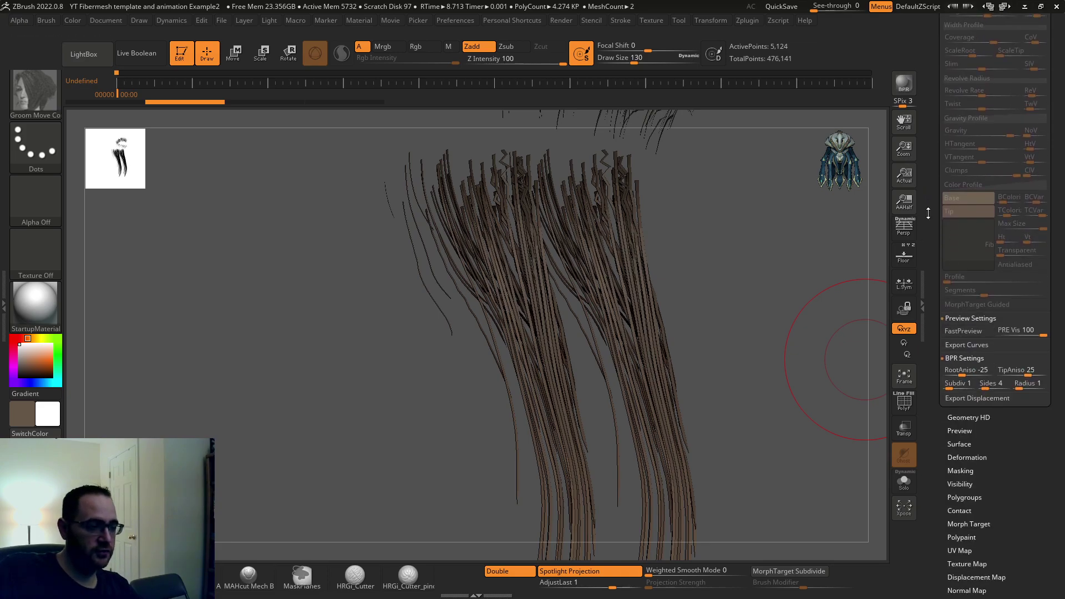
pyautogui.scroll(5, 927, 213)
pyautogui.moveTo(937, 178); pyautogui.dragTo(923, 56)
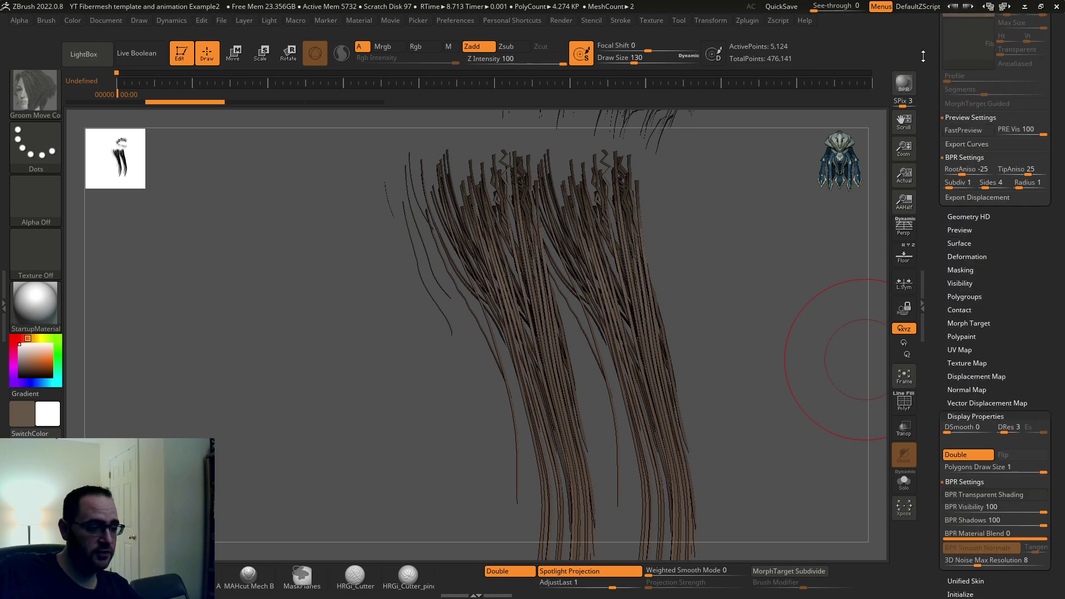
pyautogui.press('shift')
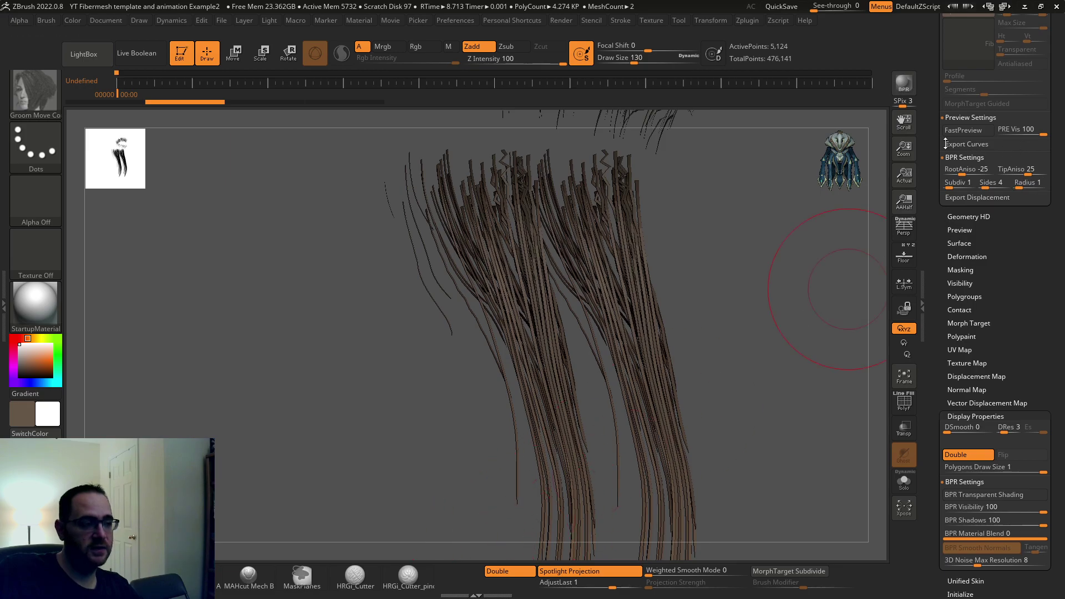
pyautogui.scroll(2, 933, 122)
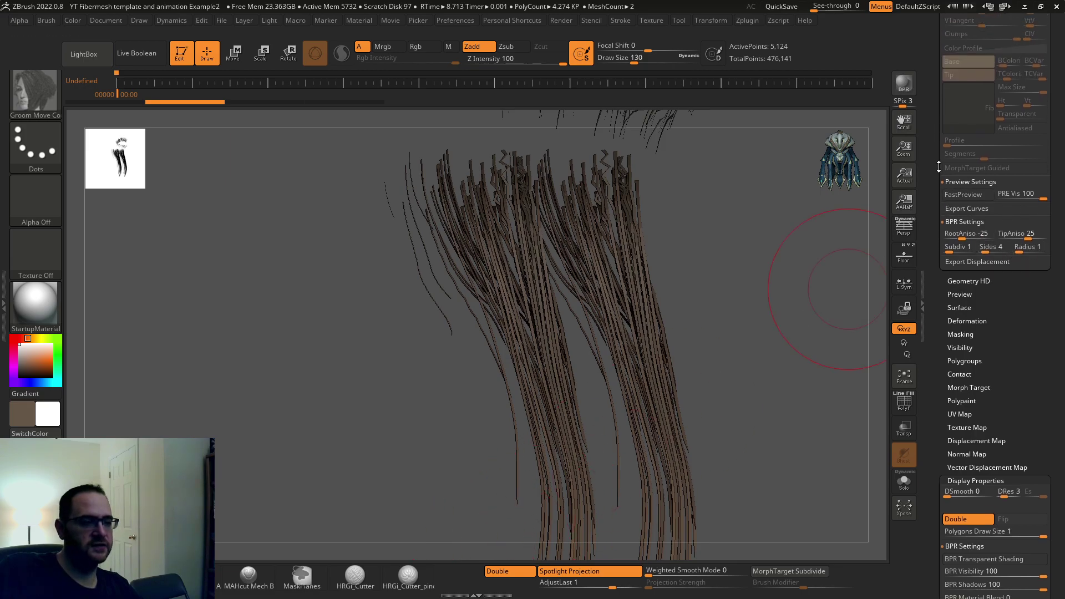
pyautogui.click(905, 84)
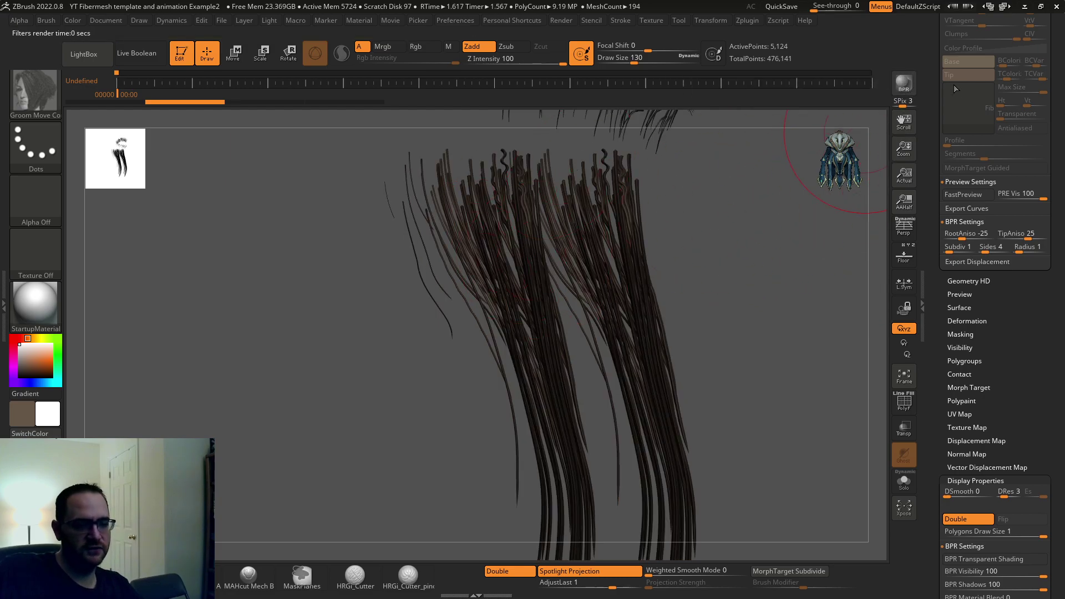
# Convert the merged clumps' BPR fibers to geometry and examine the thickened strands up close.
pyautogui.moveTo(929, 78); pyautogui.dragTo(928, 278)
pyautogui.moveTo(820, 389); pyautogui.dragTo(829, 390)
pyautogui.click(965, 421)
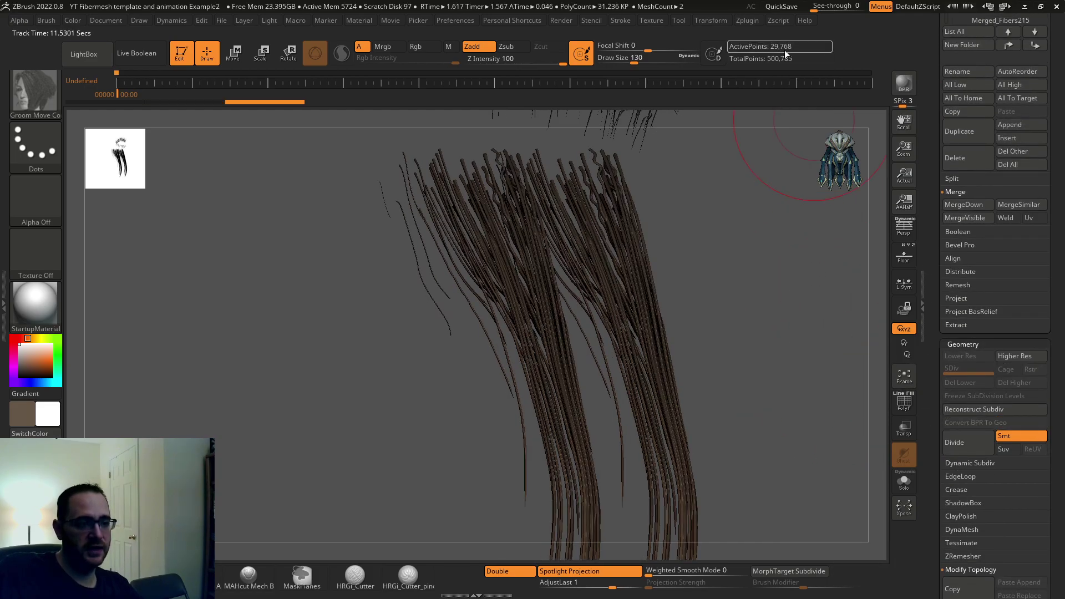
pyautogui.keyDown('alt'); pyautogui.moveTo(749, 291); pyautogui.dragTo(696, 259); pyautogui.keyUp('alt')
pyautogui.keyDown('alt'); pyautogui.moveTo(827, 202); pyautogui.dragTo(805, 444); pyautogui.keyUp('alt')
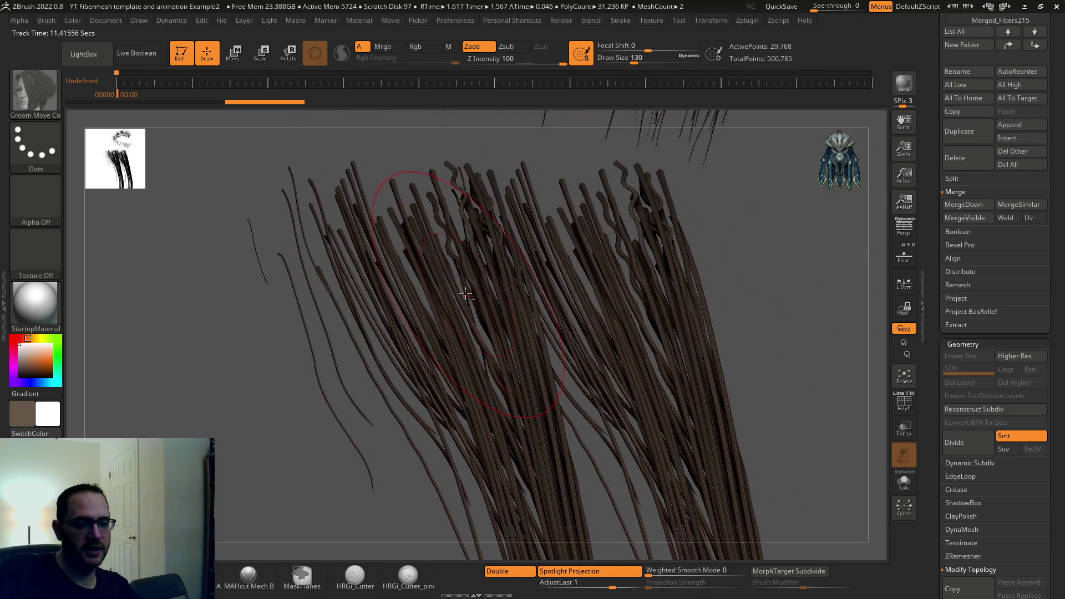
pyautogui.moveTo(745, 262); pyautogui.dragTo(708, 378)
# Subdivide the converted strand geometry to SDiv 2, using the polyframe to check its mesh density.
pyautogui.click(903, 407)
pyautogui.keyDown('alt'); pyautogui.moveTo(334, 408); pyautogui.dragTo(262, 381); pyautogui.keyUp('alt')
pyautogui.hotkey('ctrl', 'd')
pyautogui.hotkey('ctrl', 'd')
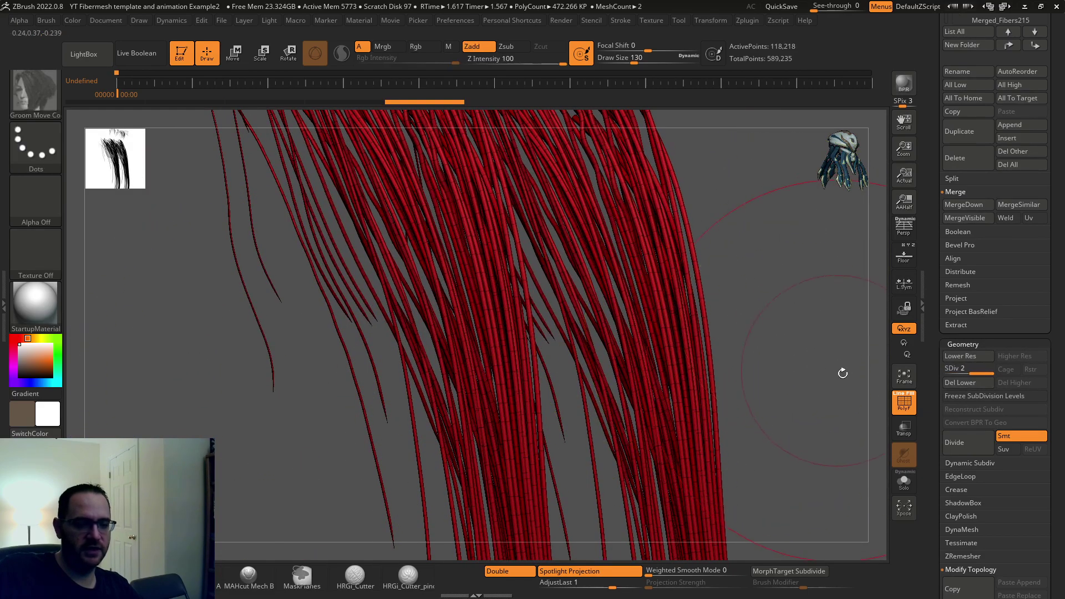
pyautogui.hotkey('ctrl', 'z')
pyautogui.hotkey('ctrl', 'z')
pyautogui.hotkey('ctrl', 'shift', 'z')
pyautogui.click(905, 411)
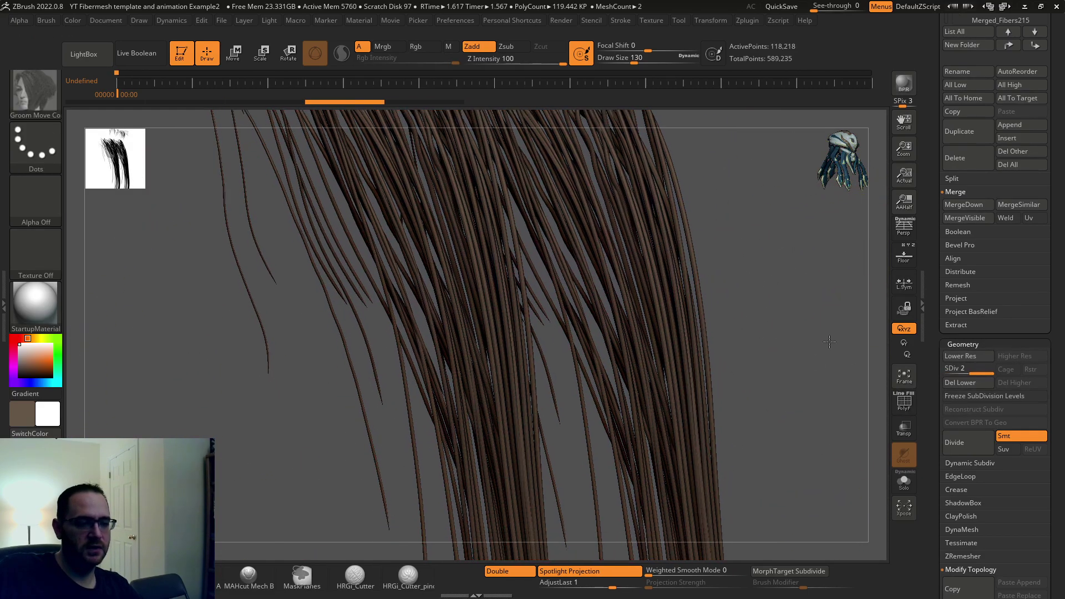
# Make Hair clump 1 the active subtool and inspect its thick strands on their own in Solo mode.
pyautogui.keyDown('alt'); pyautogui.moveTo(828, 345); pyautogui.dragTo(908, 309); pyautogui.keyUp('alt')
pyautogui.moveTo(939, 193); pyautogui.dragTo(953, 319)
pyautogui.click(981, 362)
pyautogui.moveTo(716, 189); pyautogui.dragTo(776, 266)
pyautogui.keyDown('alt'); pyautogui.moveTo(865, 549); pyautogui.dragTo(851, 415); pyautogui.keyUp('alt')
pyautogui.moveTo(882, 461); pyautogui.dragTo(677, 295)
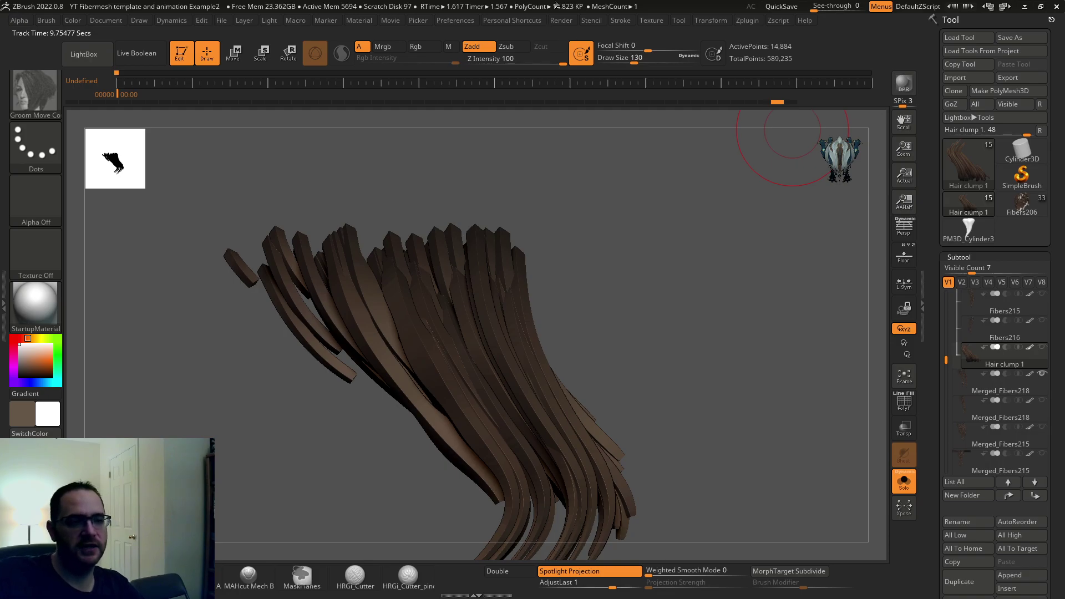
# Review the Render Properties options and switch back to the Fibers206 head tool.
pyautogui.click(560, 20)
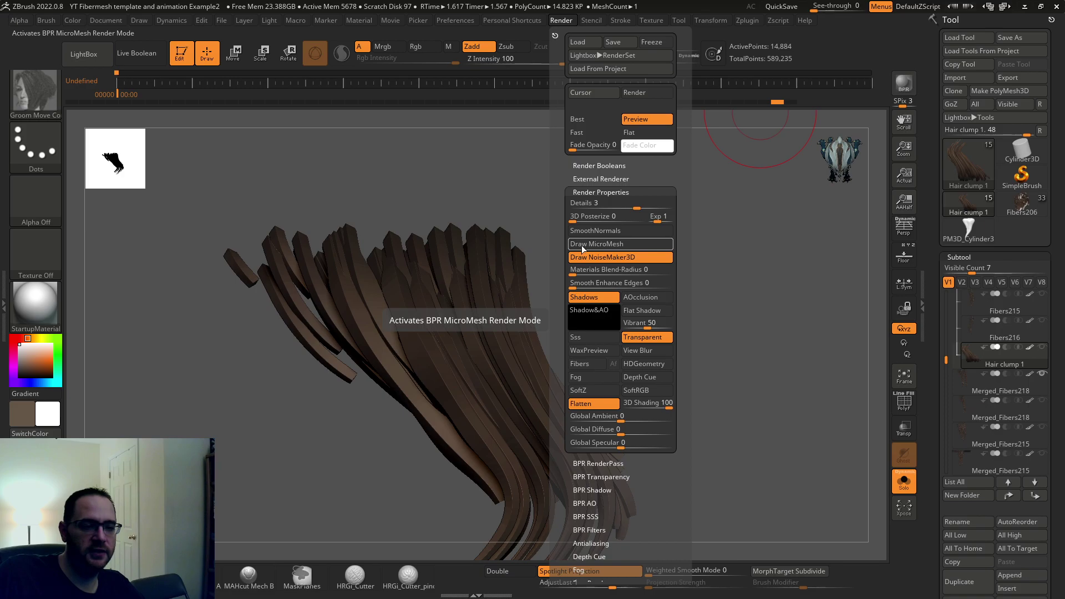
pyautogui.moveTo(931, 265)
pyautogui.mouseDown()
pyautogui.moveTo(941, 162)
pyautogui.moveTo(941, 248)
pyautogui.mouseUp()
pyautogui.click(1024, 150)
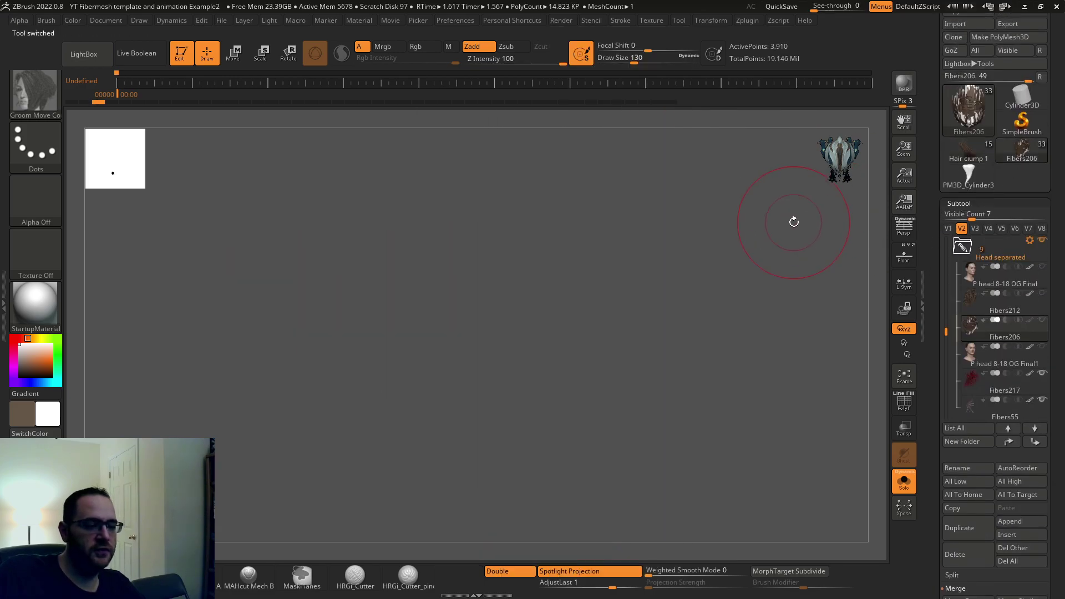
# Make the P head 8-18 OG Final subtool active and turn on its FiberMesh preview.
pyautogui.moveTo(794, 222); pyautogui.dragTo(748, 205)
pyautogui.click(965, 280)
pyautogui.moveTo(763, 294); pyautogui.dragTo(885, 254)
pyautogui.click(968, 355)
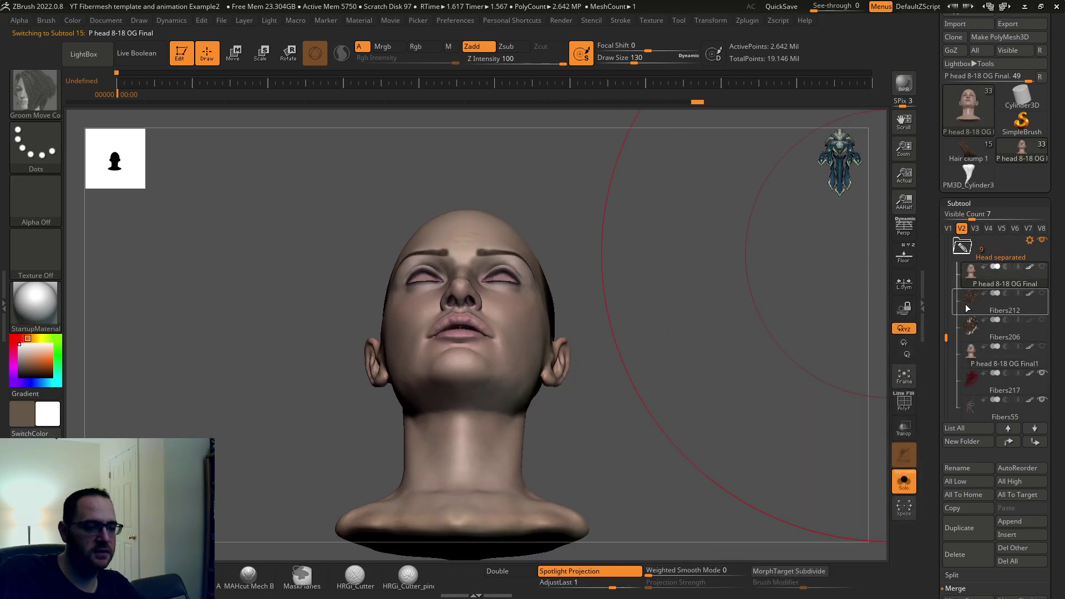
pyautogui.moveTo(937, 303); pyautogui.dragTo(934, 87)
pyautogui.click(949, 103)
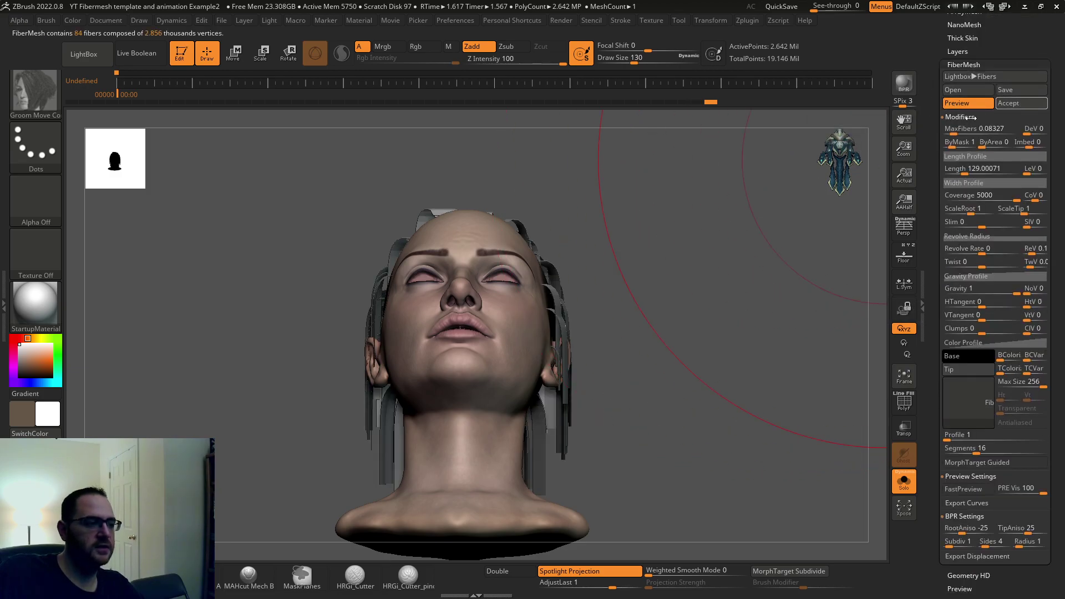
# Regenerate the FiberMesh preview with the head upright in profile and check how the fibers fall from the front.
pyautogui.moveTo(778, 188); pyautogui.dragTo(856, 166)
pyautogui.click(965, 104)
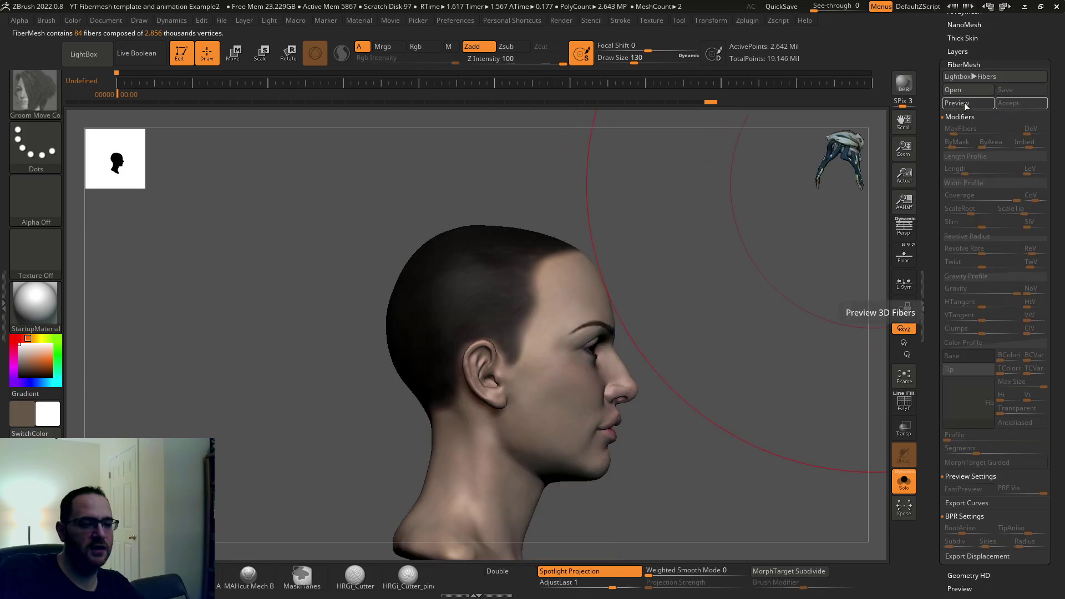
pyautogui.click(966, 104)
pyautogui.moveTo(741, 185); pyautogui.dragTo(682, 186)
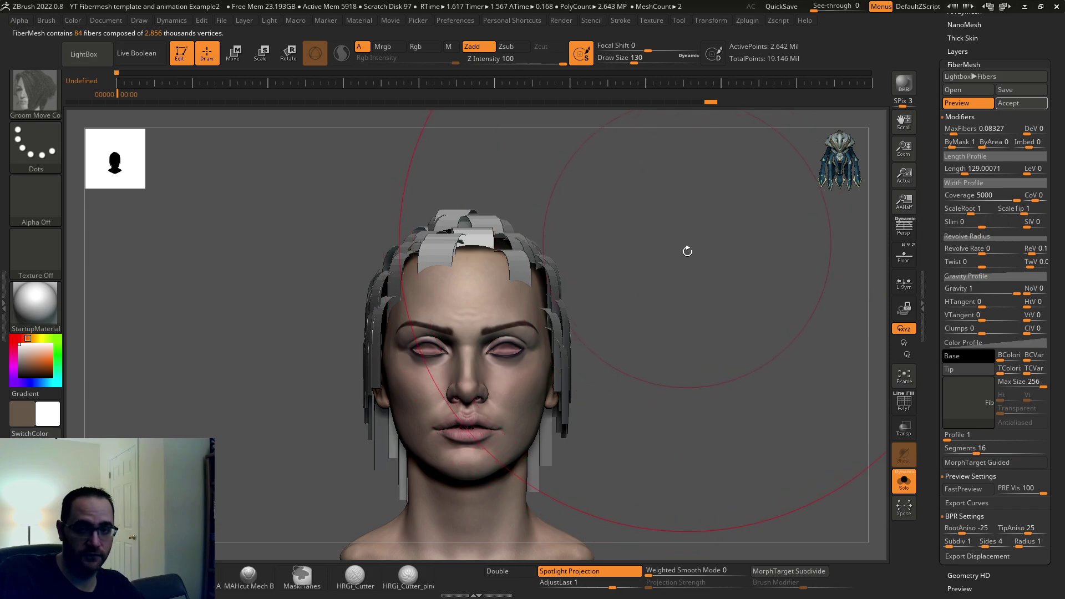
# Regenerate the FiberMesh preview with the head tilted back so the fibers sweep backward, and accept the fibers.
pyautogui.click(835, 154)
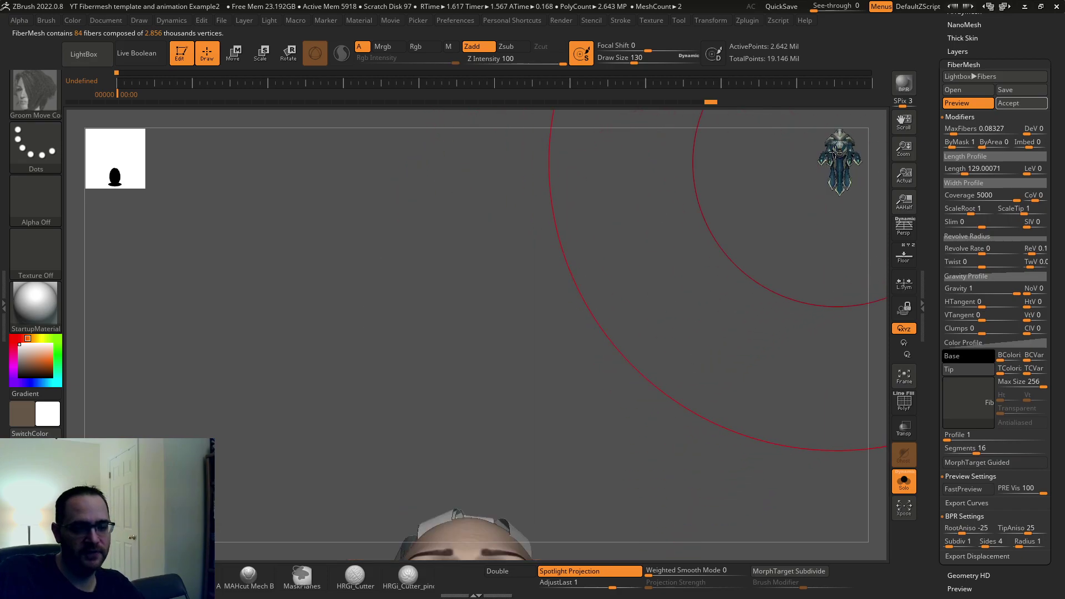
pyautogui.keyDown('alt'); pyautogui.moveTo(724, 267); pyautogui.dragTo(703, 16); pyautogui.keyUp('alt')
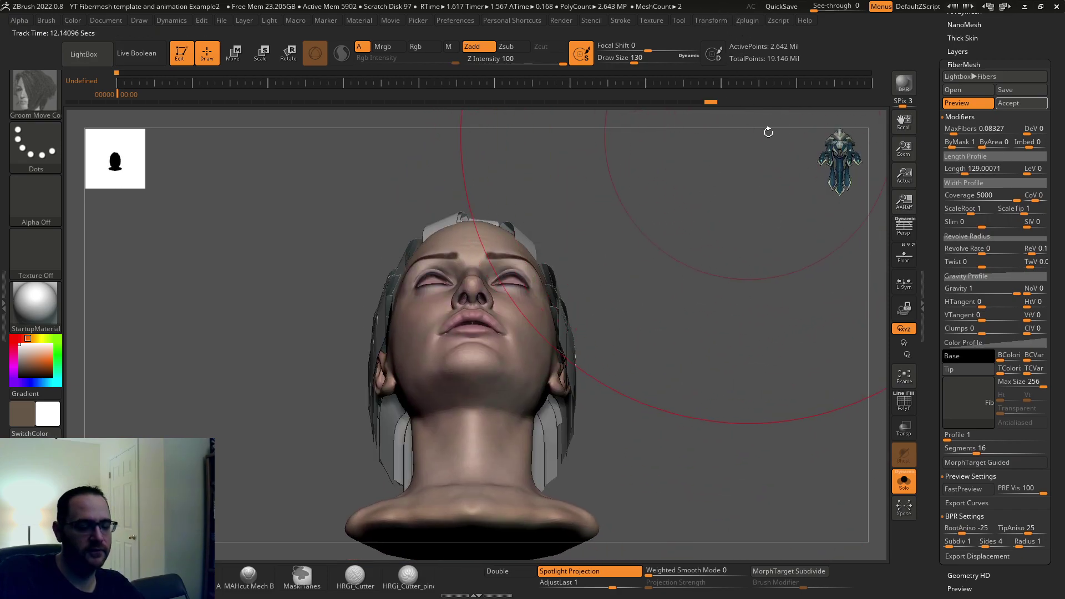
pyautogui.click(952, 105)
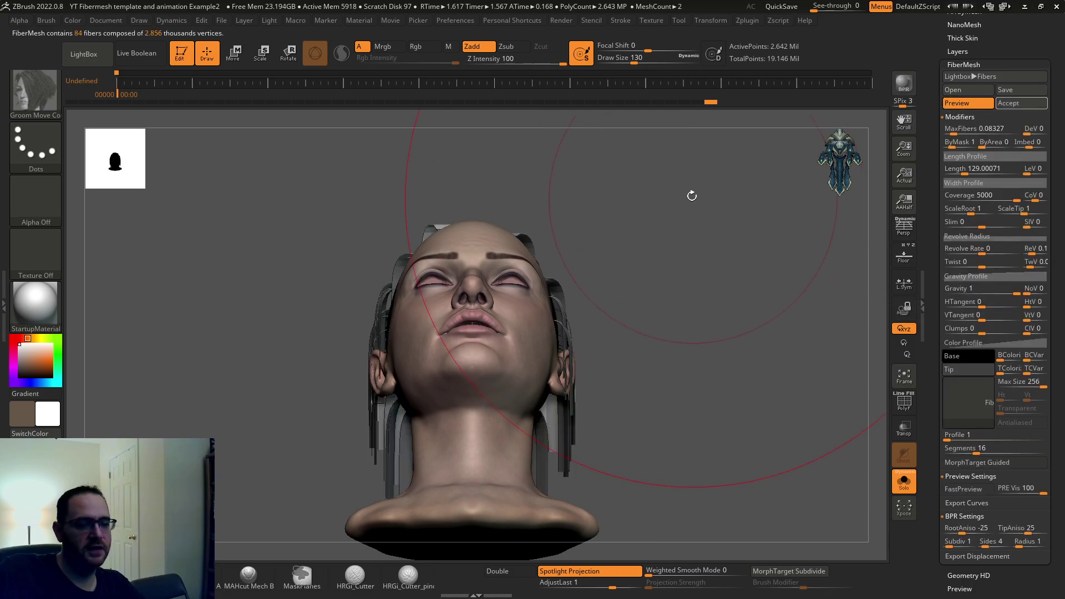
pyautogui.moveTo(690, 195); pyautogui.dragTo(741, 183)
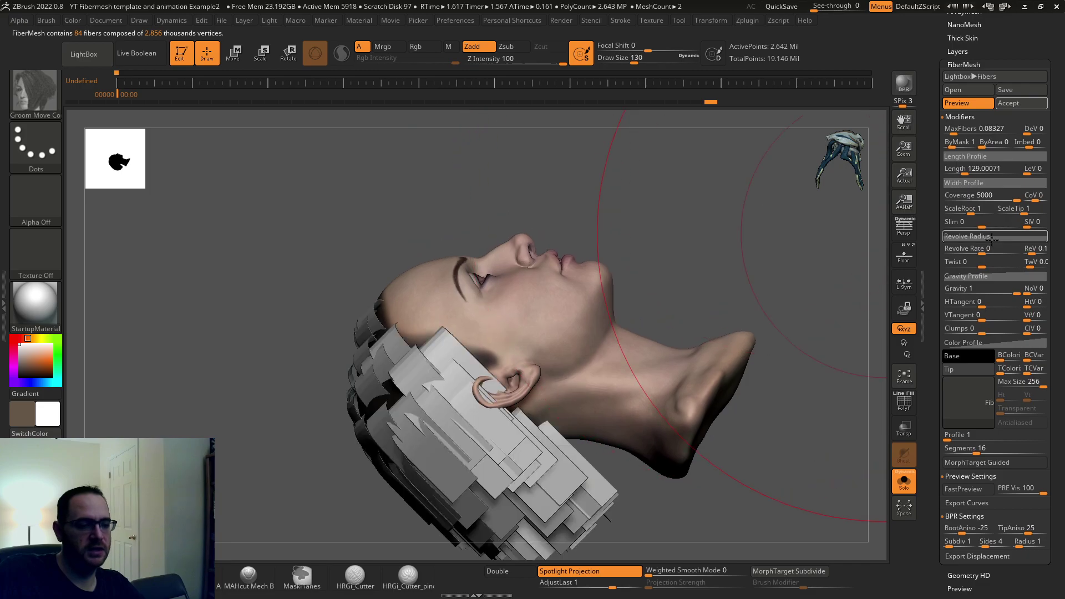
pyautogui.moveTo(797, 227)
pyautogui.mouseDown()
pyautogui.moveTo(767, 172)
pyautogui.moveTo(765, 202)
pyautogui.moveTo(770, 145)
pyautogui.moveTo(777, 197)
pyautogui.moveTo(768, 203)
pyautogui.moveTo(800, 209)
pyautogui.mouseUp()
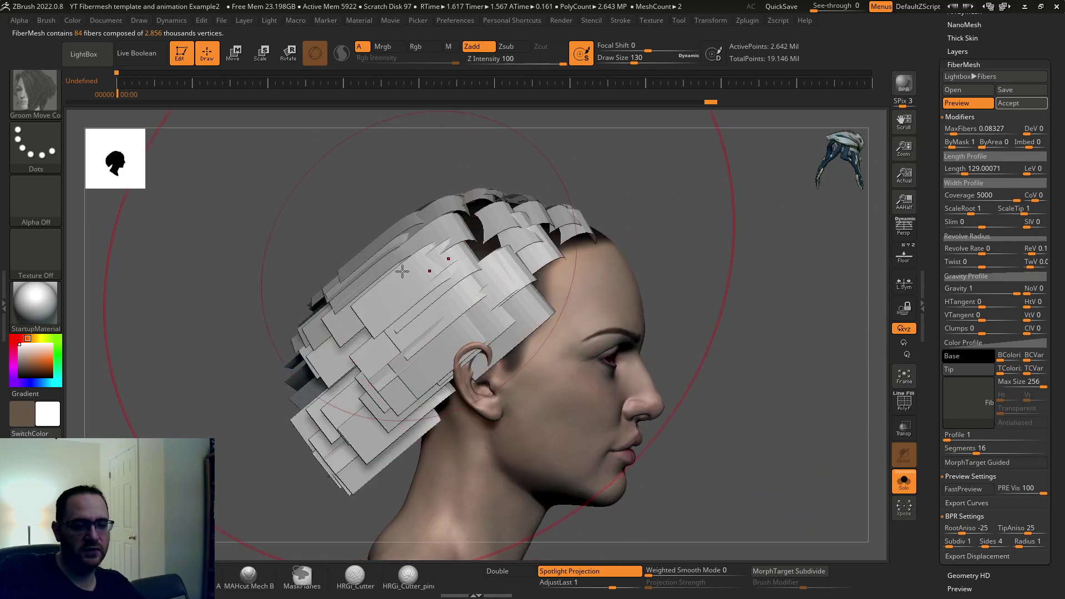
pyautogui.moveTo(769, 247); pyautogui.dragTo(806, 217)
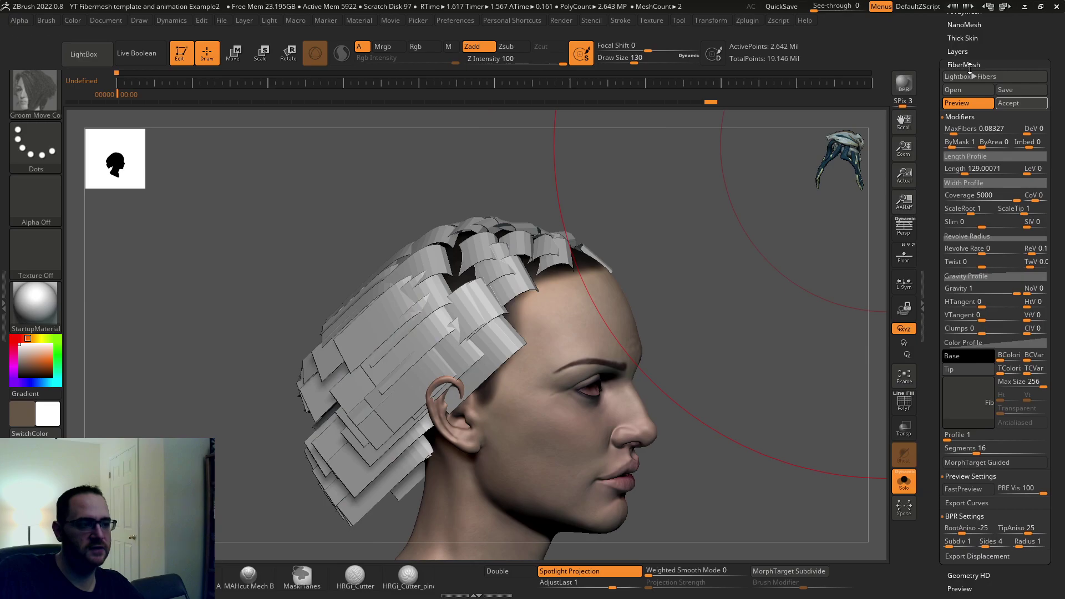
pyautogui.click(1007, 104)
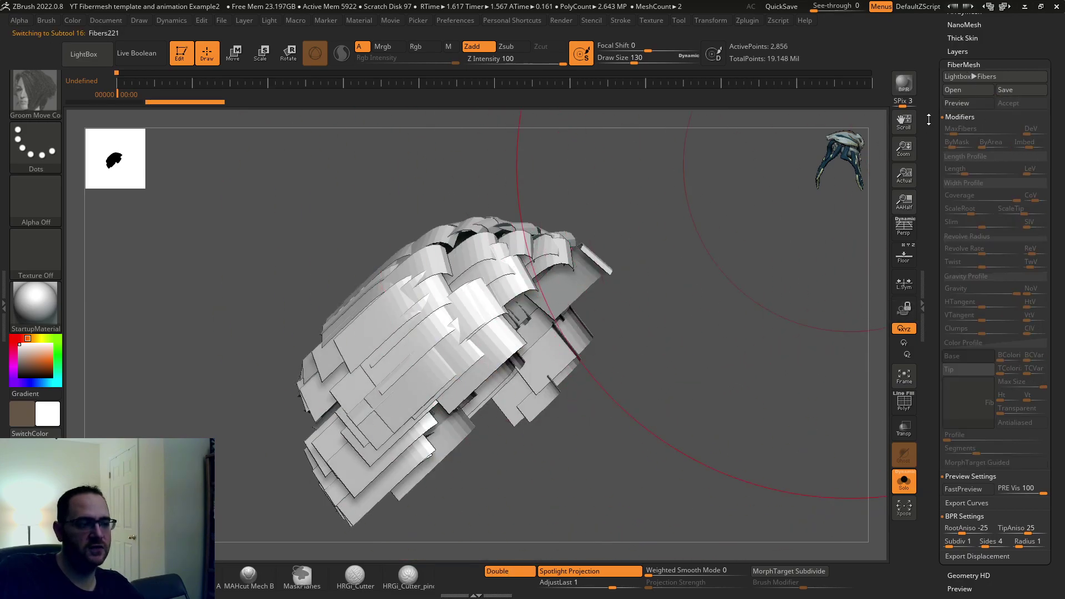
# Examine the Micro Mesh option and the loaded tools that could replace the fiber polygons, such as Hair clump 1 and PM3D_Cylinder3.
pyautogui.scroll(10, 928, 120)
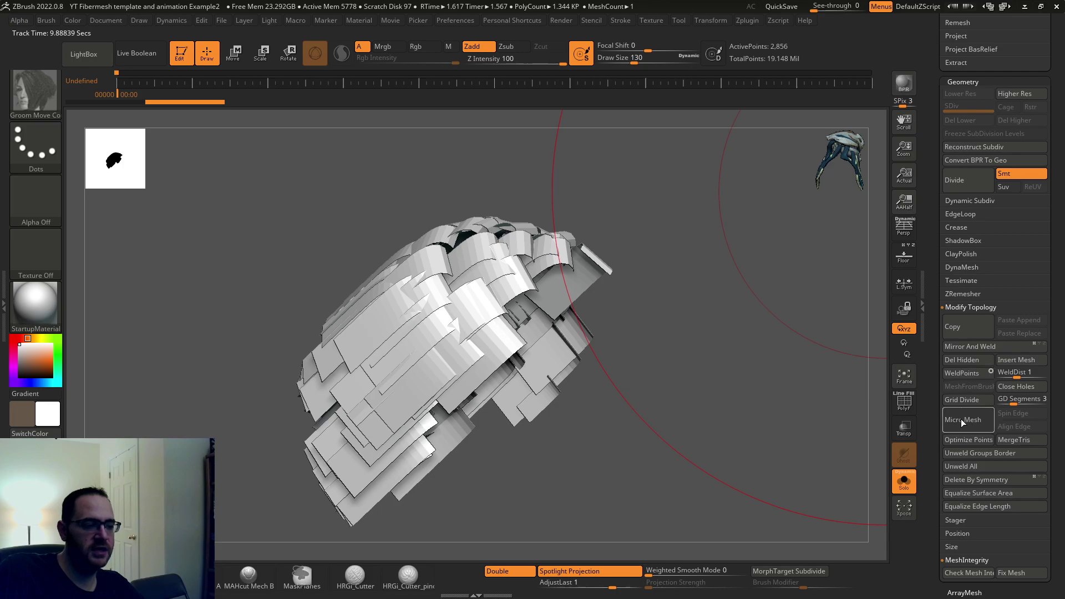
pyautogui.press('F1')
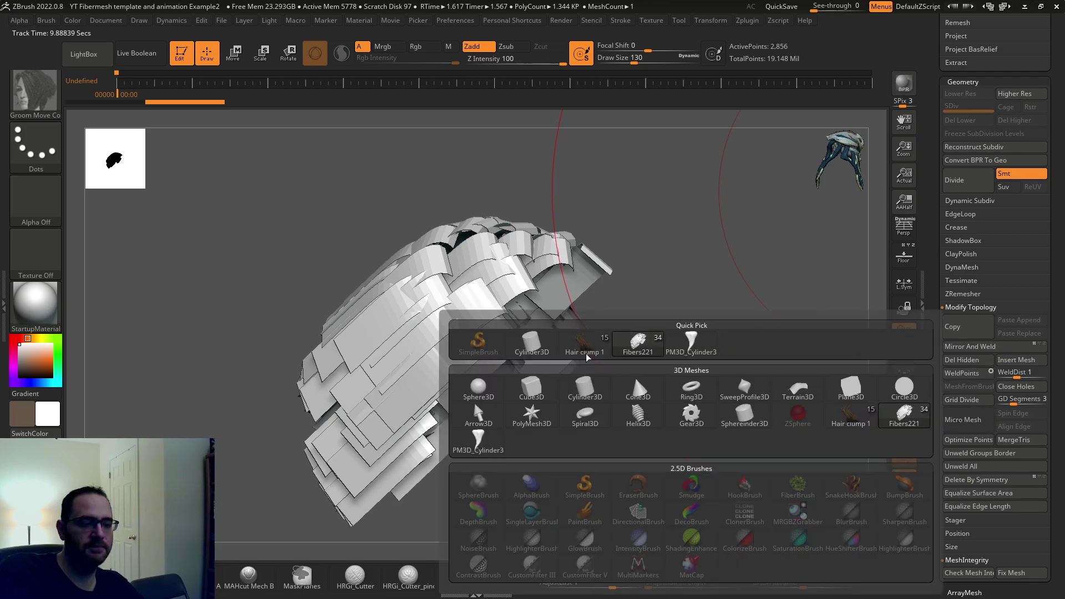
pyautogui.moveTo(581, 354)
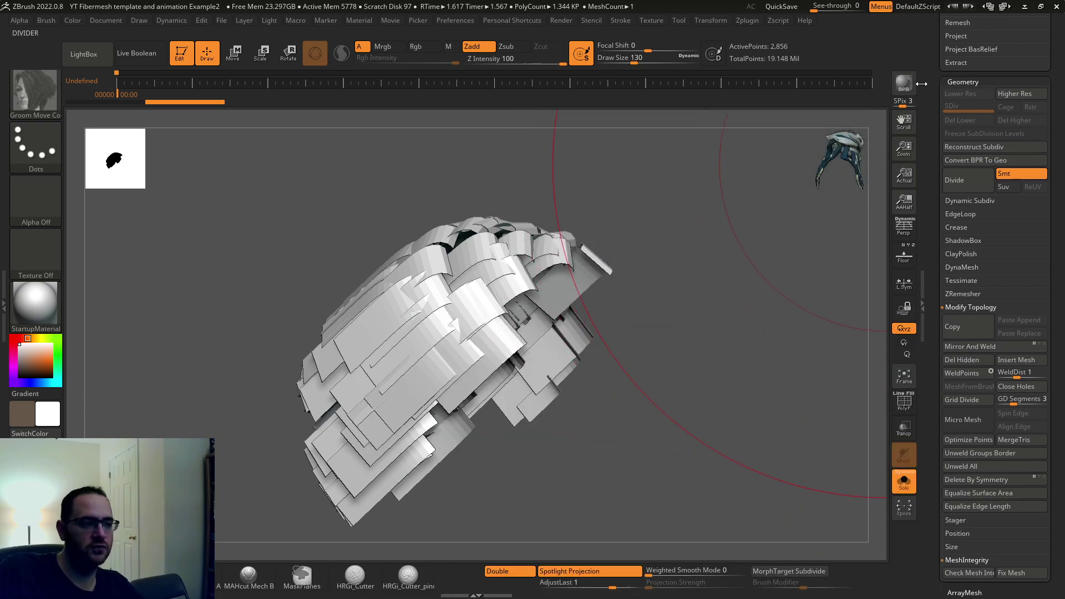
pyautogui.scroll(10, 936, 82)
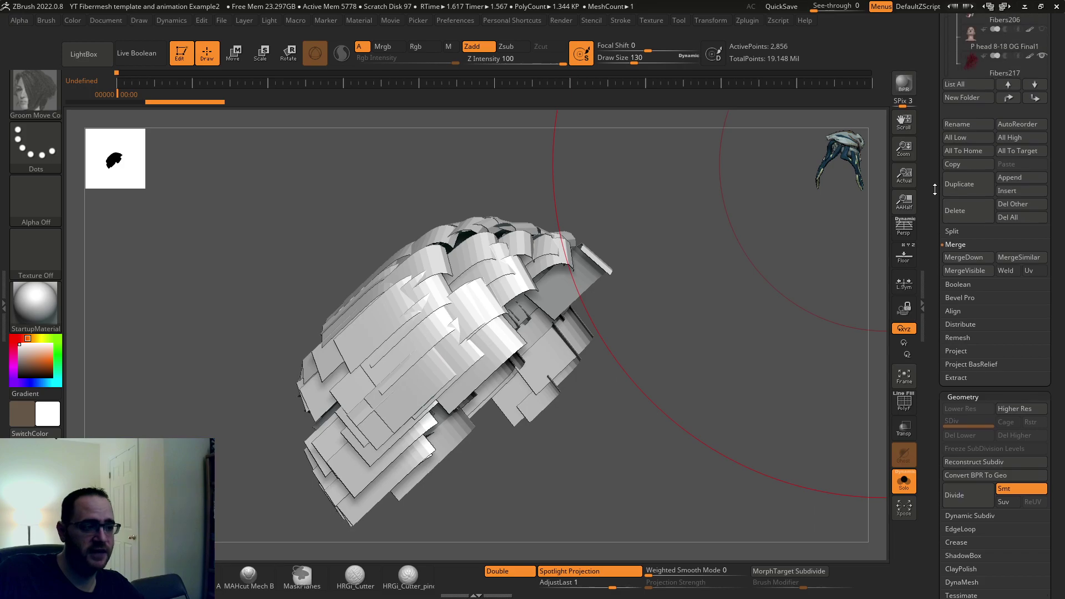
pyautogui.scroll(5, 934, 212)
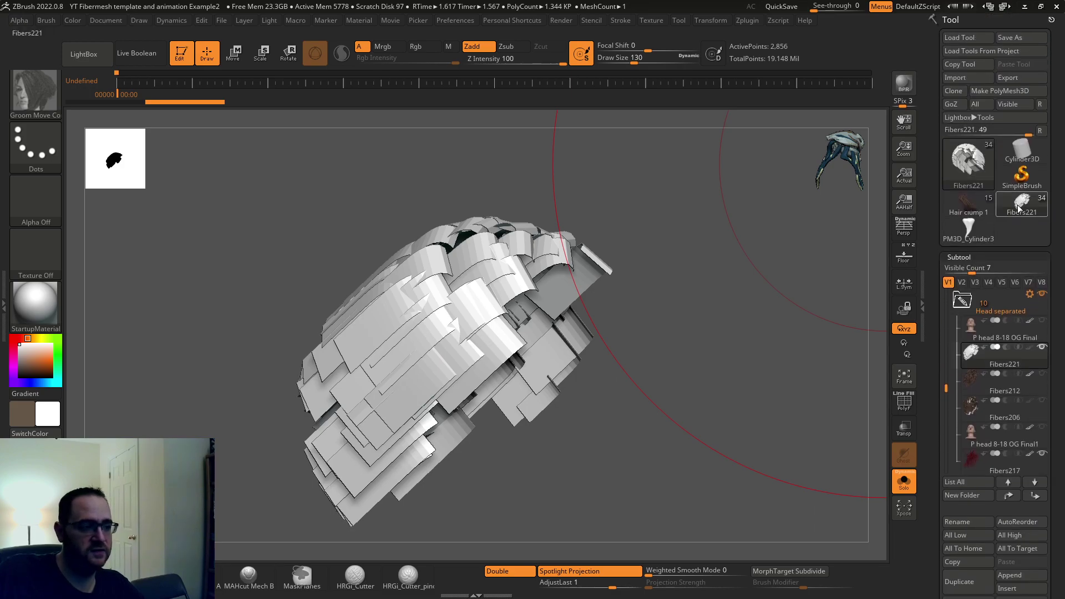
pyautogui.moveTo(976, 214)
pyautogui.moveTo(964, 242)
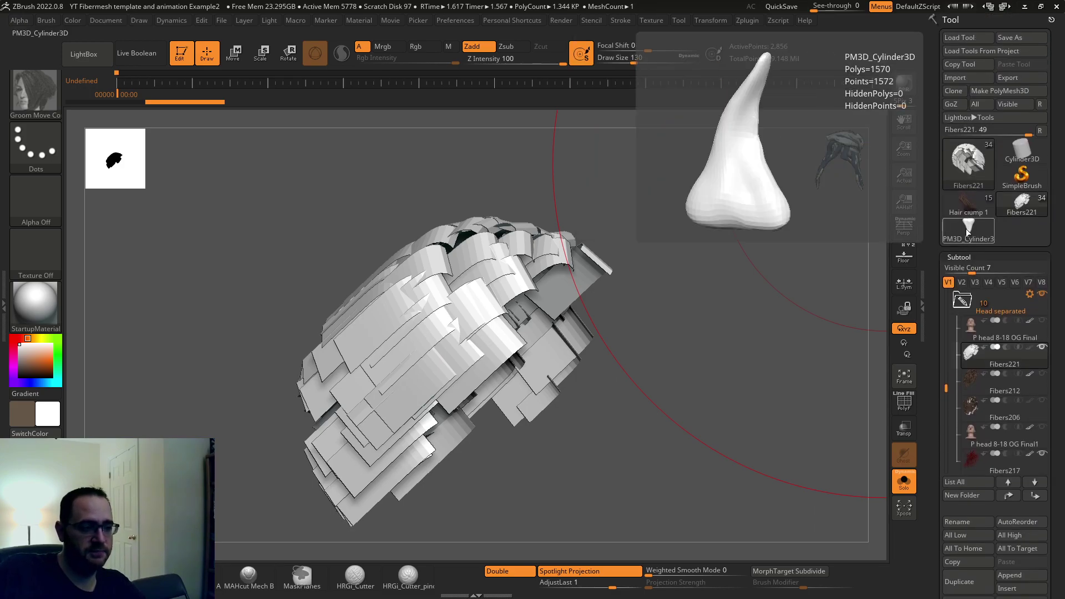
pyautogui.scroll(-8, 940, 242)
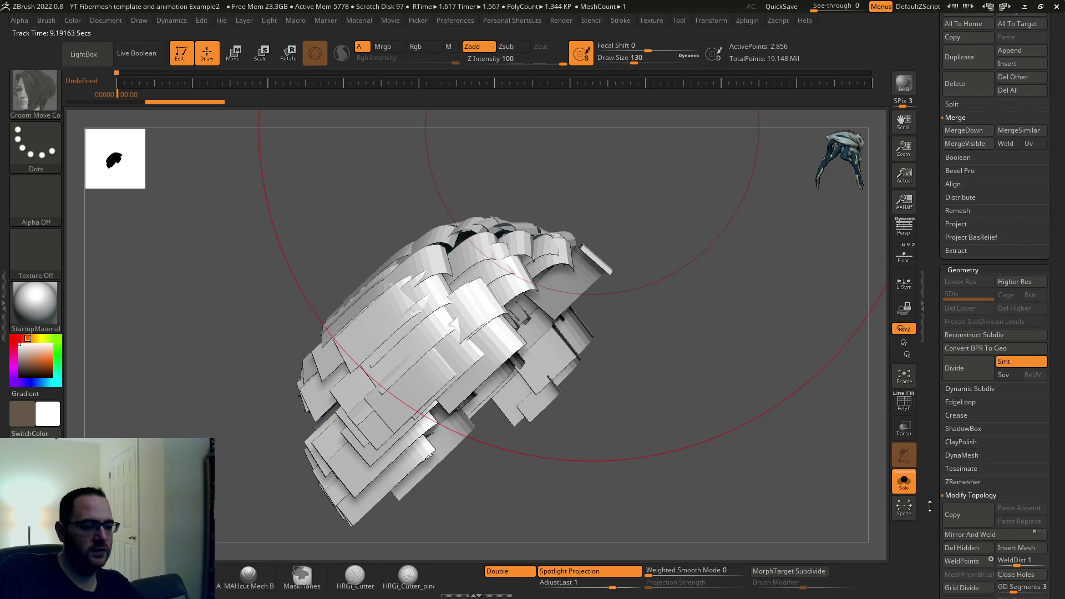
pyautogui.scroll(-4, 953, 427)
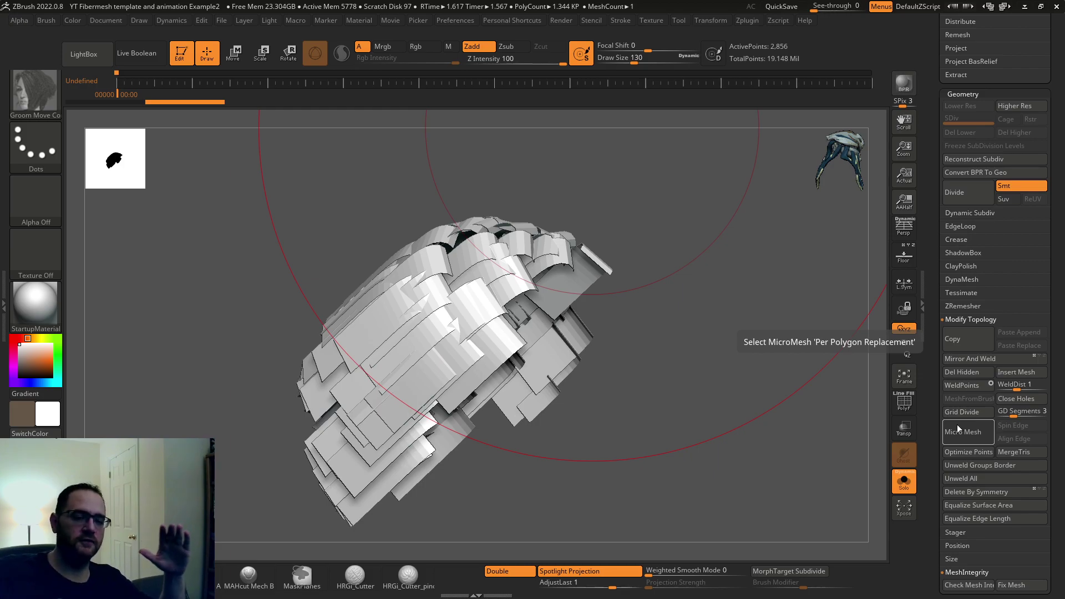
pyautogui.scroll(1, 957, 424)
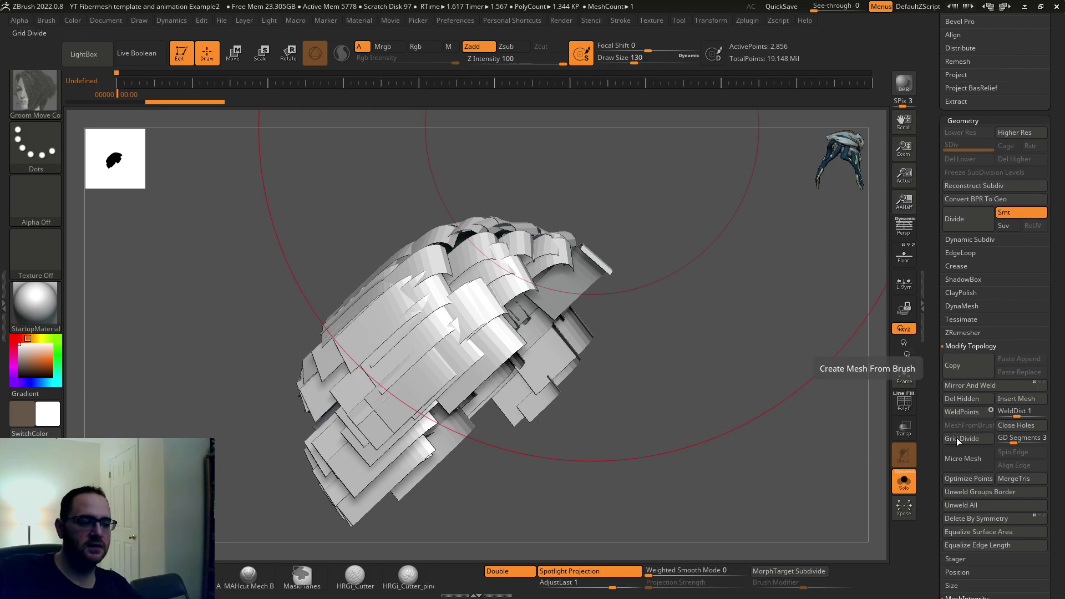
# Assign Hair clump 1 as the Micro Mesh for the new head fibers and inspect the clumps on the cards.
pyautogui.click(957, 452)
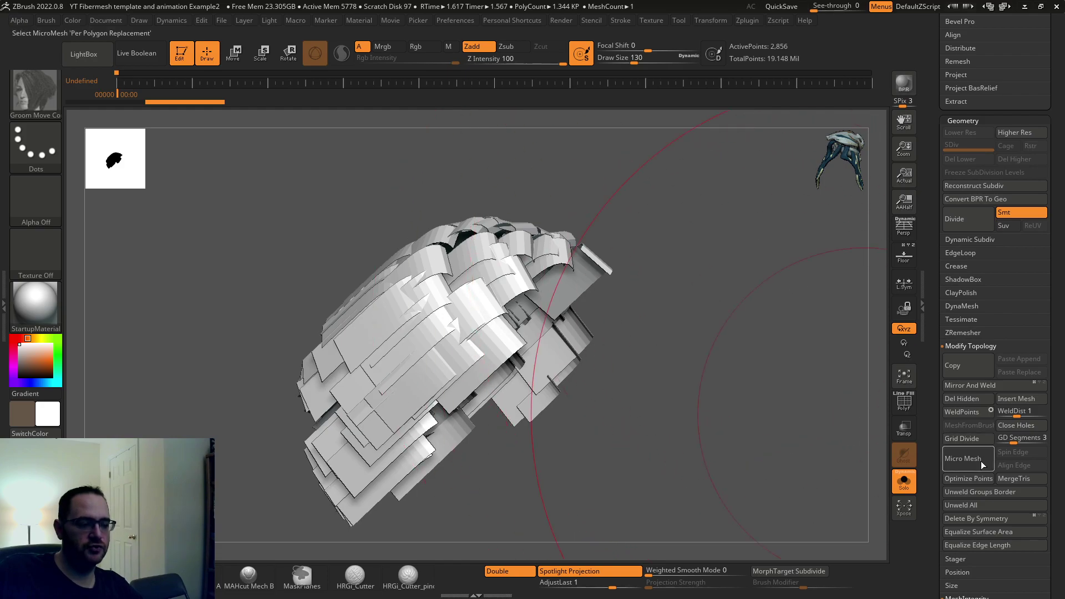
pyautogui.click(982, 465)
pyautogui.click(634, 375)
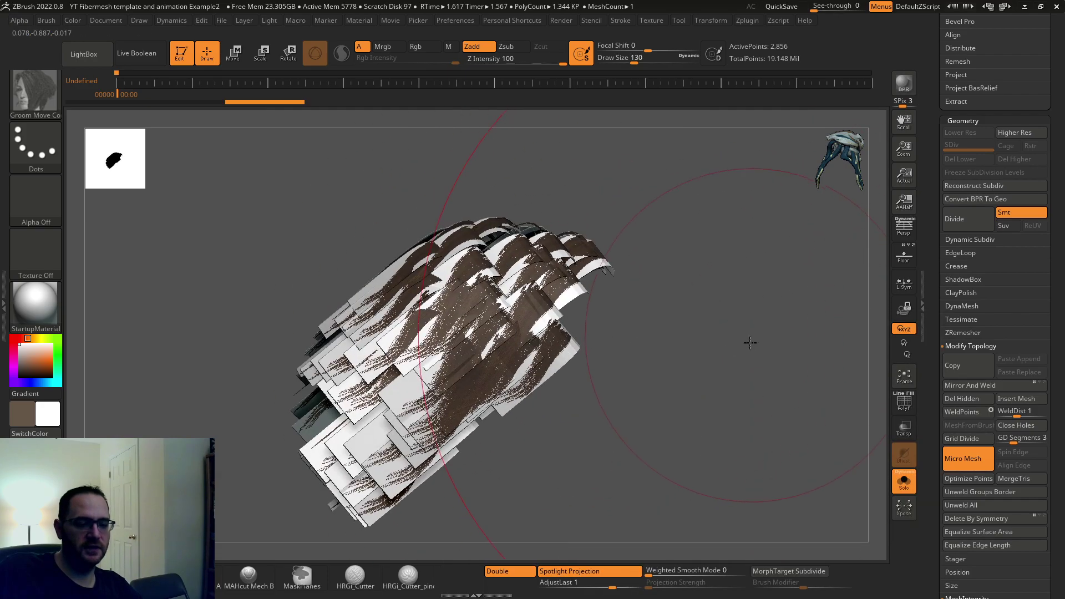
pyautogui.keyDown('alt'); pyautogui.moveTo(748, 346); pyautogui.dragTo(691, 344); pyautogui.keyUp('alt')
pyautogui.moveTo(879, 161)
pyautogui.mouseDown()
pyautogui.moveTo(812, 190)
pyautogui.moveTo(786, 218)
pyautogui.moveTo(815, 240)
pyautogui.moveTo(795, 233)
pyautogui.mouseUp()
# Try subdividing the fiber cards to SDiv 2, compare the micro mesh pattern at both levels, and revert the subdivision.
pyautogui.hotkey('ctrl', 'd')
pyautogui.keyDown('alt'); pyautogui.moveTo(734, 248); pyautogui.dragTo(752, 312); pyautogui.keyUp('alt')
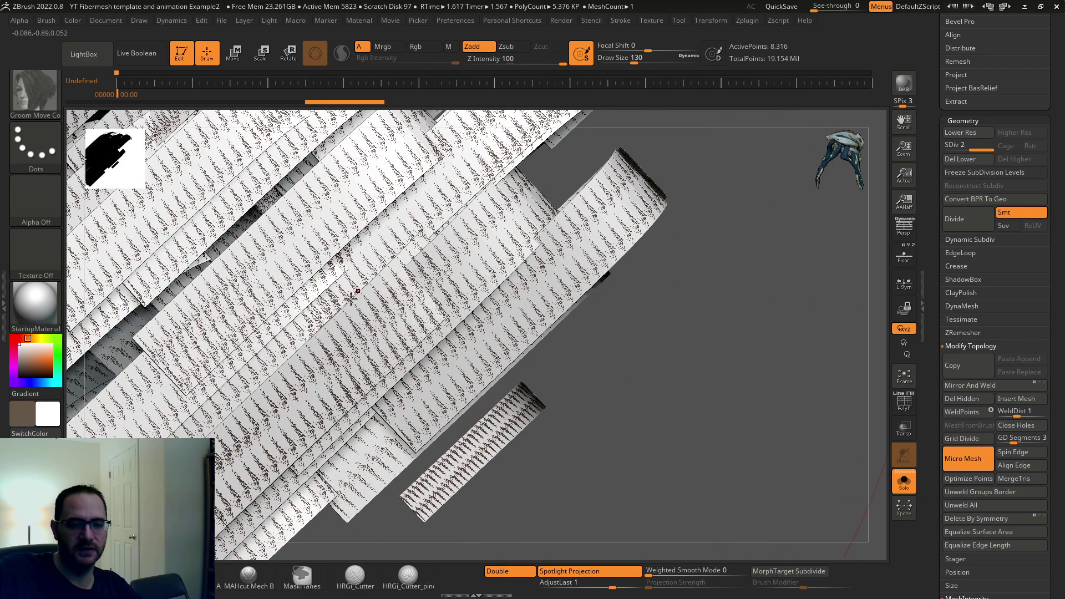
pyautogui.hotkey('shift', 'd')
pyautogui.moveTo(715, 311); pyautogui.dragTo(755, 305)
pyautogui.press('d')
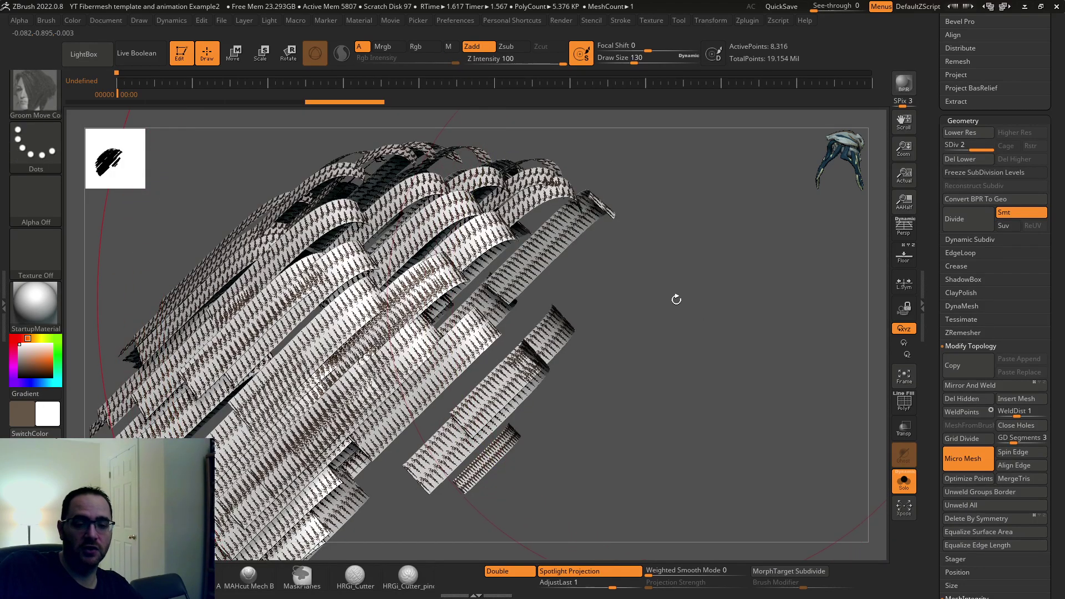
pyautogui.hotkey('shift', 'd')
pyautogui.moveTo(684, 311); pyautogui.dragTo(878, 181)
pyautogui.scroll(3, 935, 146)
pyautogui.moveTo(749, 261); pyautogui.dragTo(465, 278)
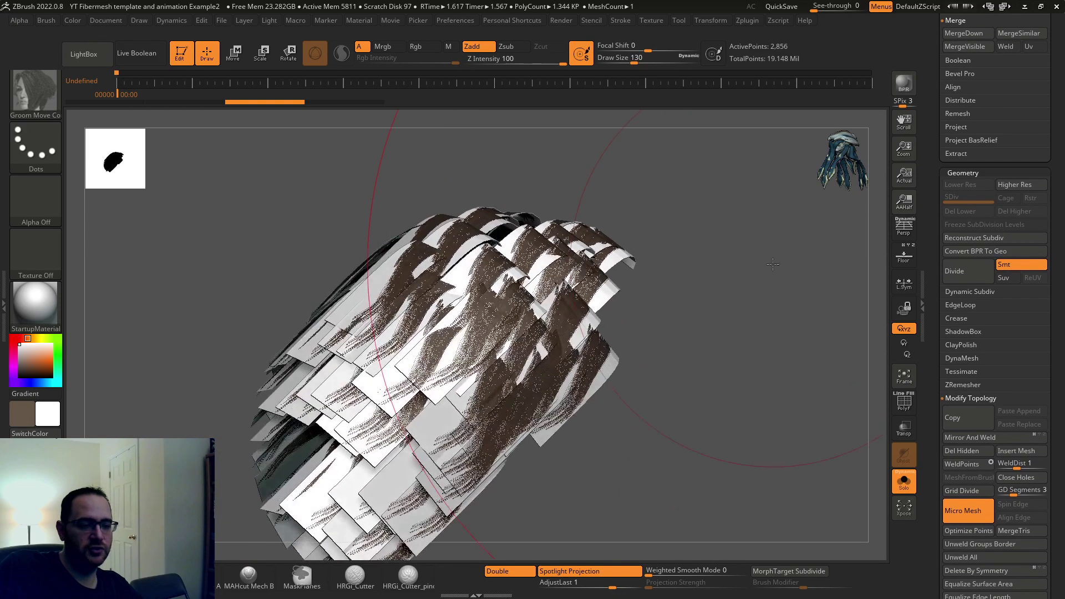
pyautogui.moveTo(756, 261); pyautogui.dragTo(806, 255)
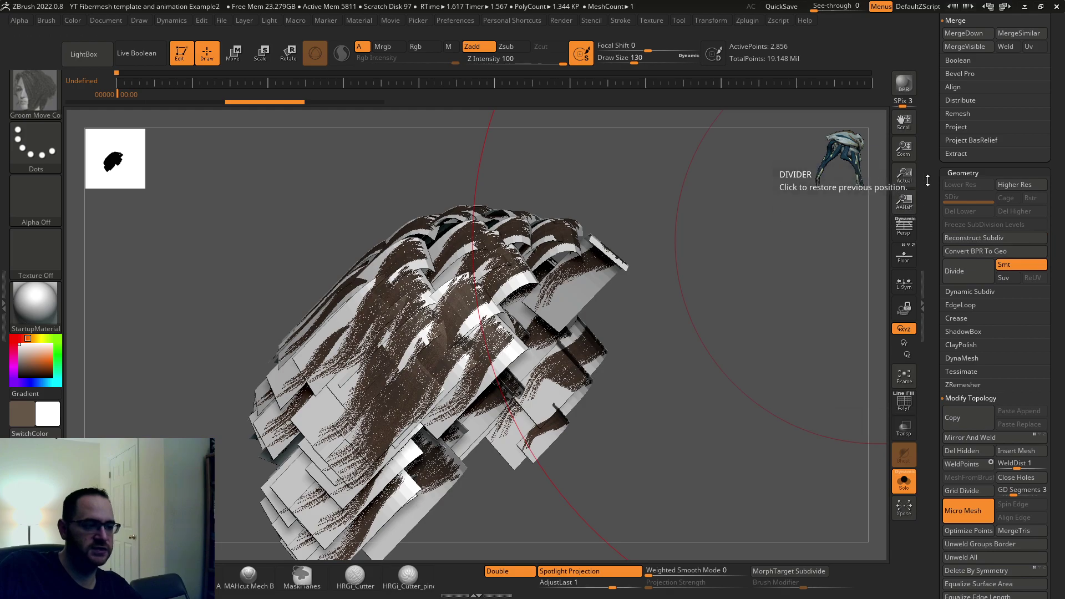
# Try converting the micro-meshed cards with Convert BPR To Geo, inspect the strands, and undo the conversion.
pyautogui.click(955, 252)
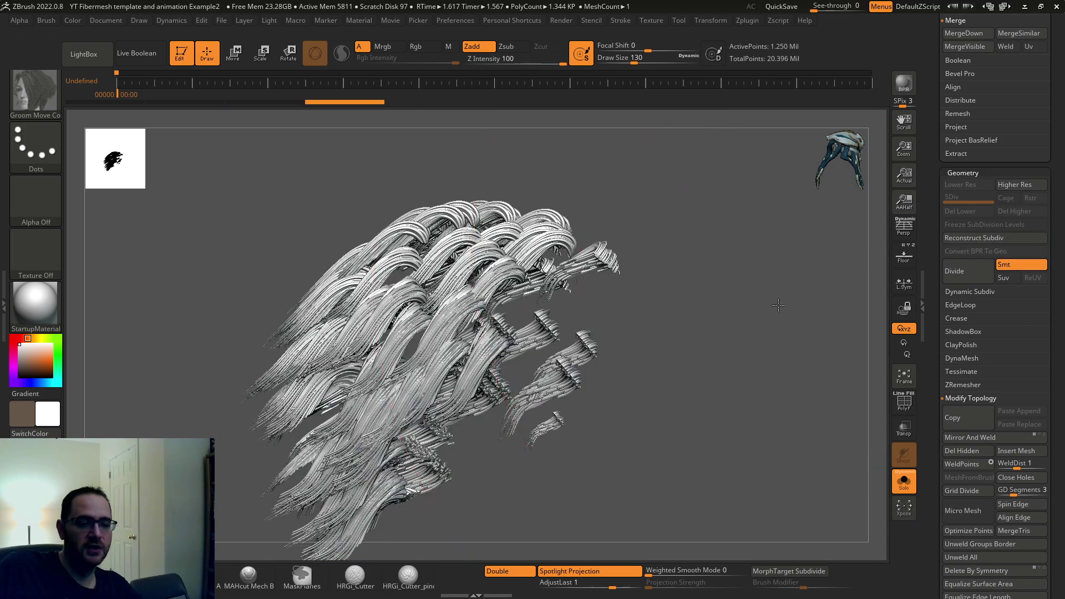
pyautogui.moveTo(793, 315)
pyautogui.mouseDown()
pyautogui.moveTo(768, 297)
pyautogui.moveTo(807, 303)
pyautogui.mouseUp()
pyautogui.hotkey('ctrl', 'z')
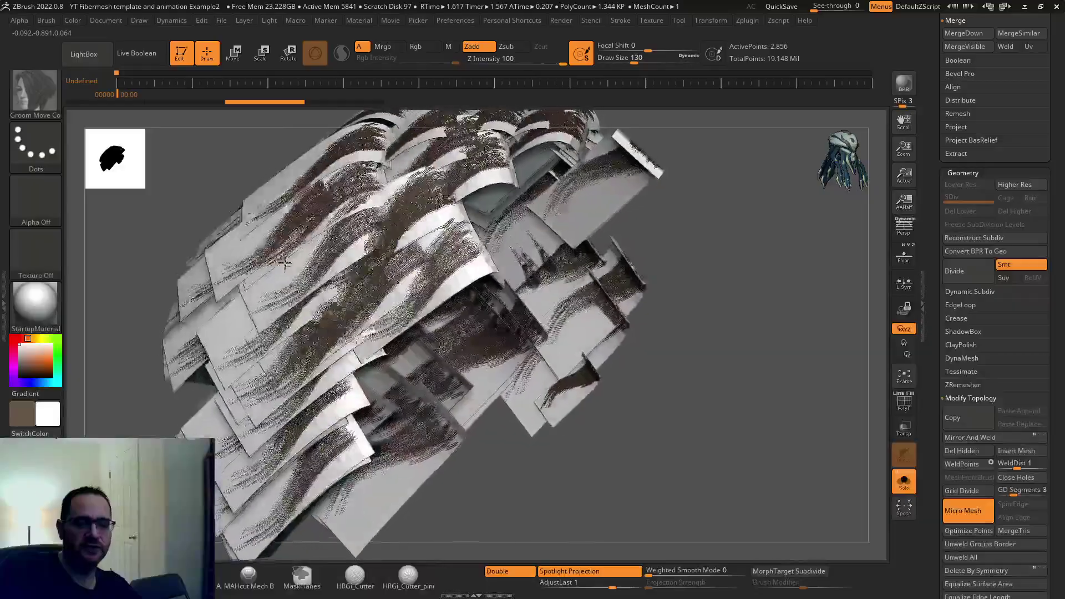
# Groom the micro-meshed hair cards around the head with the Groom Move brush, reducing the draw size to 38 for finer adjustments.
pyautogui.moveTo(295, 306); pyautogui.dragTo(372, 360)
pyautogui.moveTo(691, 343)
pyautogui.keyDown('alt'); pyautogui.mouseDown()
pyautogui.moveTo(664, 302)
pyautogui.moveTo(606, 294)
pyautogui.mouseUp(); pyautogui.keyUp('alt')
pyautogui.moveTo(510, 316)
pyautogui.mouseDown()
pyautogui.moveTo(471, 327)
pyautogui.moveTo(444, 316)
pyautogui.mouseUp()
pyautogui.moveTo(648, 300); pyautogui.dragTo(592, 294)
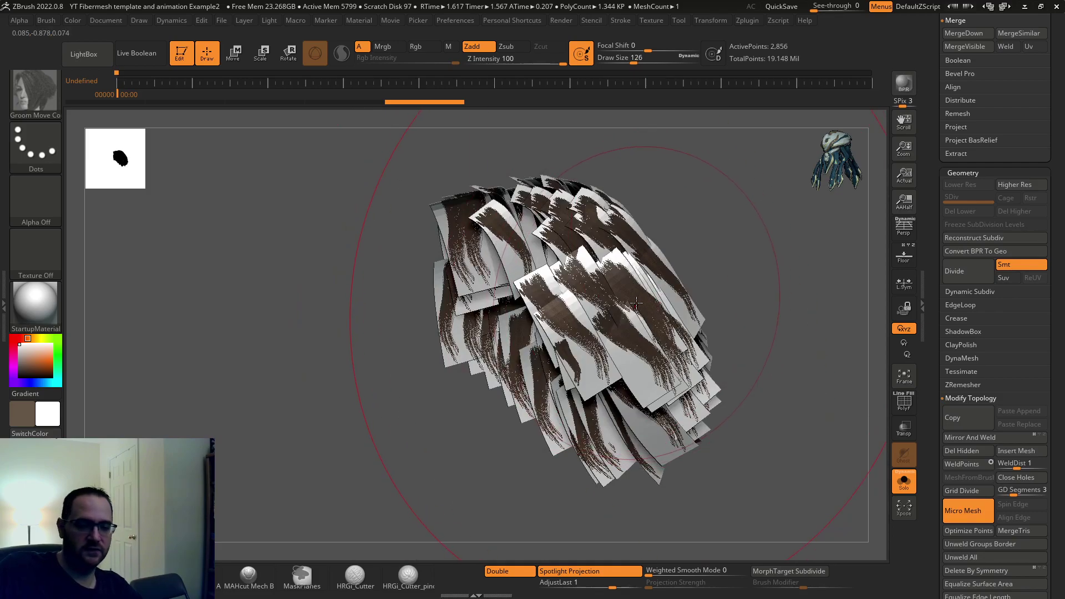
pyautogui.moveTo(646, 352)
pyautogui.mouseDown()
pyautogui.moveTo(726, 310)
pyautogui.moveTo(785, 298)
pyautogui.moveTo(699, 416)
pyautogui.mouseUp()
pyautogui.moveTo(743, 383); pyautogui.dragTo(798, 382)
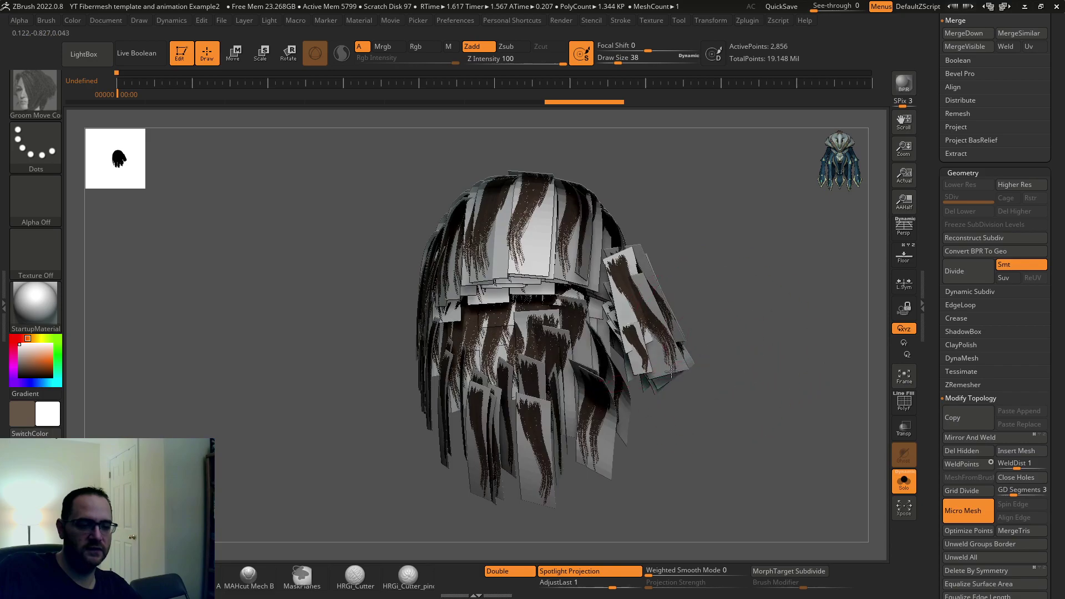
pyautogui.moveTo(674, 355)
pyautogui.mouseDown()
pyautogui.moveTo(715, 349)
pyautogui.moveTo(693, 348)
pyautogui.moveTo(927, 234)
pyautogui.mouseUp()
# Convert the groomed cards' BPR hair to geometry and thicken the resulting strands with the Inflat brush.
pyautogui.click(956, 252)
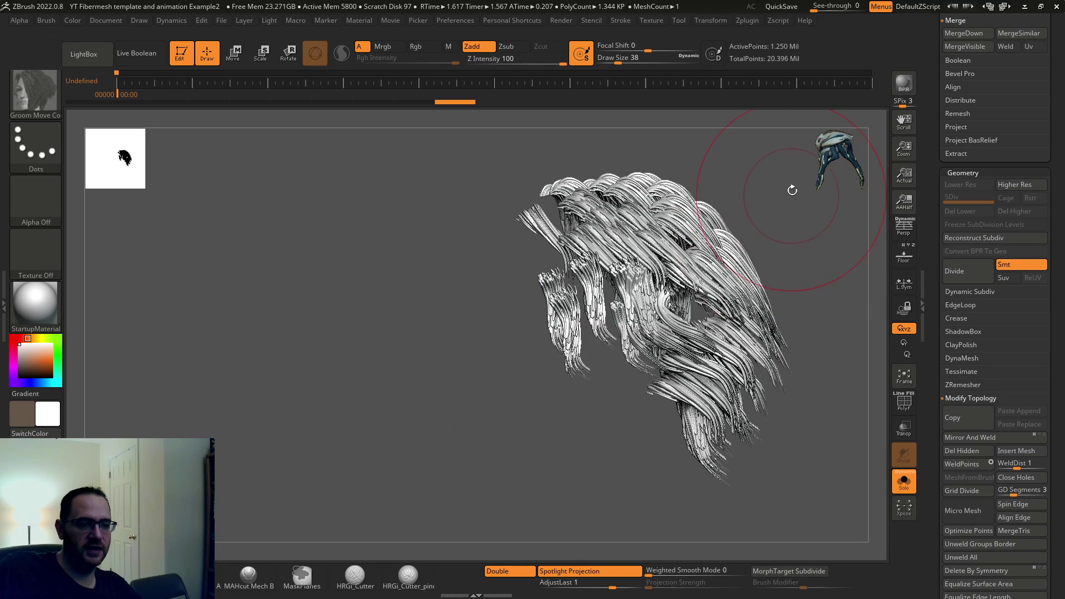
pyautogui.moveTo(752, 159)
pyautogui.mouseDown()
pyautogui.moveTo(699, 219)
pyautogui.moveTo(724, 216)
pyautogui.moveTo(693, 208)
pyautogui.mouseUp()
pyautogui.press('b')
pyautogui.press('i')
pyautogui.press('n')
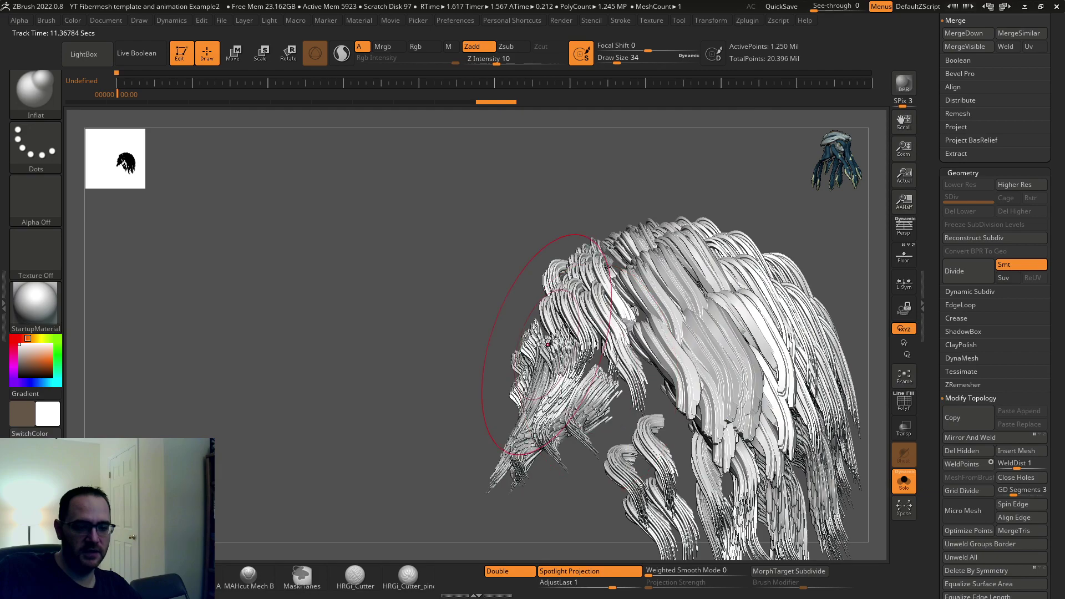
pyautogui.moveTo(476, 380); pyautogui.dragTo(434, 240)
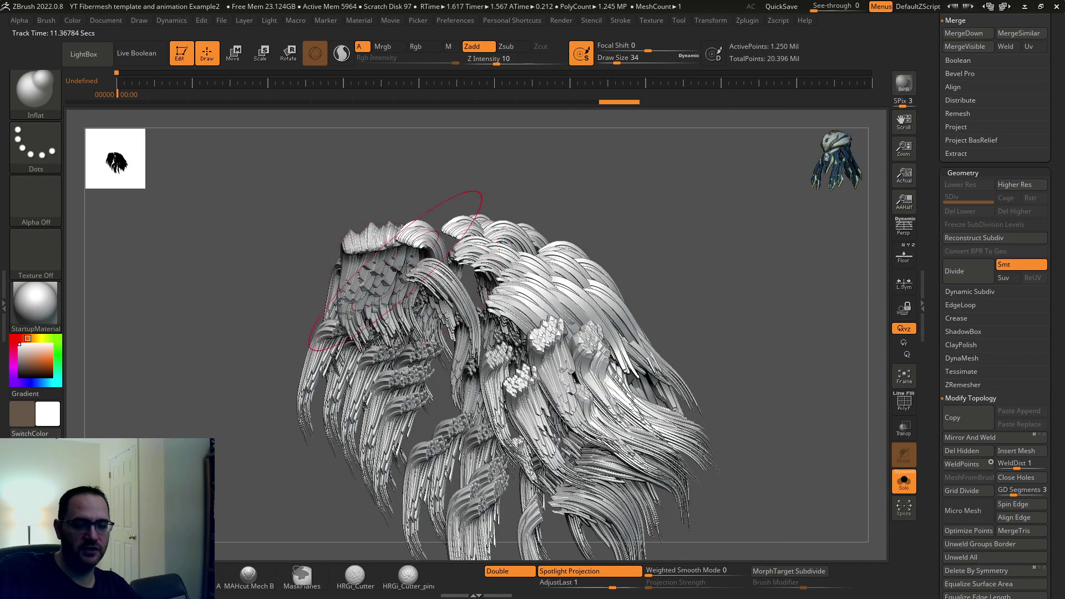
pyautogui.moveTo(503, 183); pyautogui.dragTo(596, 210)
# Enable Polish, raise the DynaMesh resolution, and DynaMesh the inflated hair strands into smooth clumps.
pyautogui.press('space')
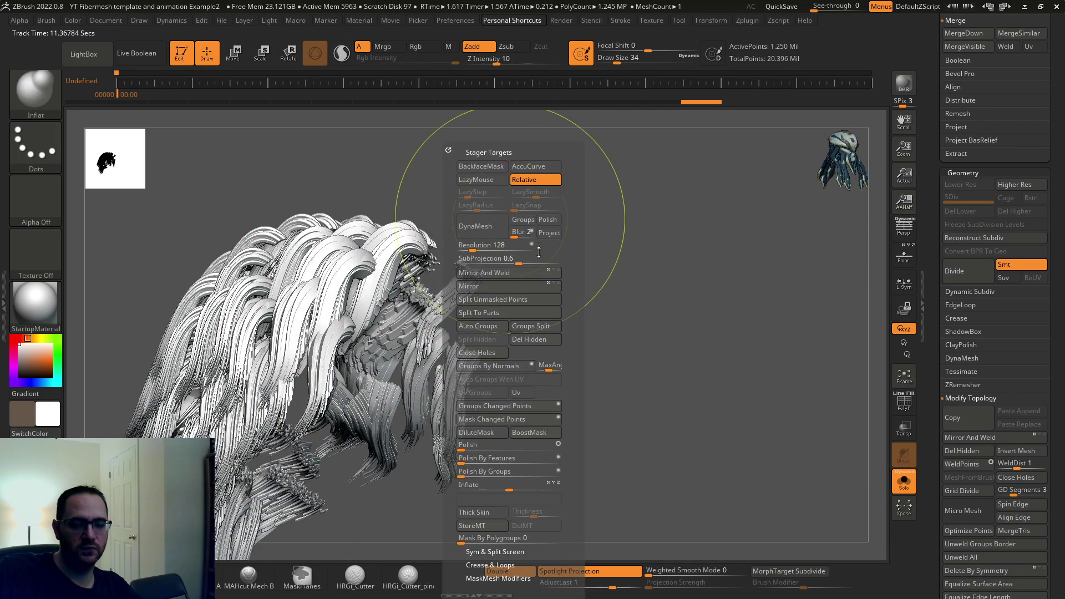
pyautogui.click(554, 226)
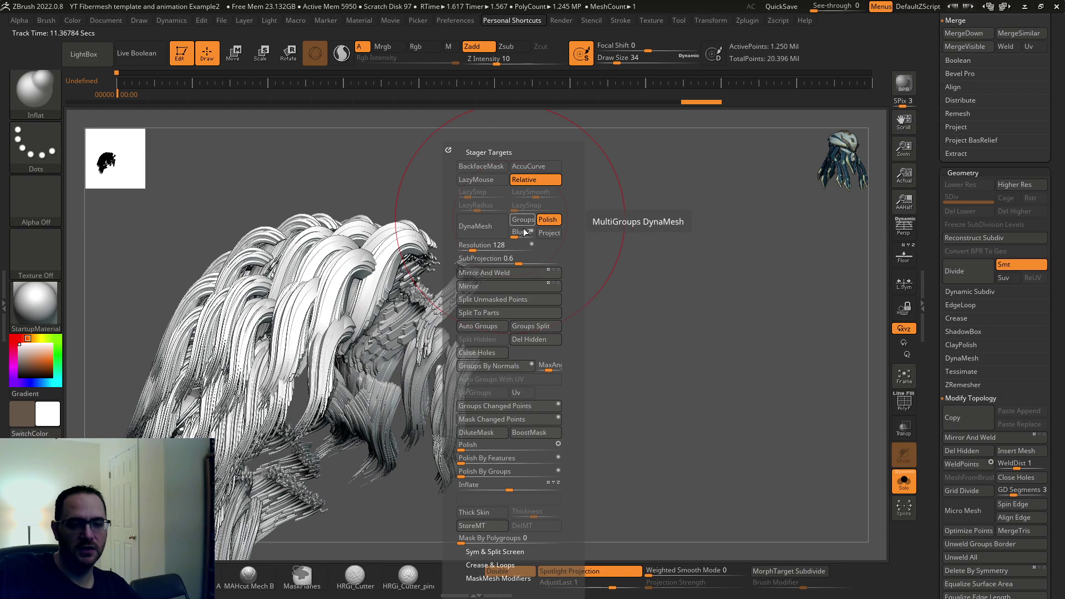
pyautogui.moveTo(475, 247); pyautogui.dragTo(505, 248)
pyautogui.click(475, 227)
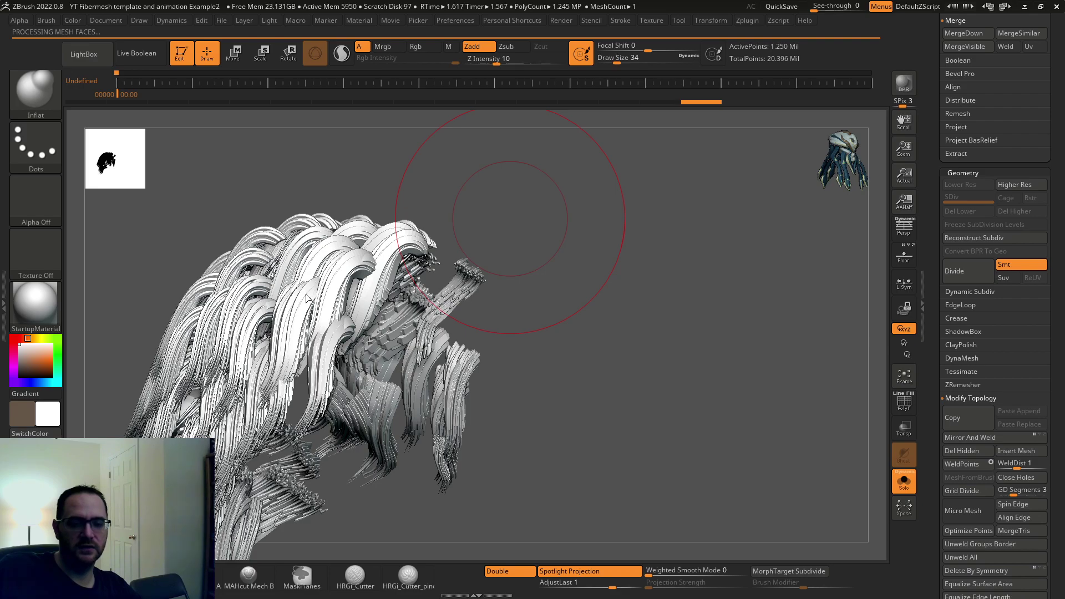
pyautogui.moveTo(578, 233); pyautogui.dragTo(685, 317)
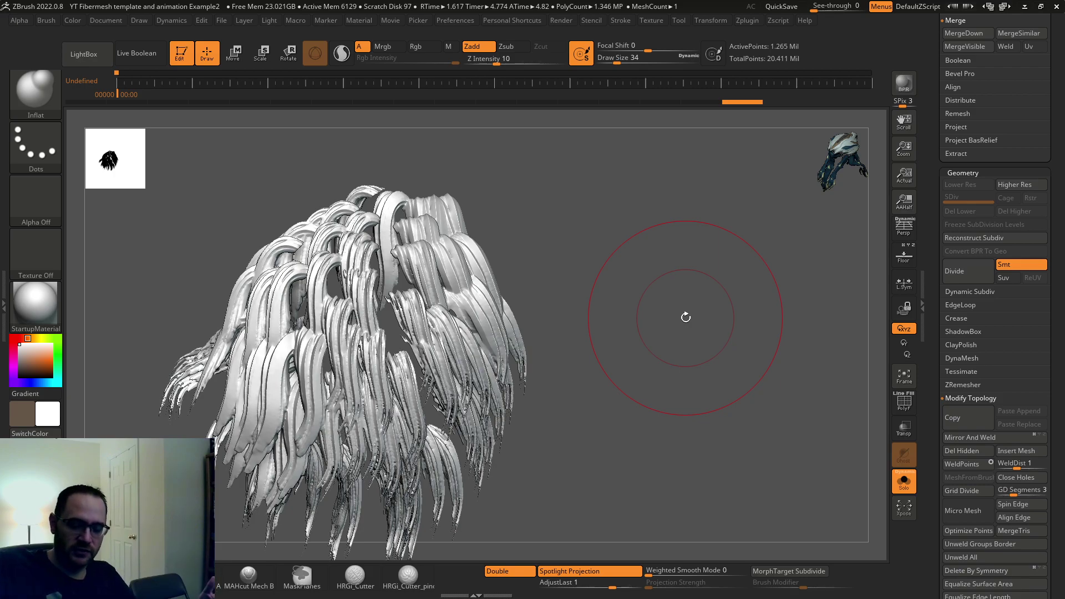
pyautogui.moveTo(775, 328); pyautogui.dragTo(748, 327)
# Switch to the Fibers212 subtool, turn off Solo mode, and make the P head 8-18 OG Final subtool active.
pyautogui.moveTo(939, 196); pyautogui.dragTo(959, 352)
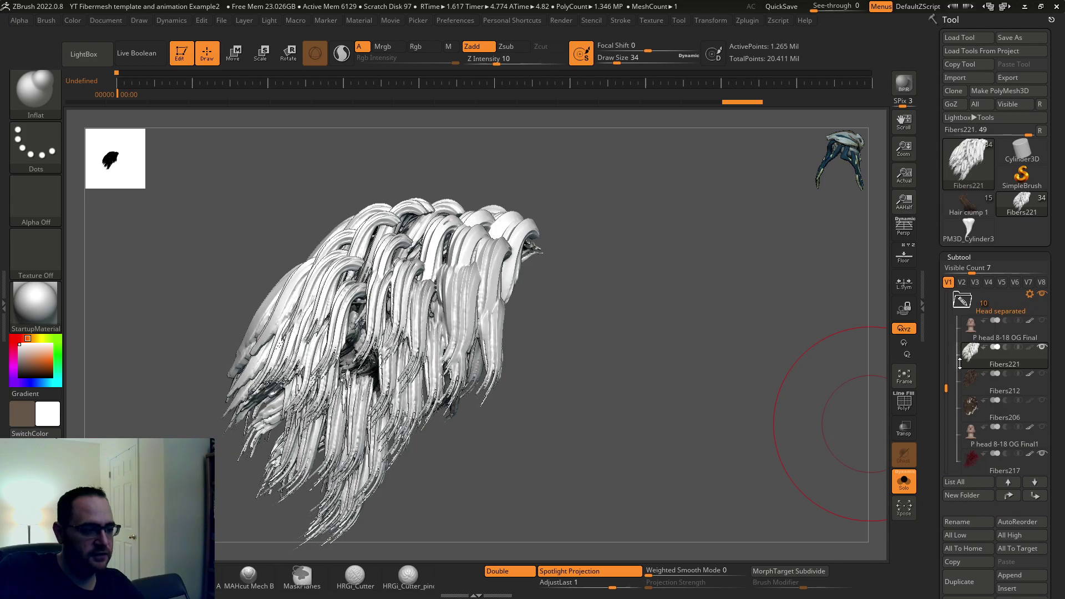
pyautogui.click(977, 381)
pyautogui.moveTo(770, 351); pyautogui.dragTo(756, 333)
pyautogui.click(904, 481)
pyautogui.moveTo(844, 435); pyautogui.dragTo(783, 171)
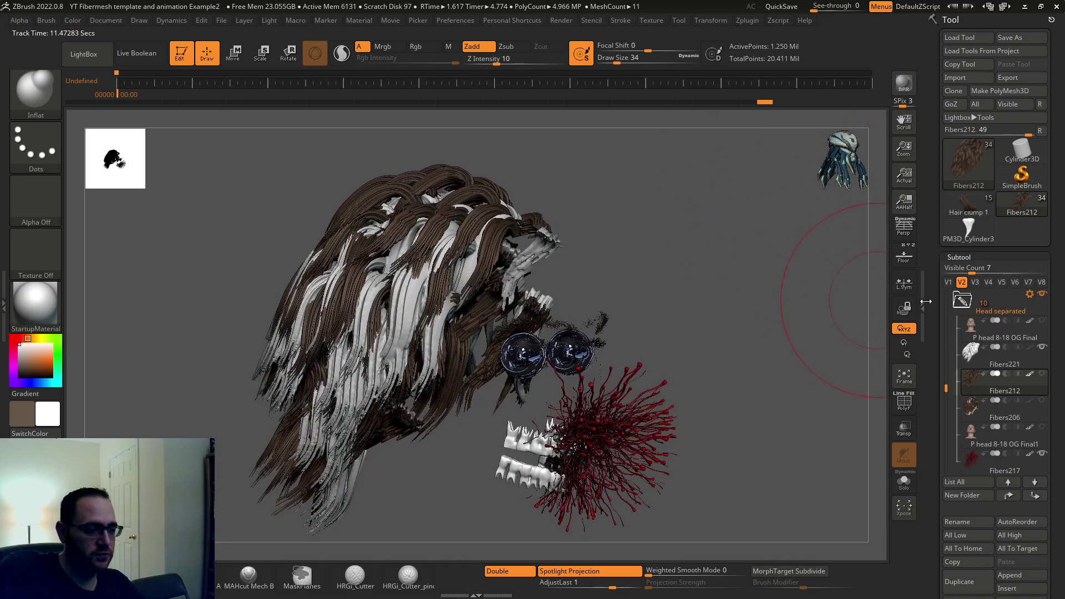
pyautogui.click(973, 328)
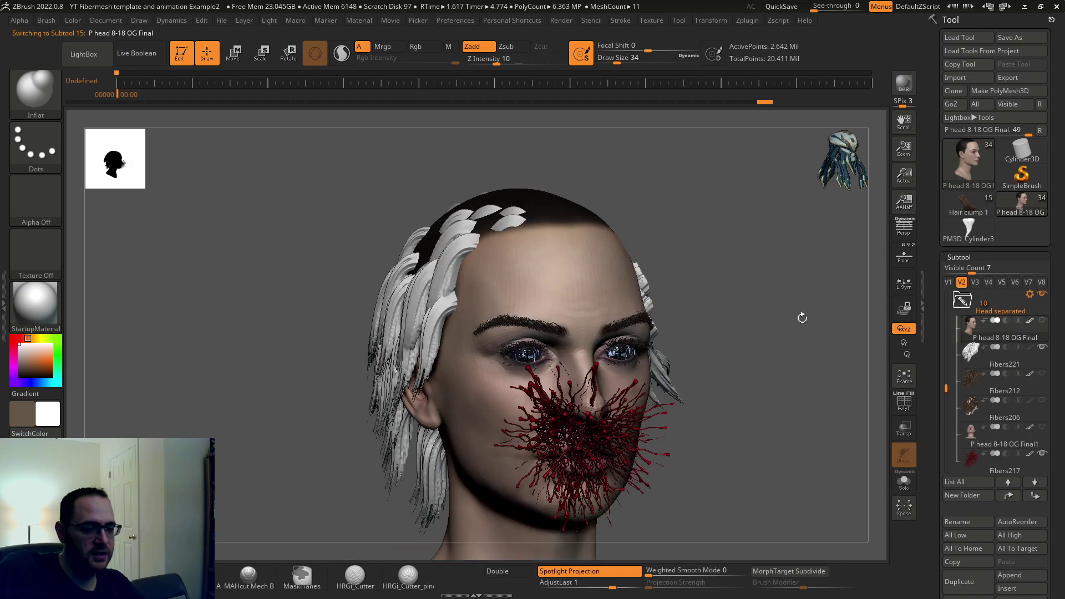
pyautogui.moveTo(802, 317)
pyautogui.mouseDown()
pyautogui.moveTo(768, 317)
pyautogui.moveTo(851, 317)
pyautogui.moveTo(697, 243)
pyautogui.moveTo(763, 268)
pyautogui.moveTo(673, 171)
pyautogui.mouseUp()
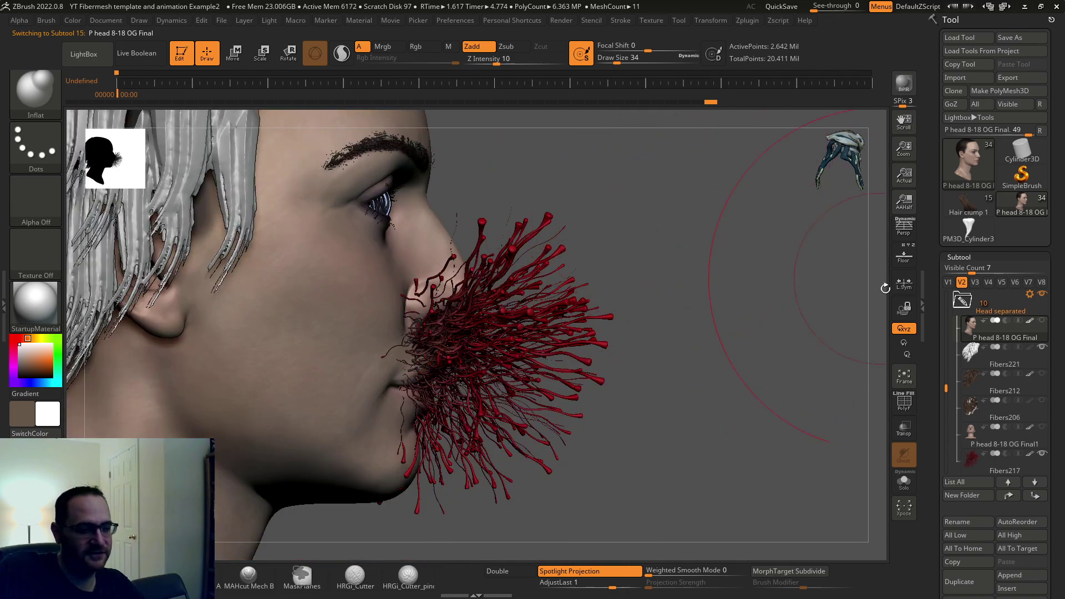
# Check the Fibers206 and P head 8-18 OG Final1 subtools, return to P head 8-18 OG Final, and activate visibility set V1.
pyautogui.click(972, 408)
pyautogui.click(971, 434)
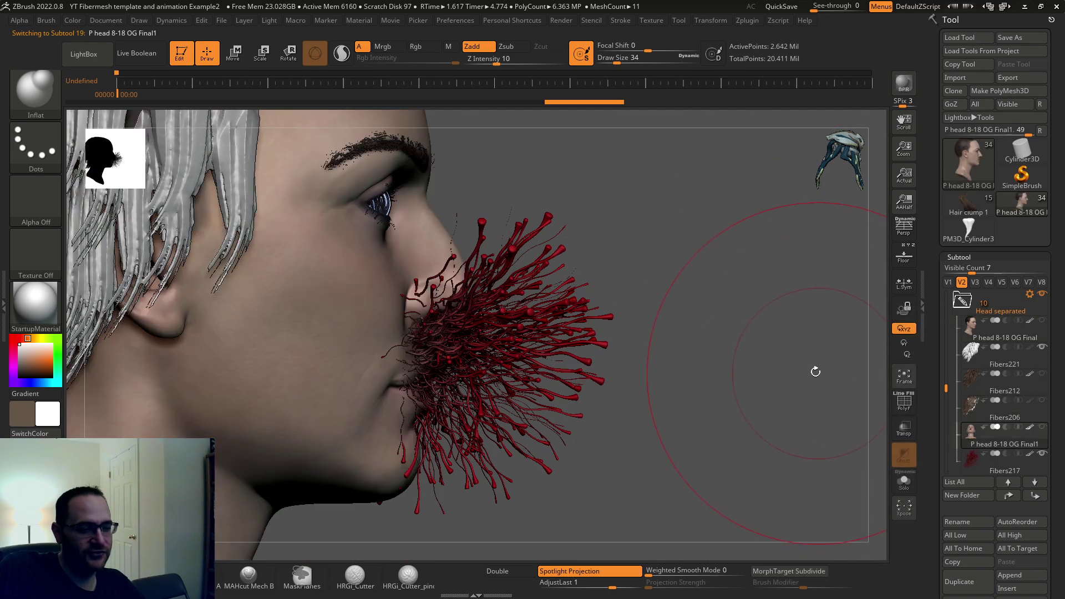
pyautogui.keyDown('alt'); pyautogui.moveTo(802, 354); pyautogui.dragTo(812, 310); pyautogui.keyUp('alt')
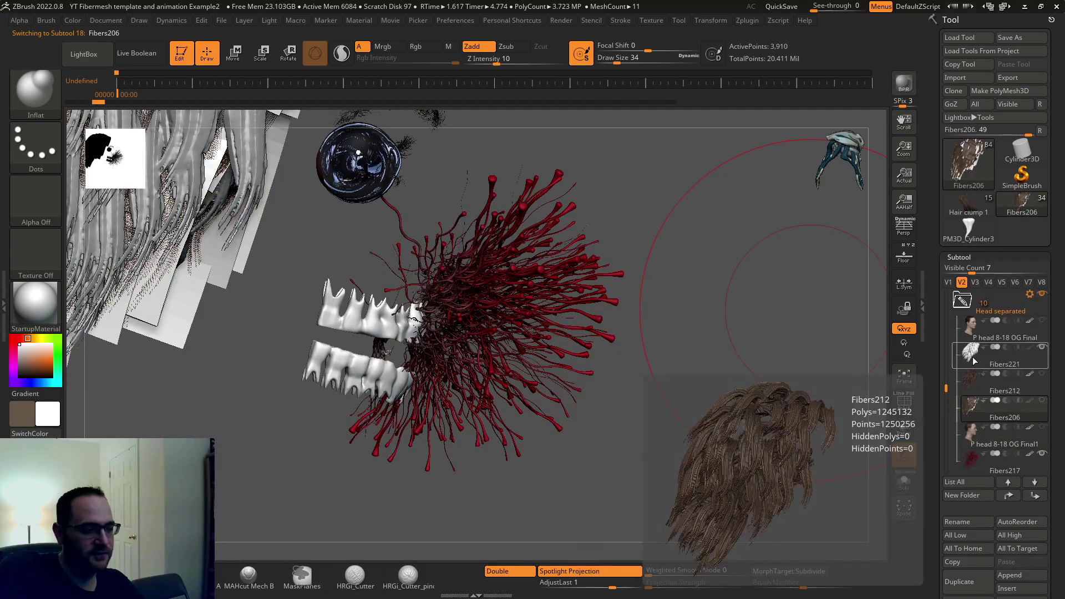
pyautogui.click(987, 328)
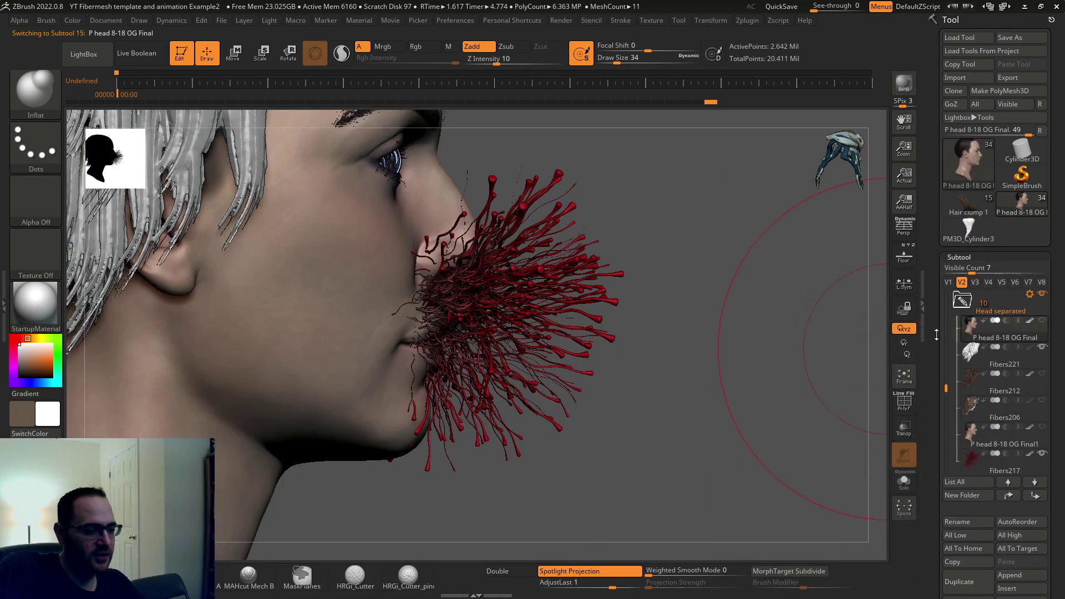
pyautogui.moveTo(946, 386)
pyautogui.mouseDown()
pyautogui.moveTo(947, 399)
pyautogui.moveTo(947, 390)
pyautogui.mouseUp()
pyautogui.click(949, 282)
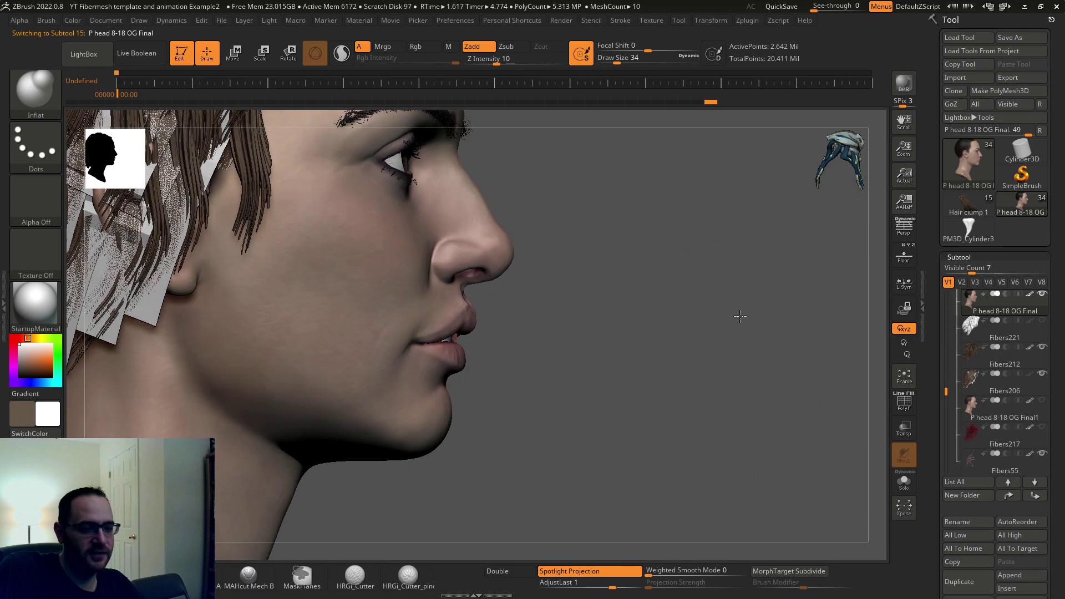
pyautogui.keyDown('alt'); pyautogui.moveTo(786, 318); pyautogui.dragTo(839, 336); pyautogui.keyUp('alt')
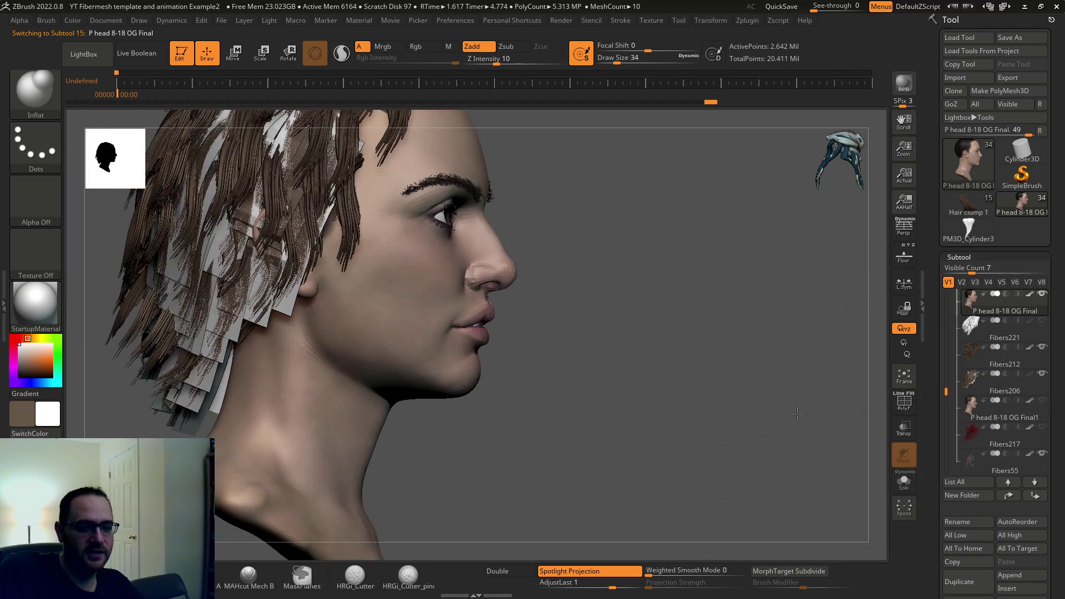
# Scrub the animation timeline to 13:00 and examine the fibers coming out of the mouth from the side and front.
pyautogui.click(399, 21)
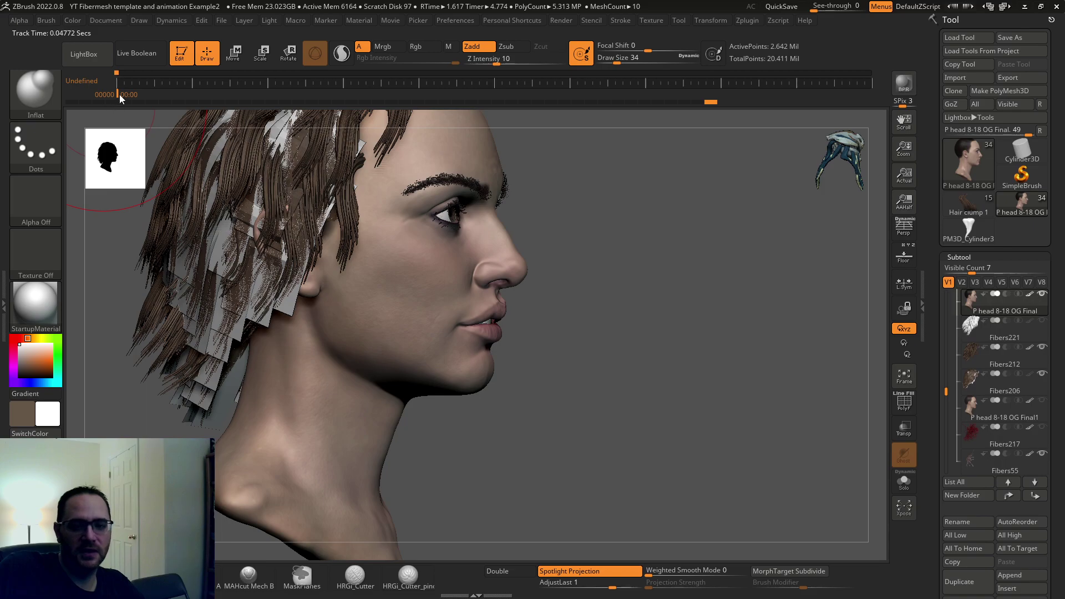
pyautogui.moveTo(119, 94)
pyautogui.mouseDown()
pyautogui.moveTo(718, 91)
pyautogui.moveTo(872, 109)
pyautogui.mouseUp()
pyautogui.moveTo(696, 232); pyautogui.dragTo(615, 116)
pyautogui.moveTo(604, 256); pyautogui.dragTo(659, 361)
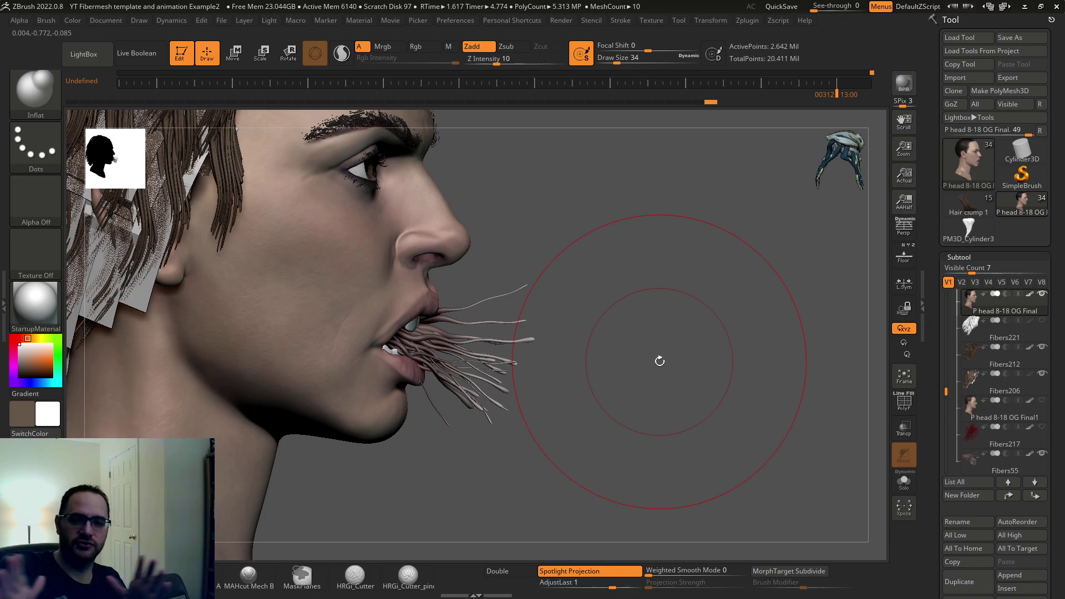
pyautogui.moveTo(637, 348); pyautogui.dragTo(463, 344)
pyautogui.moveTo(709, 378); pyautogui.dragTo(724, 372)
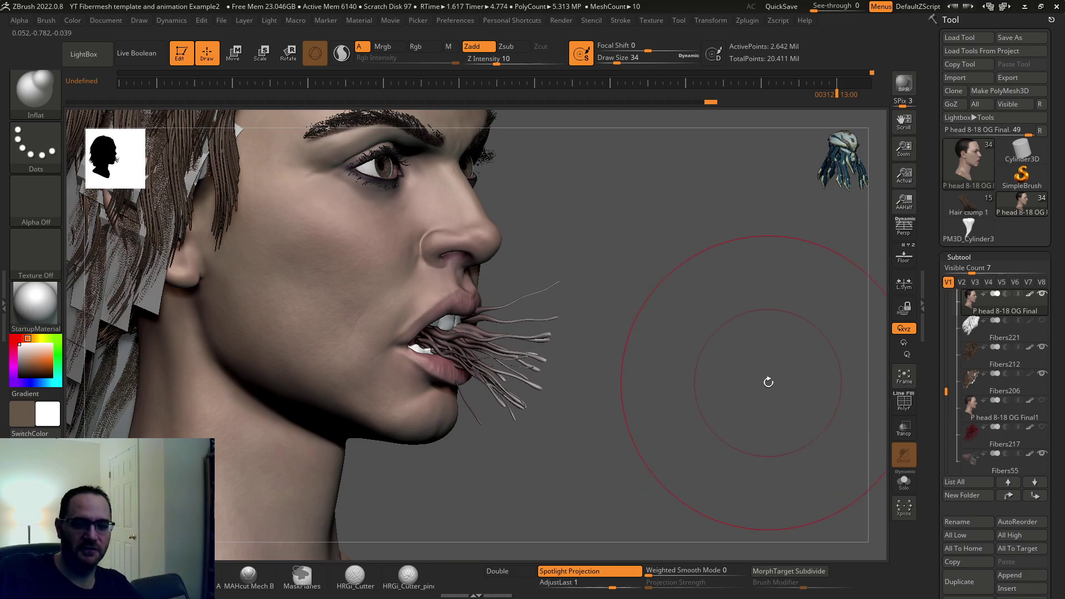
pyautogui.keyDown('alt'); pyautogui.moveTo(780, 371); pyautogui.dragTo(751, 395); pyautogui.keyUp('alt')
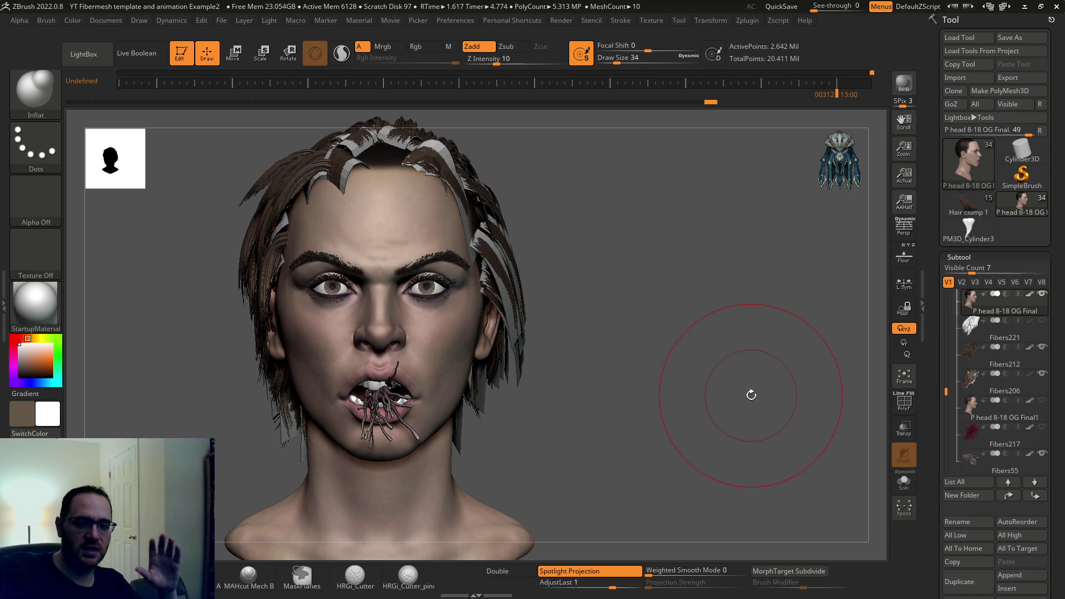
pyautogui.moveTo(714, 338); pyautogui.dragTo(737, 341)
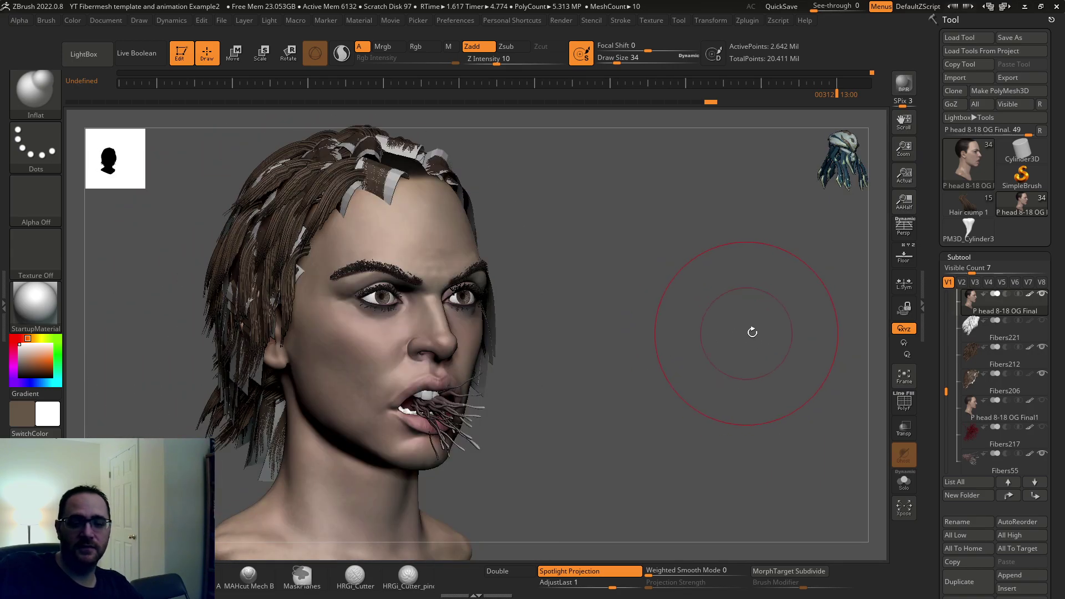